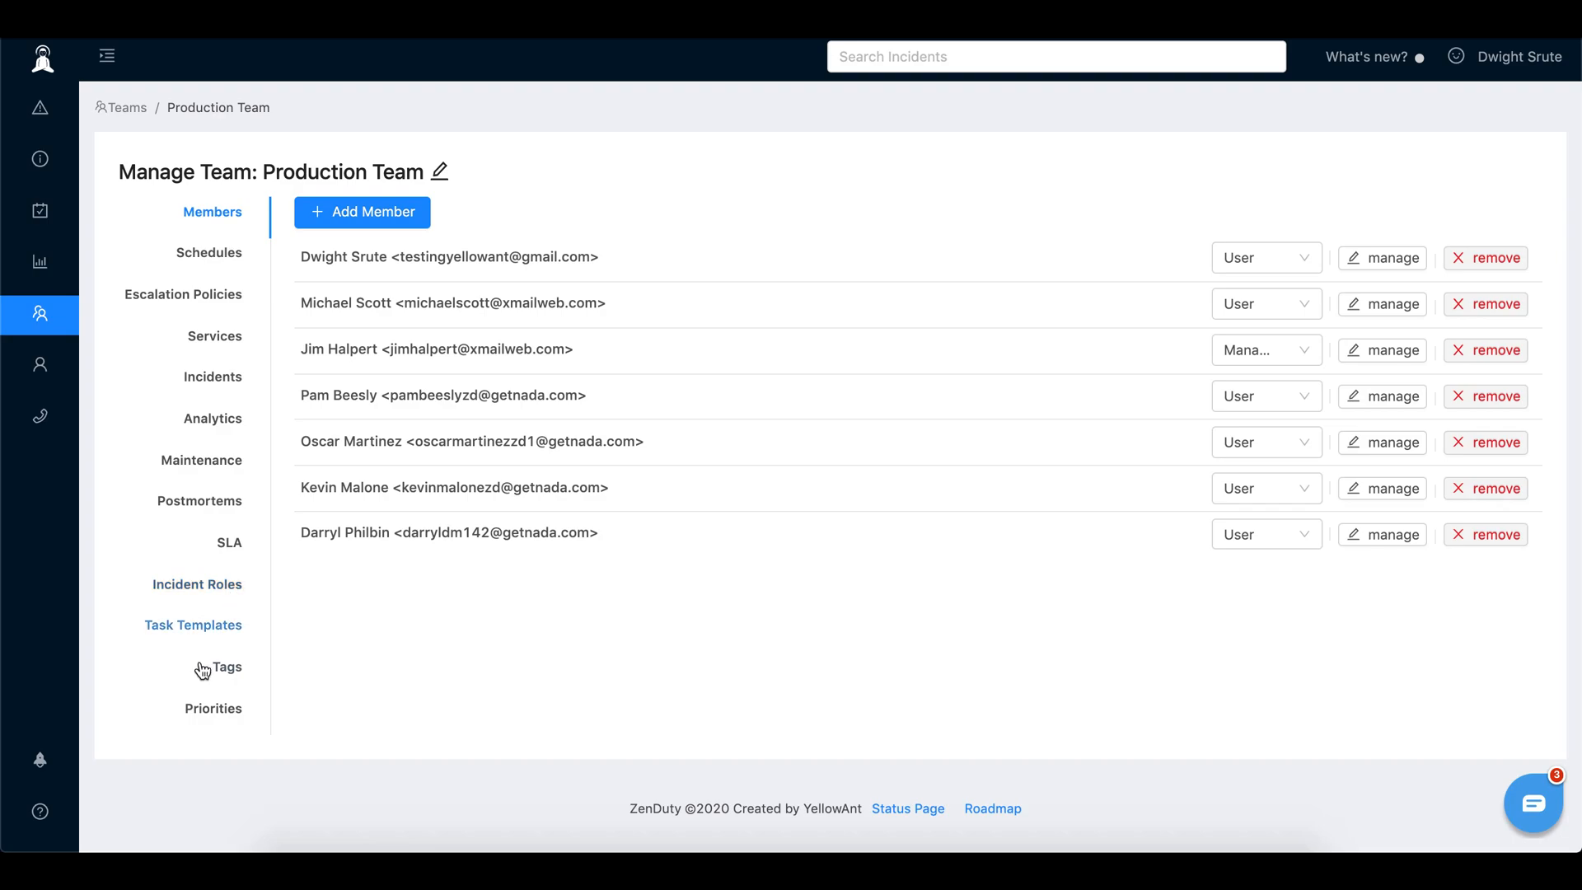
Step: Create a Production Team priority named P3 with the description "Low-priority incident" and the color Green
{"action": "left_click", "coordinate": [213, 710]}
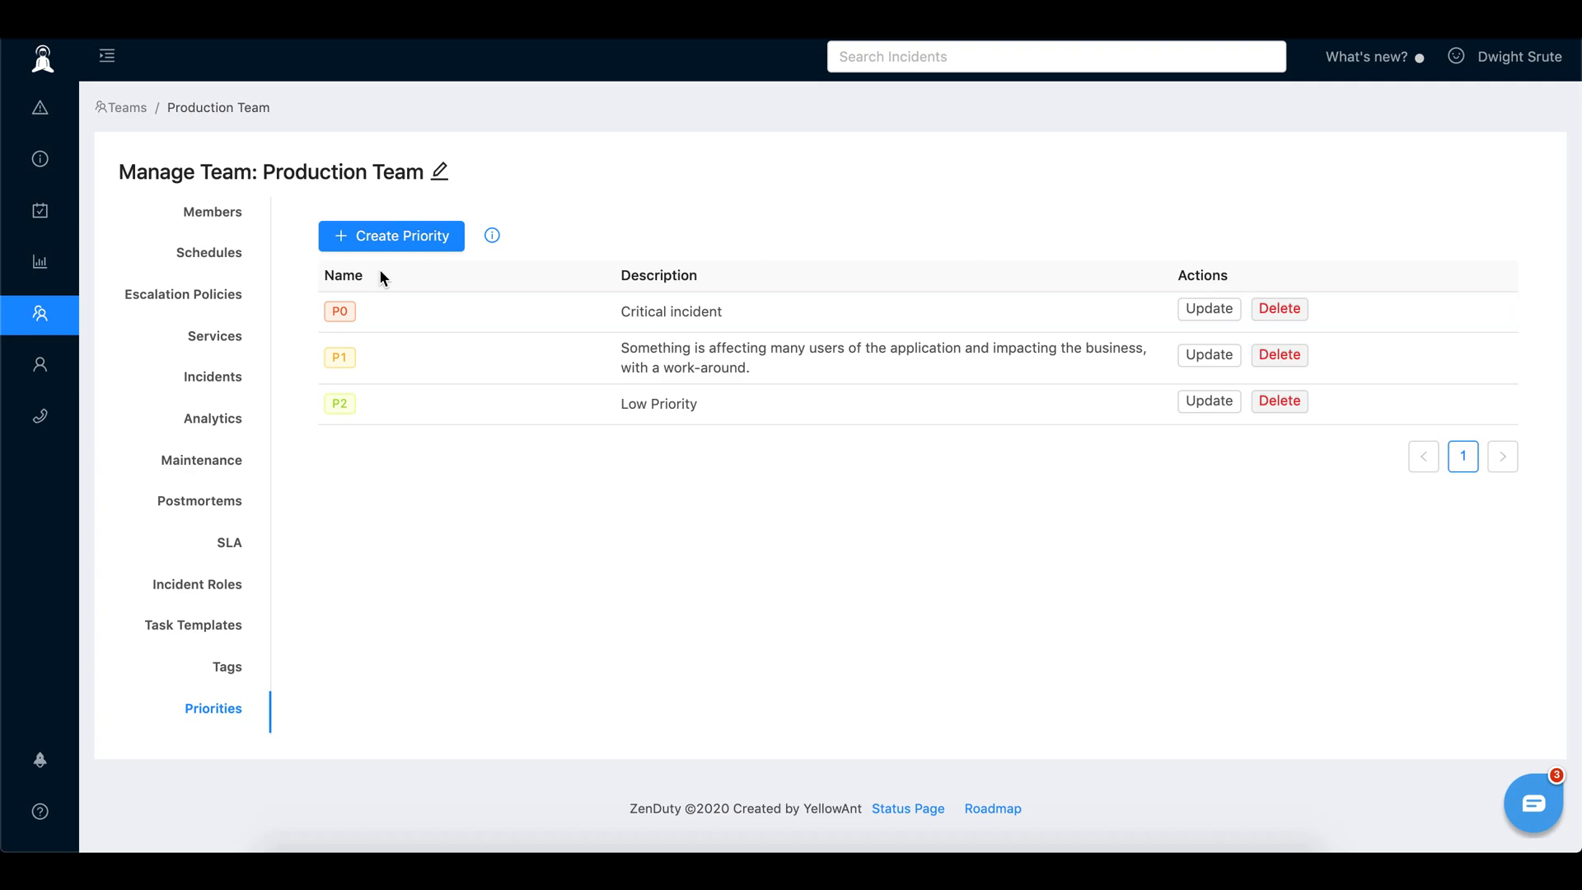
{"action": "left_click", "coordinate": [388, 235]}
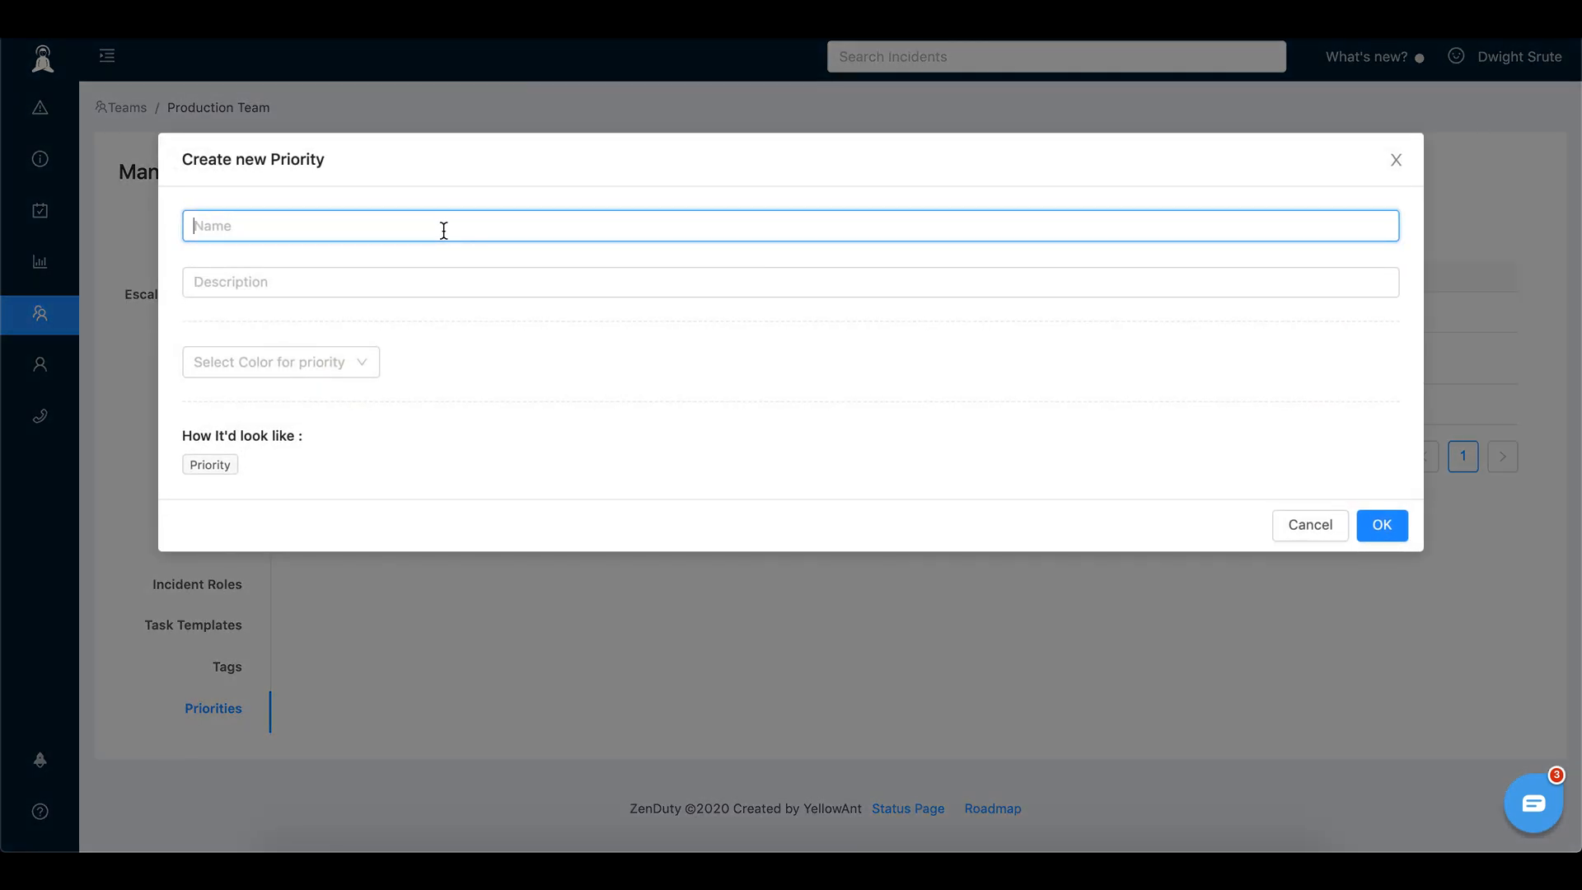
{"action": "type", "text": "P3"}
{"action": "key", "text": "Tab"}
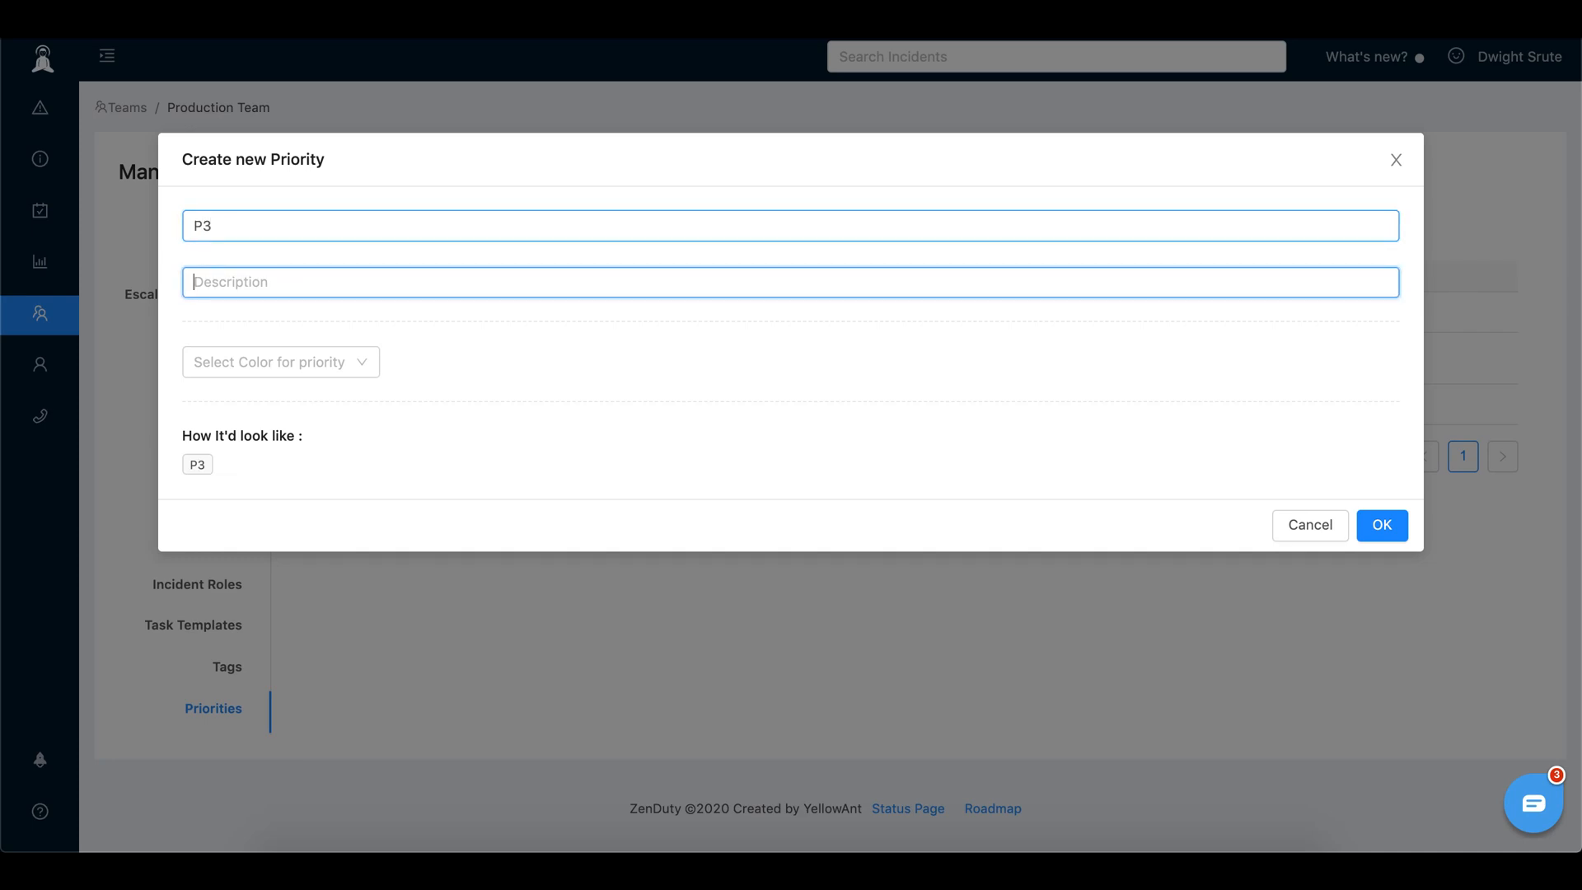
{"action": "type", "text": "Low-priority incident"}
{"action": "left_click", "coordinate": [247, 361]}
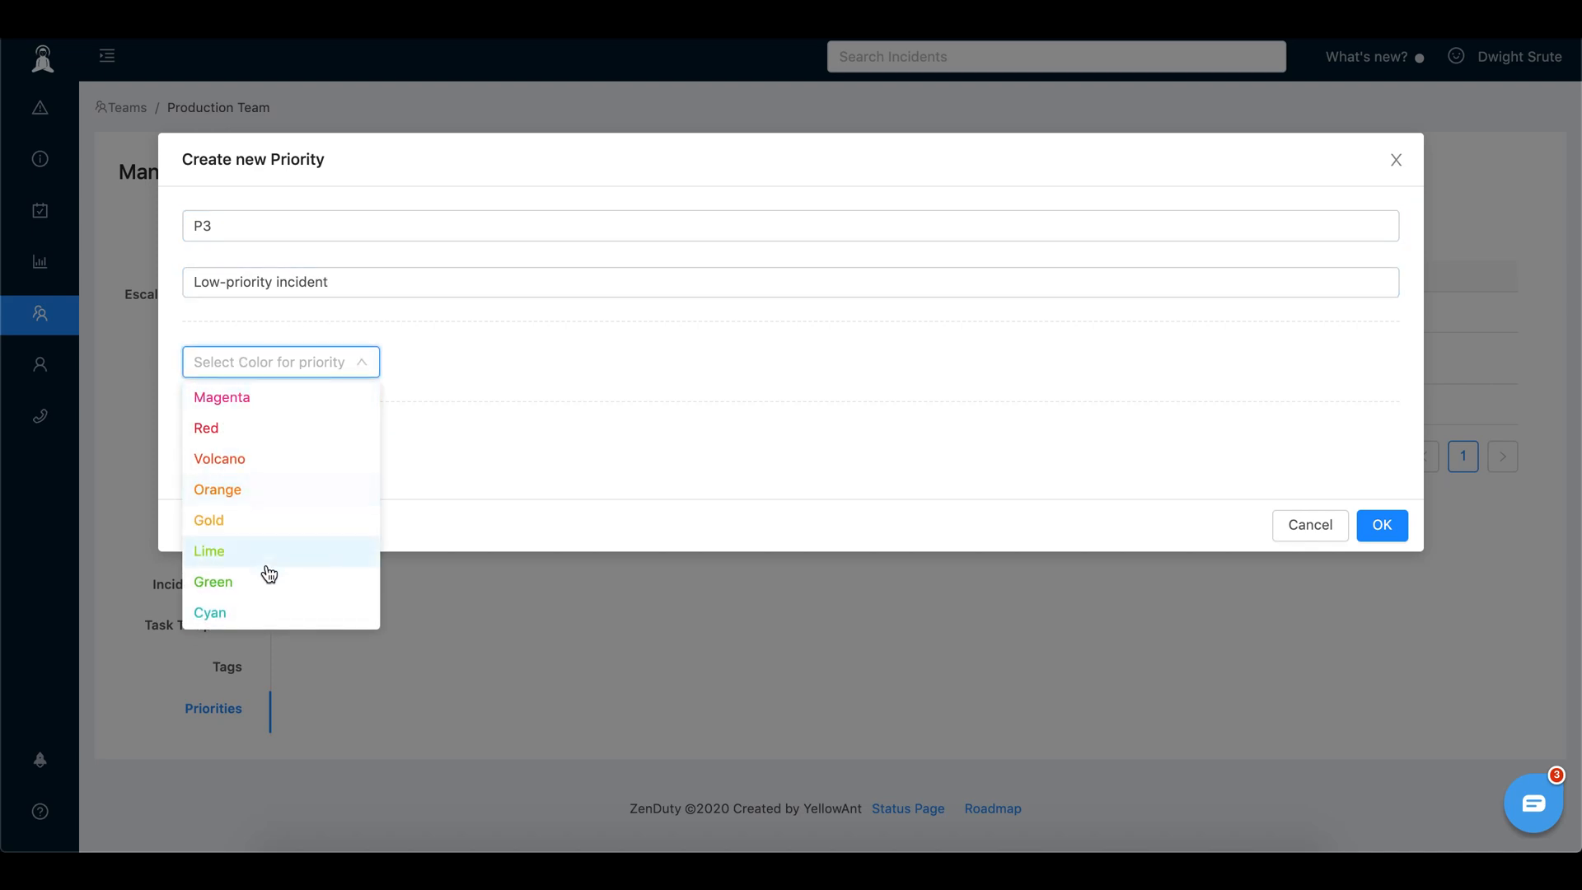
{"action": "left_click", "coordinate": [252, 588]}
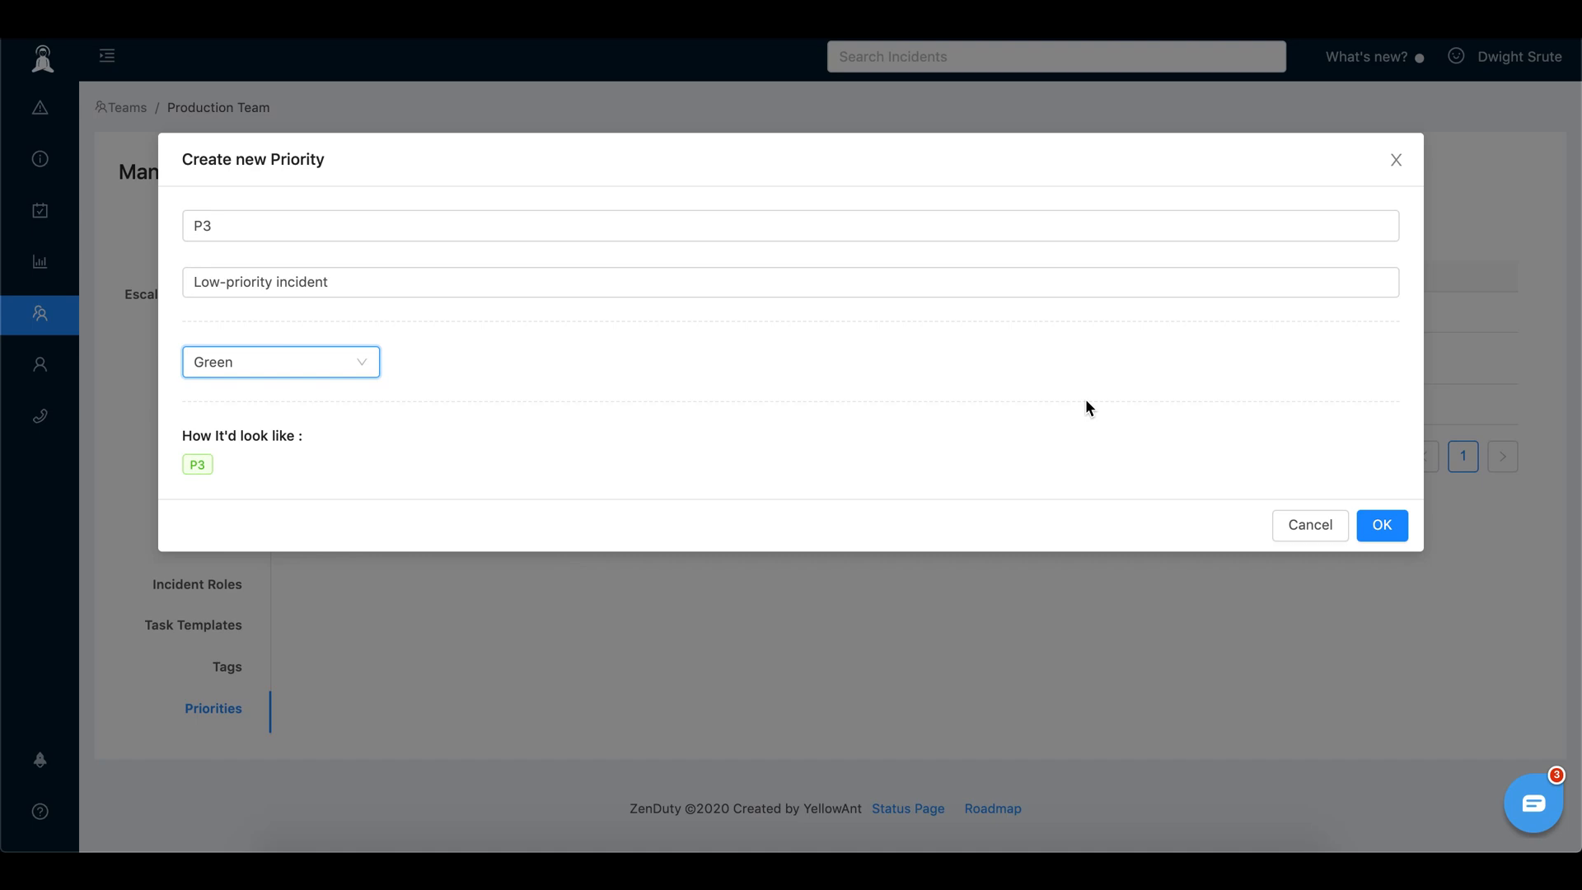
{"action": "left_click", "coordinate": [1391, 531]}
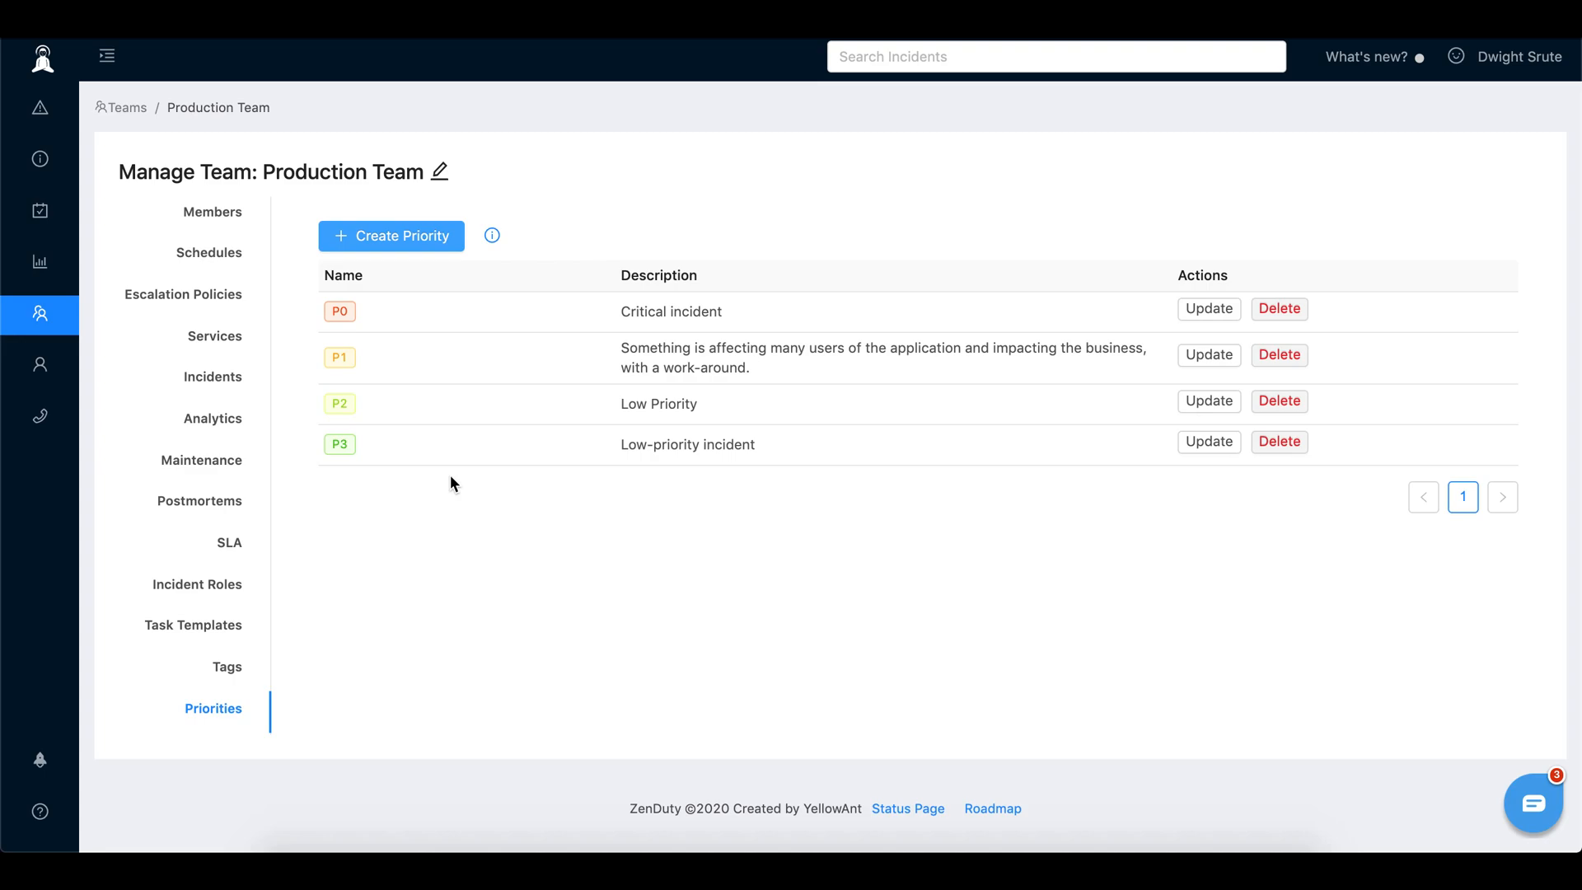
Step: Set the default incident priority of the Production Team's ZD Prod service to P0 and save the service settings
{"action": "left_click", "coordinate": [224, 341]}
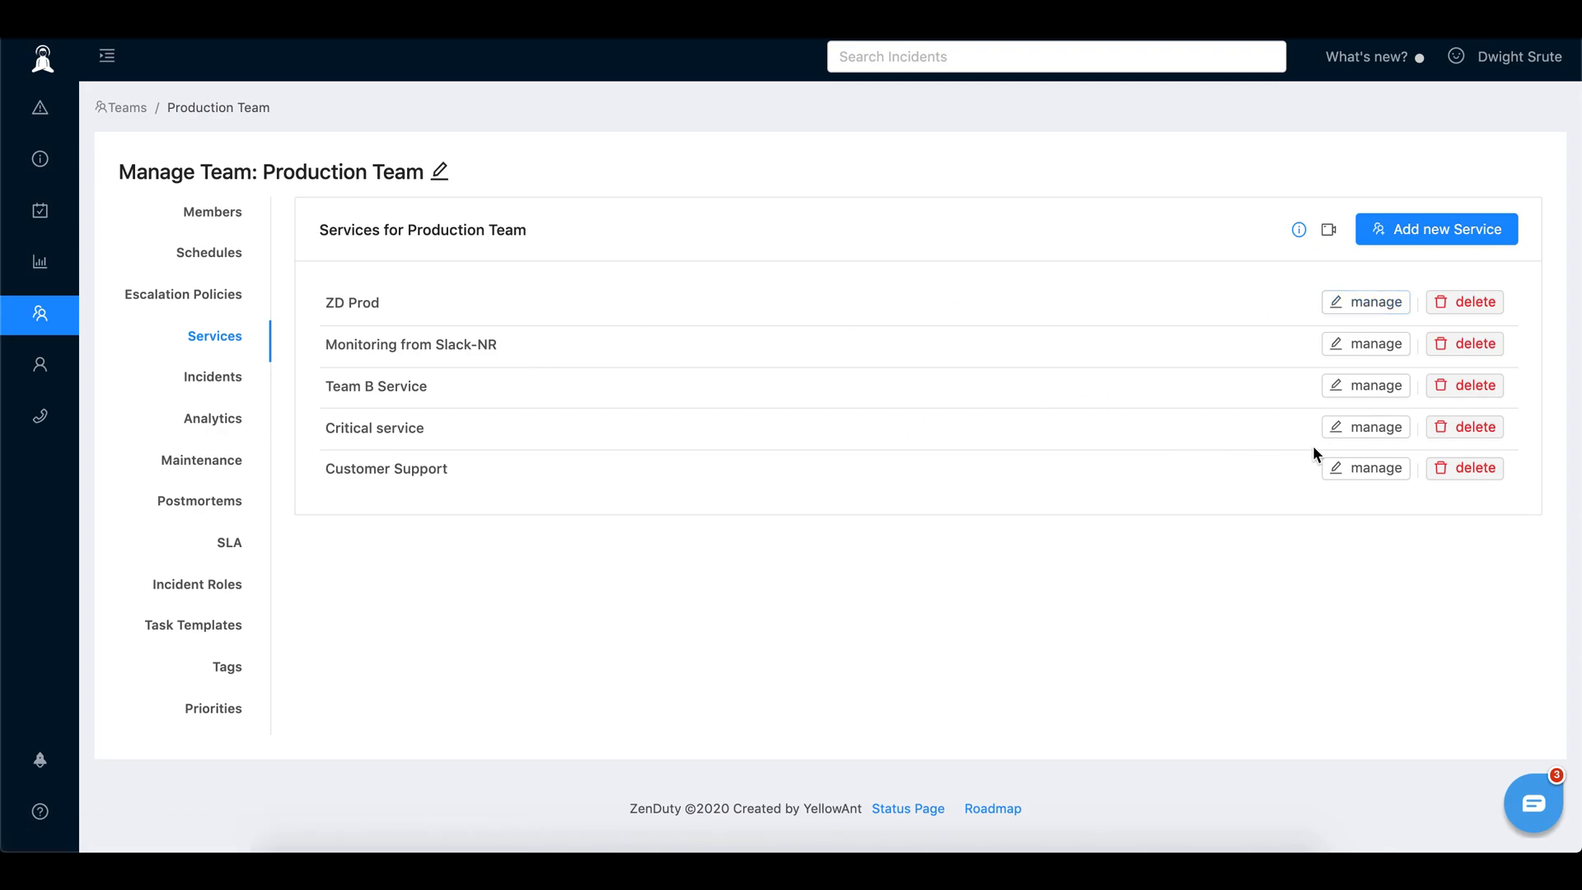
{"action": "left_click", "coordinate": [1368, 303]}
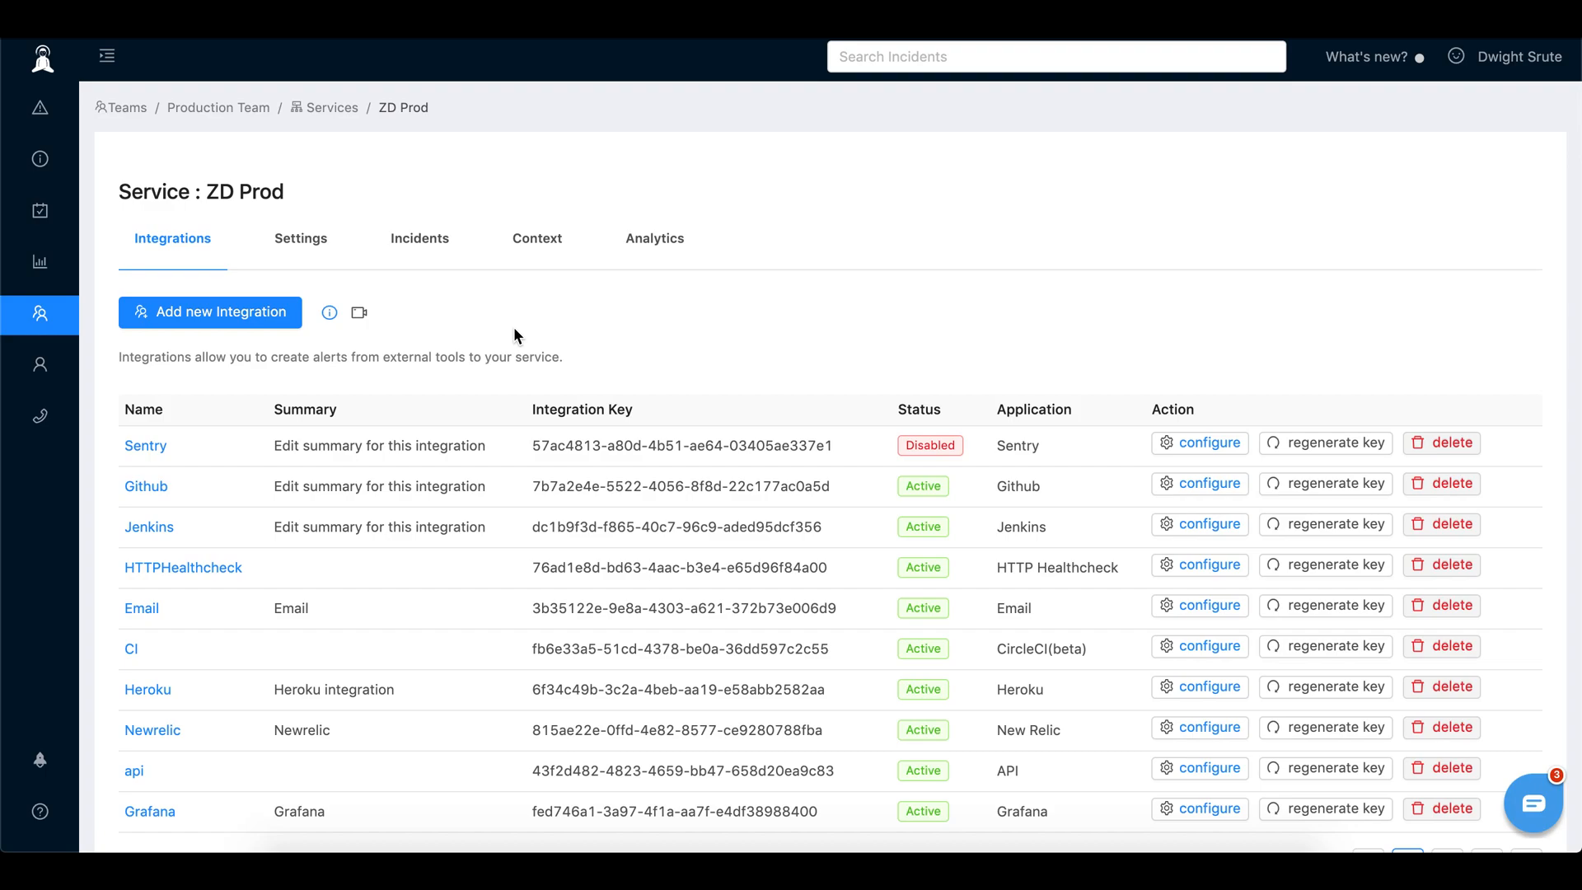
{"action": "left_click", "coordinate": [302, 242]}
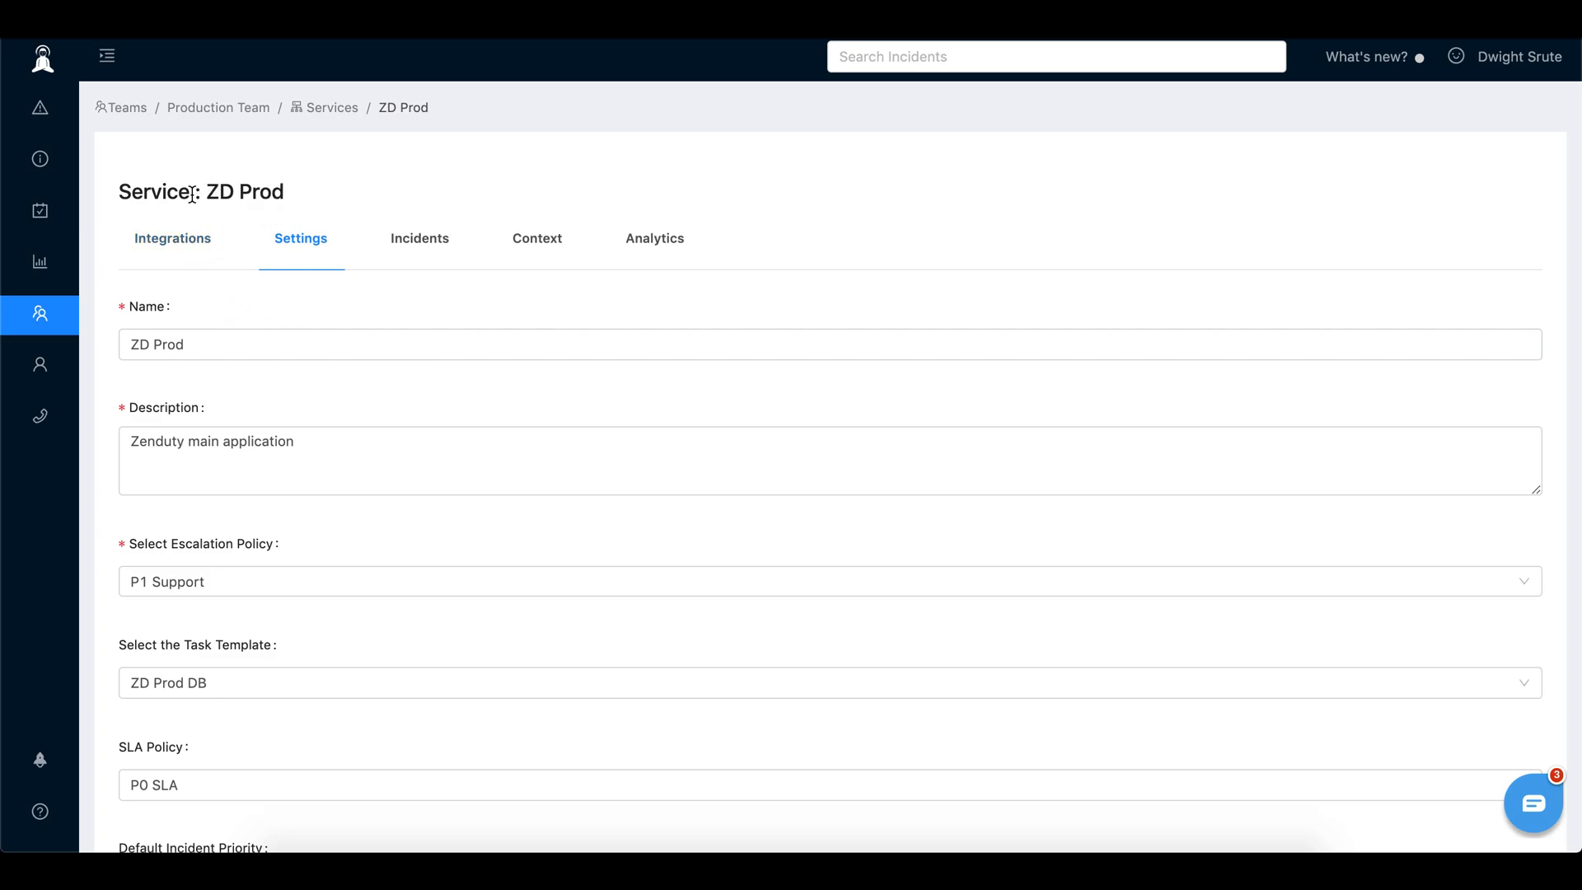
{"action": "scroll", "coordinate": [346, 343], "scroll_direction": "down", "scroll_amount": 2}
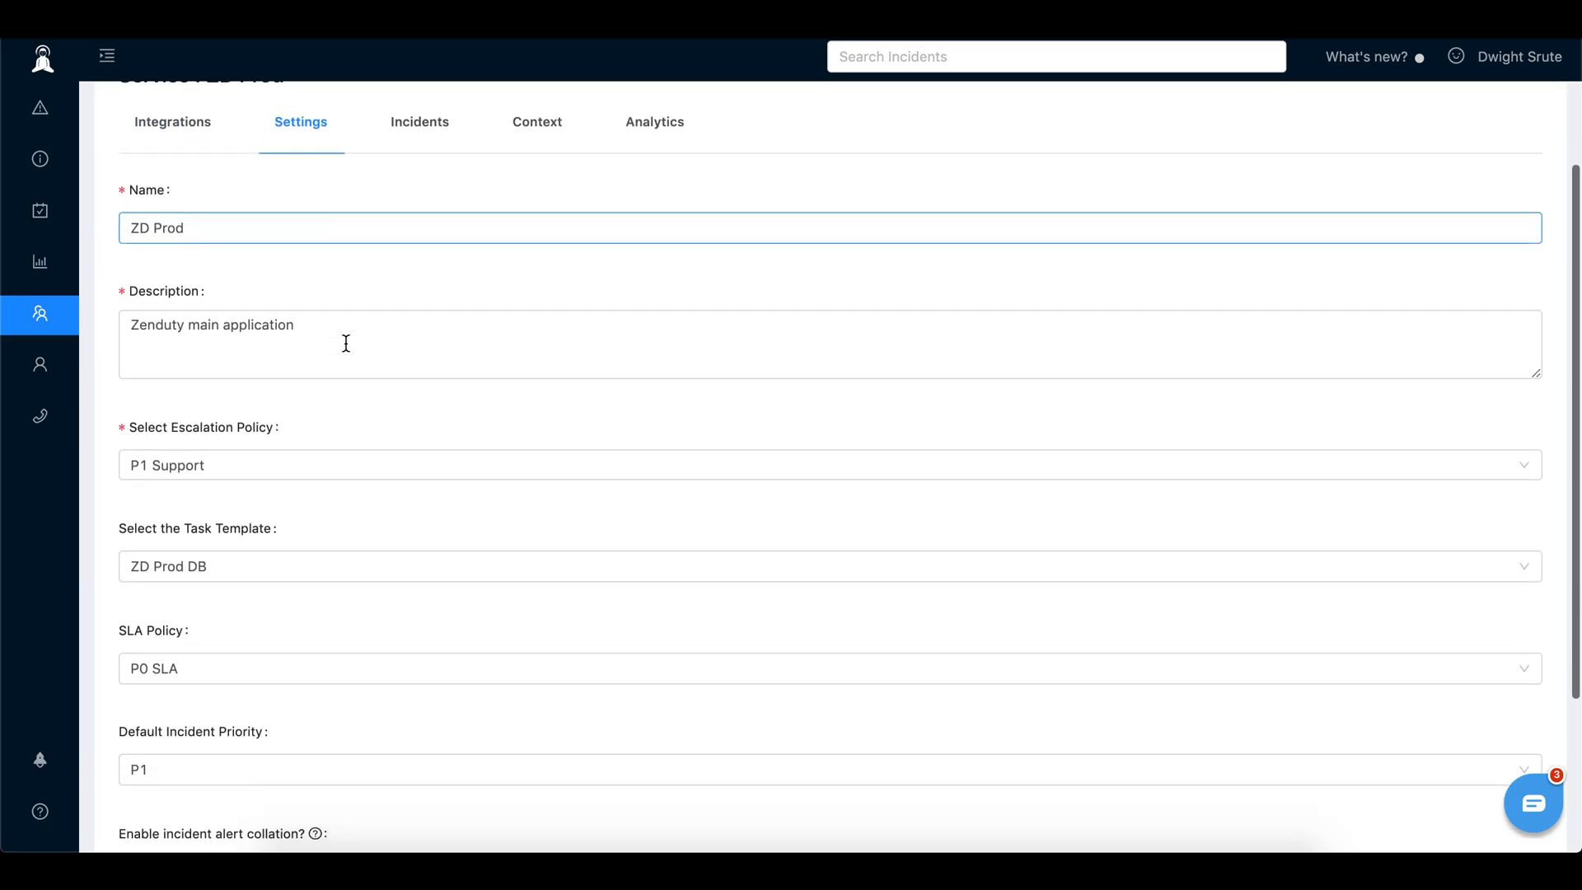
{"action": "scroll", "coordinate": [255, 547], "scroll_direction": "down", "scroll_amount": 1}
{"action": "left_click", "coordinate": [168, 647]}
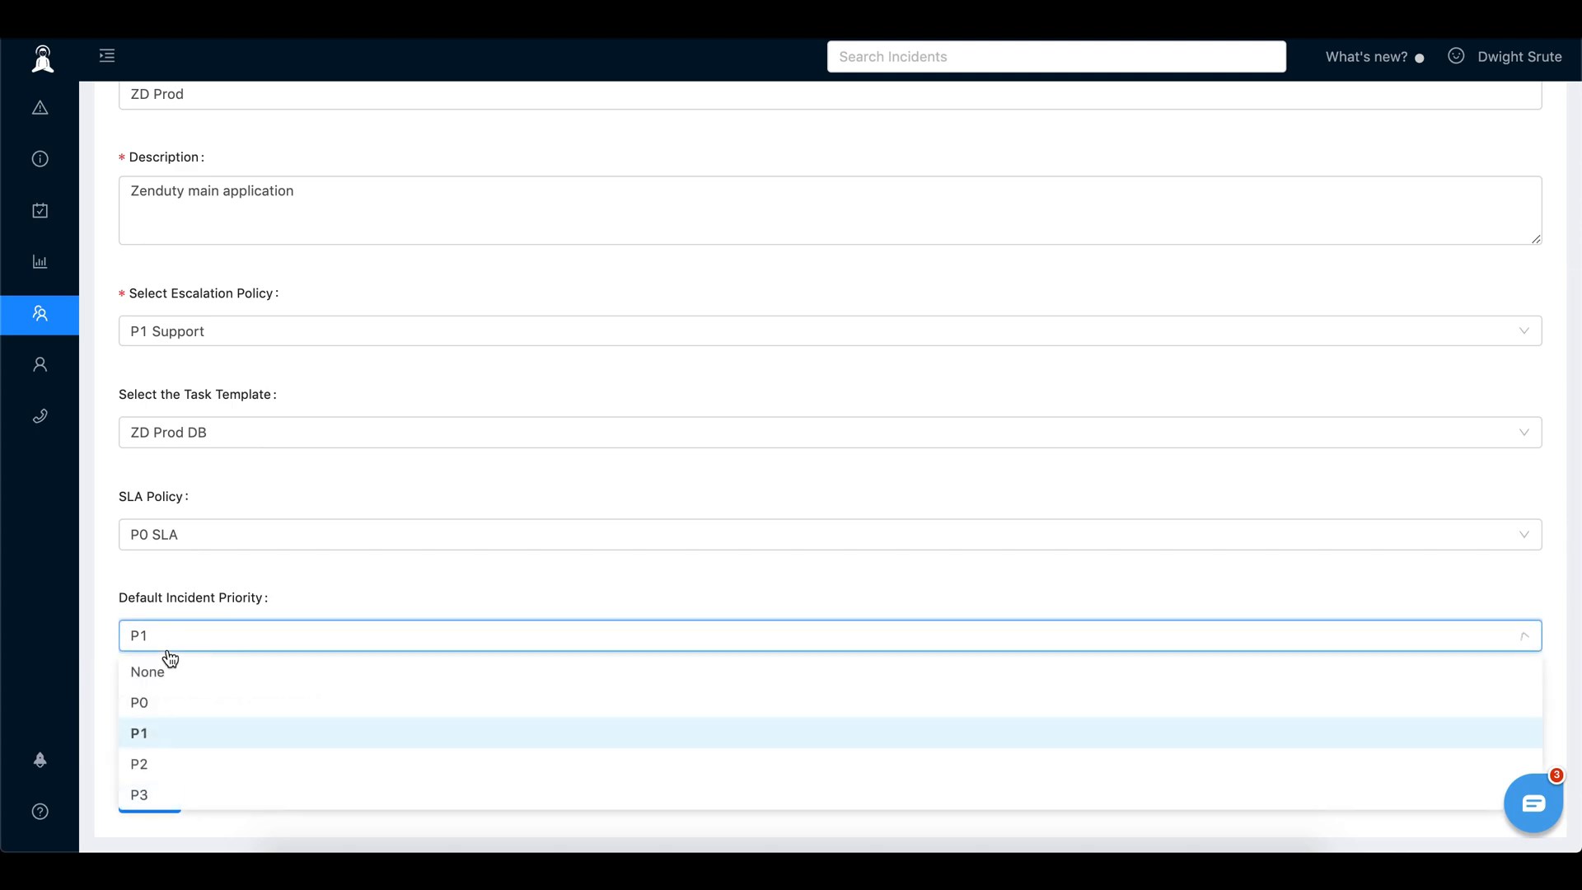
{"action": "left_click", "coordinate": [162, 702]}
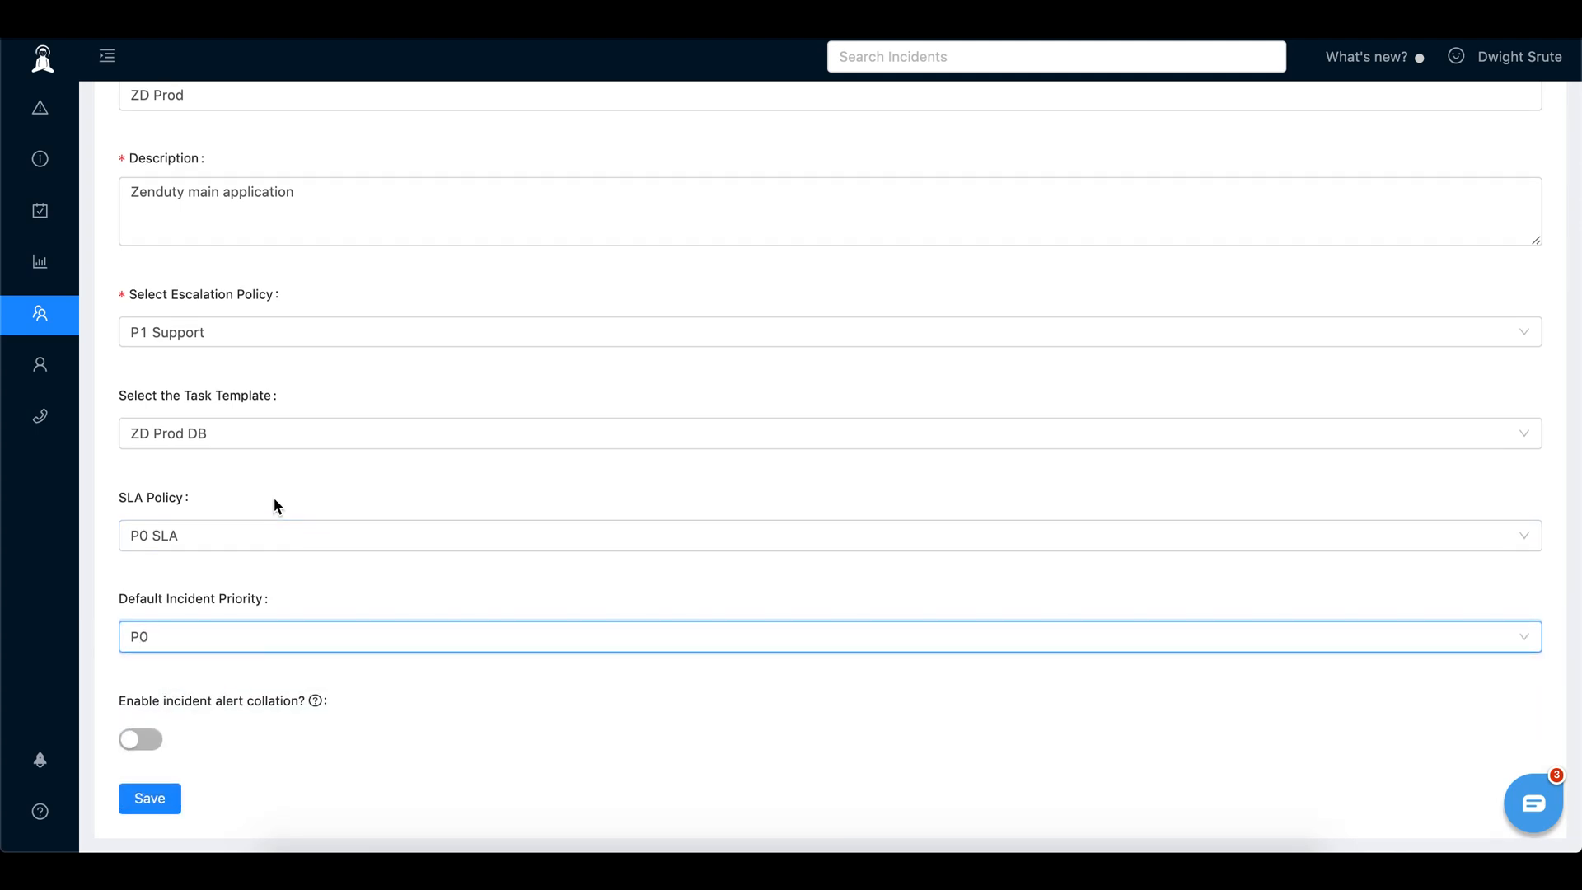
{"action": "scroll", "coordinate": [275, 505], "scroll_direction": "up", "scroll_amount": 3}
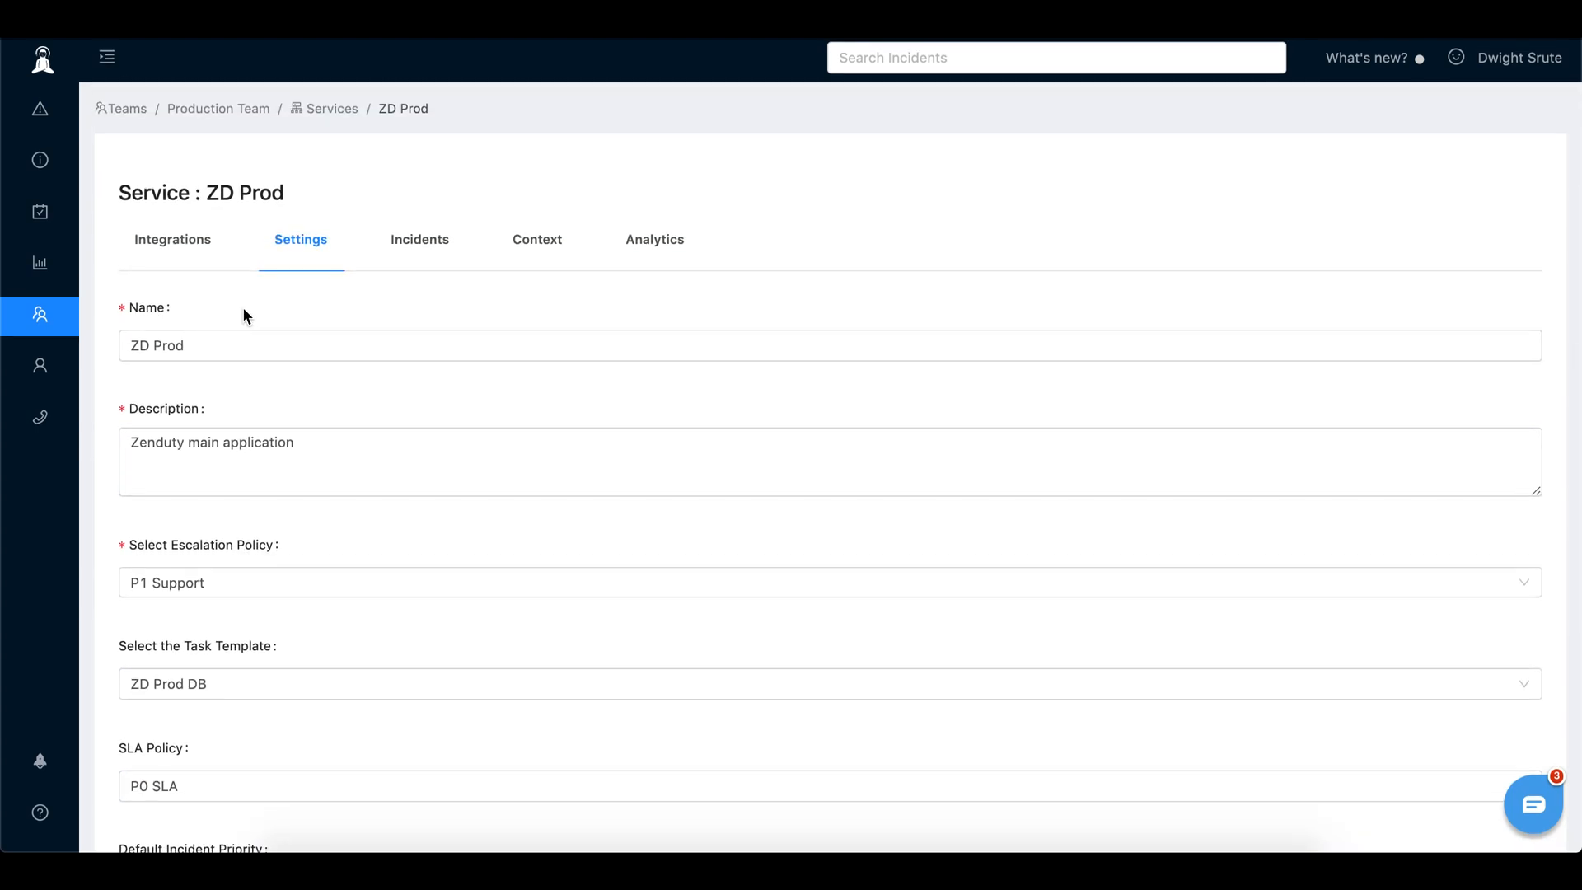
{"action": "scroll", "coordinate": [242, 306], "scroll_direction": "down", "scroll_amount": 4}
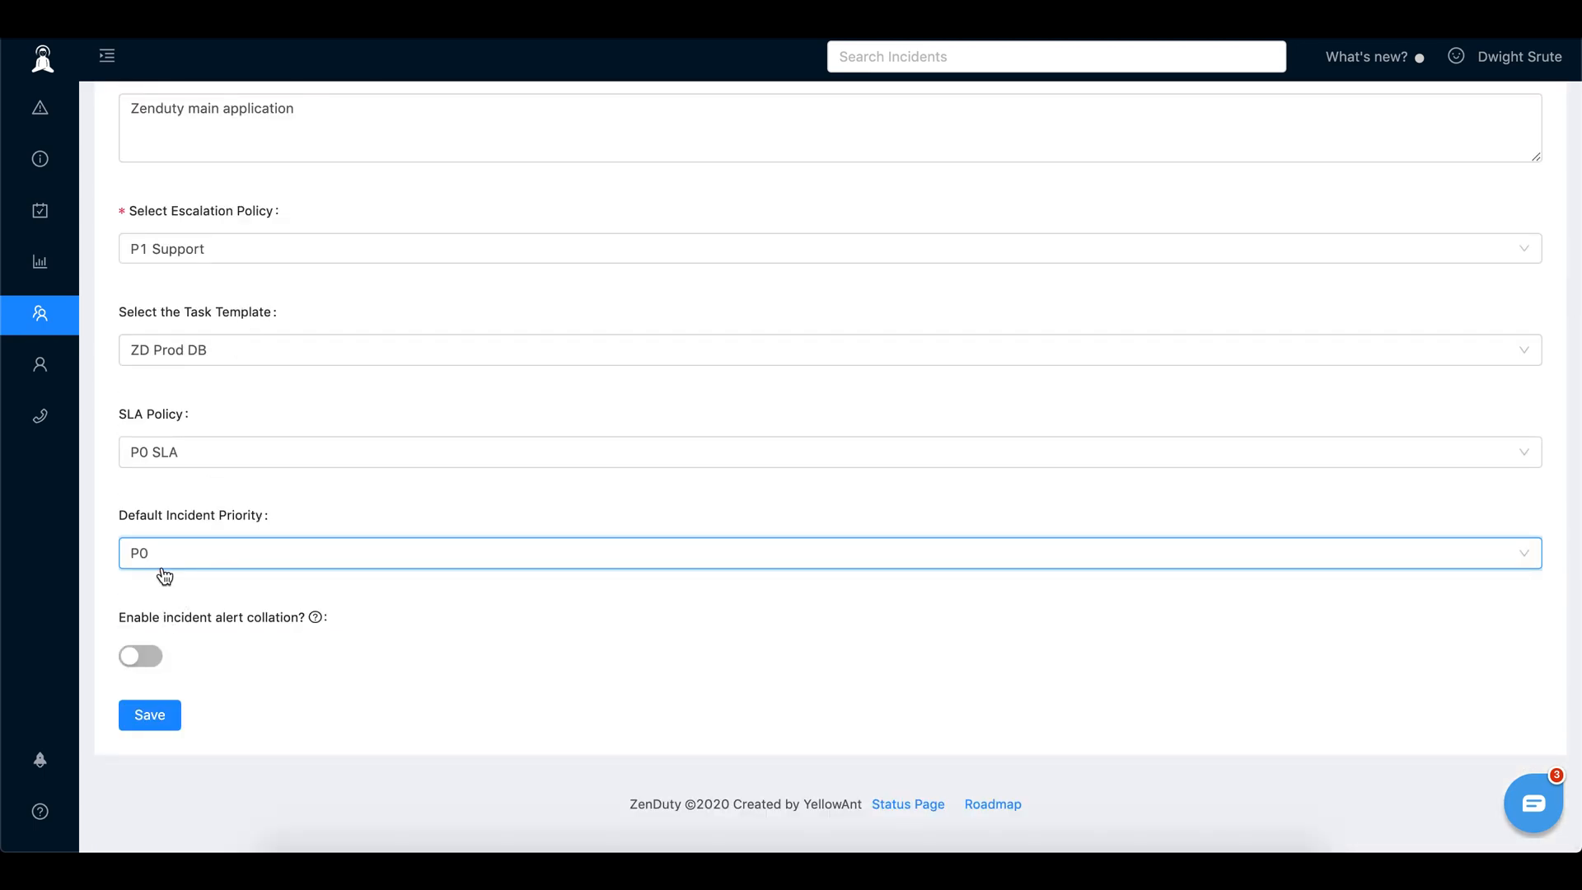
{"action": "left_click", "coordinate": [153, 718]}
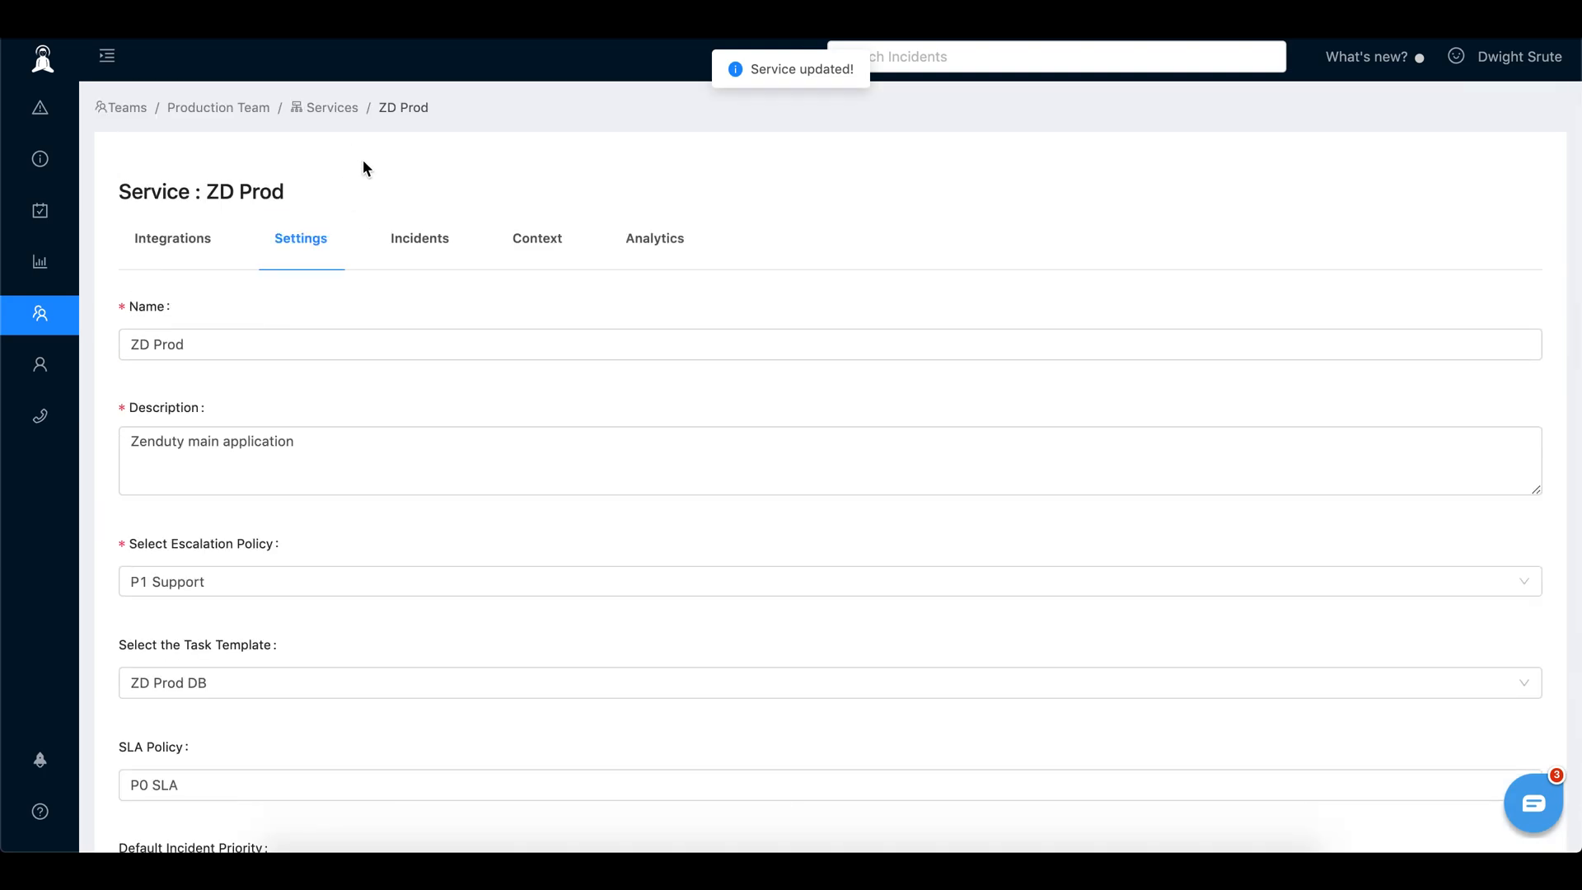
Step: Open incident 220 from the incident list and change its priority to P2
{"action": "left_click", "coordinate": [55, 118]}
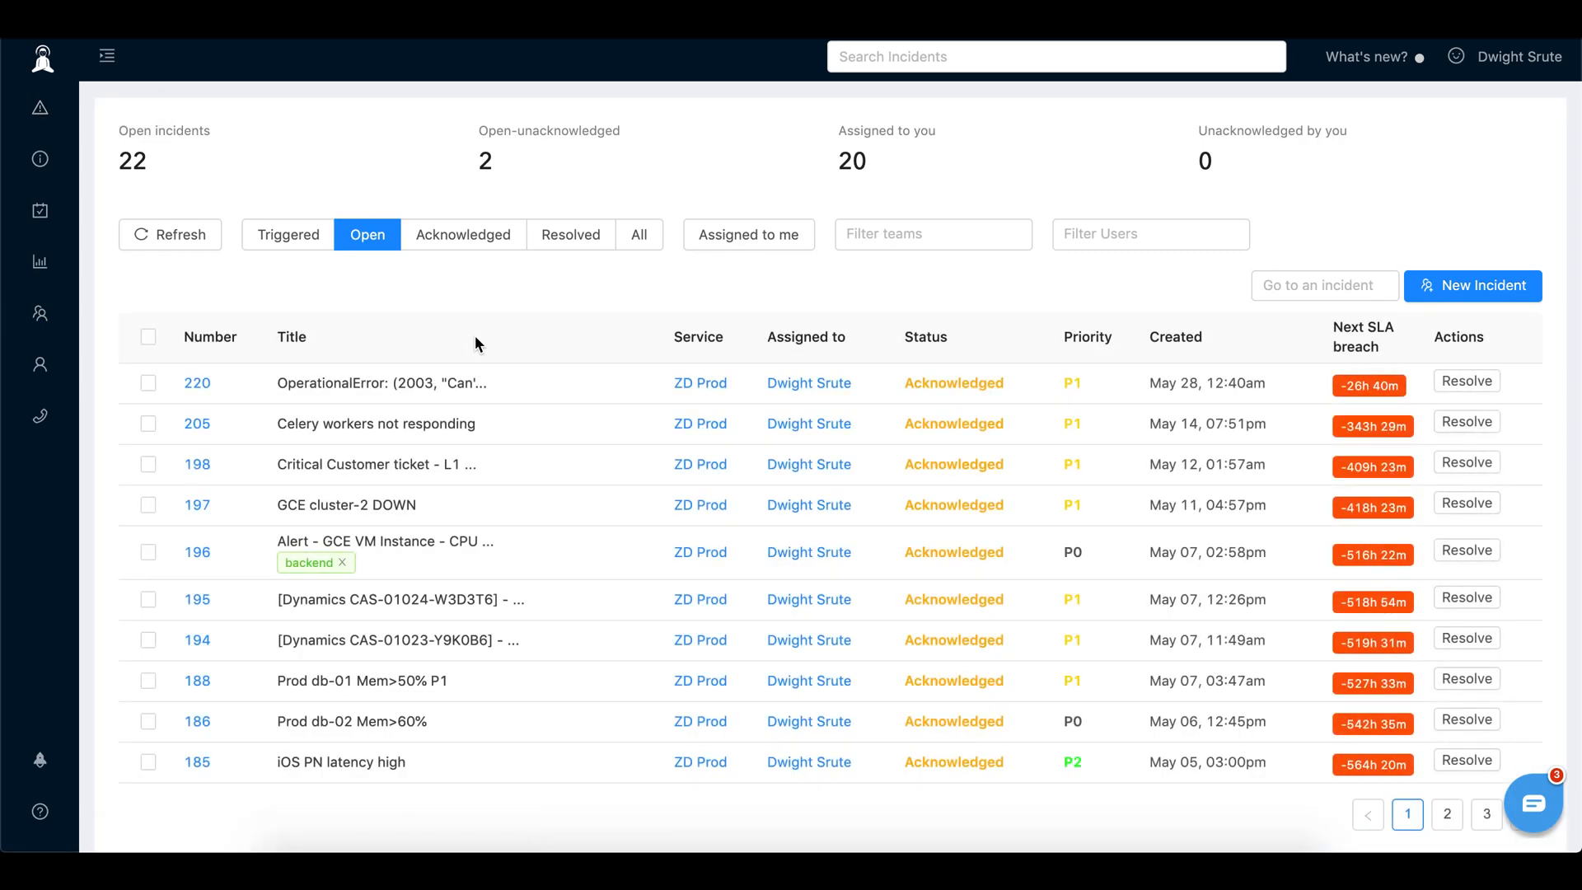
{"action": "left_click", "coordinate": [196, 384]}
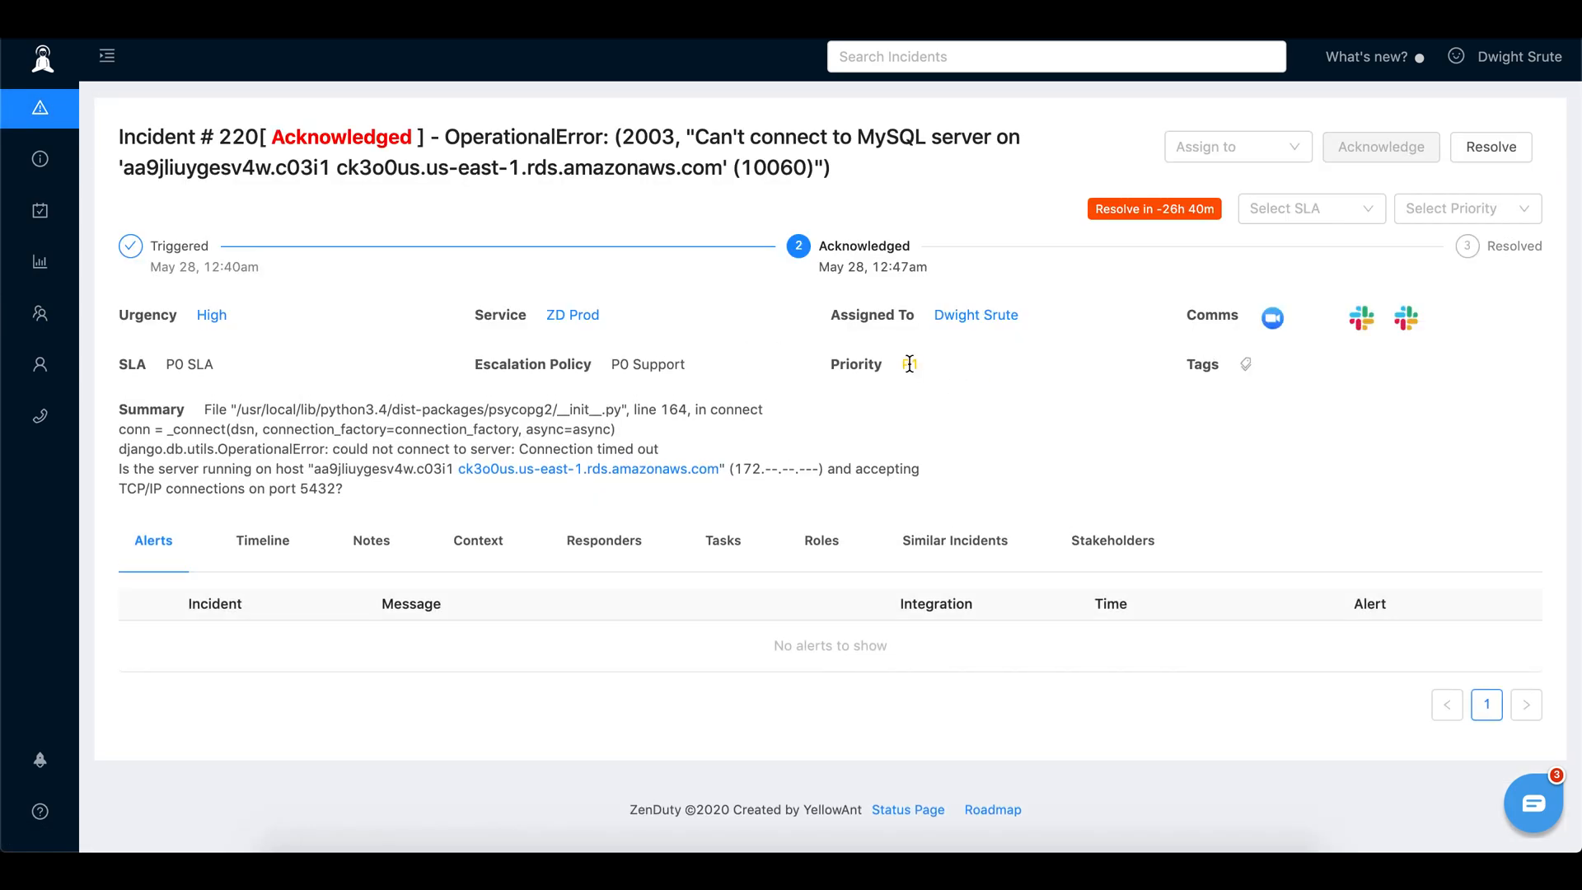
{"action": "triple_click", "coordinate": [910, 364]}
{"action": "left_click", "coordinate": [910, 364]}
{"action": "left_click", "coordinate": [1440, 210]}
{"action": "left_click", "coordinate": [1415, 337]}
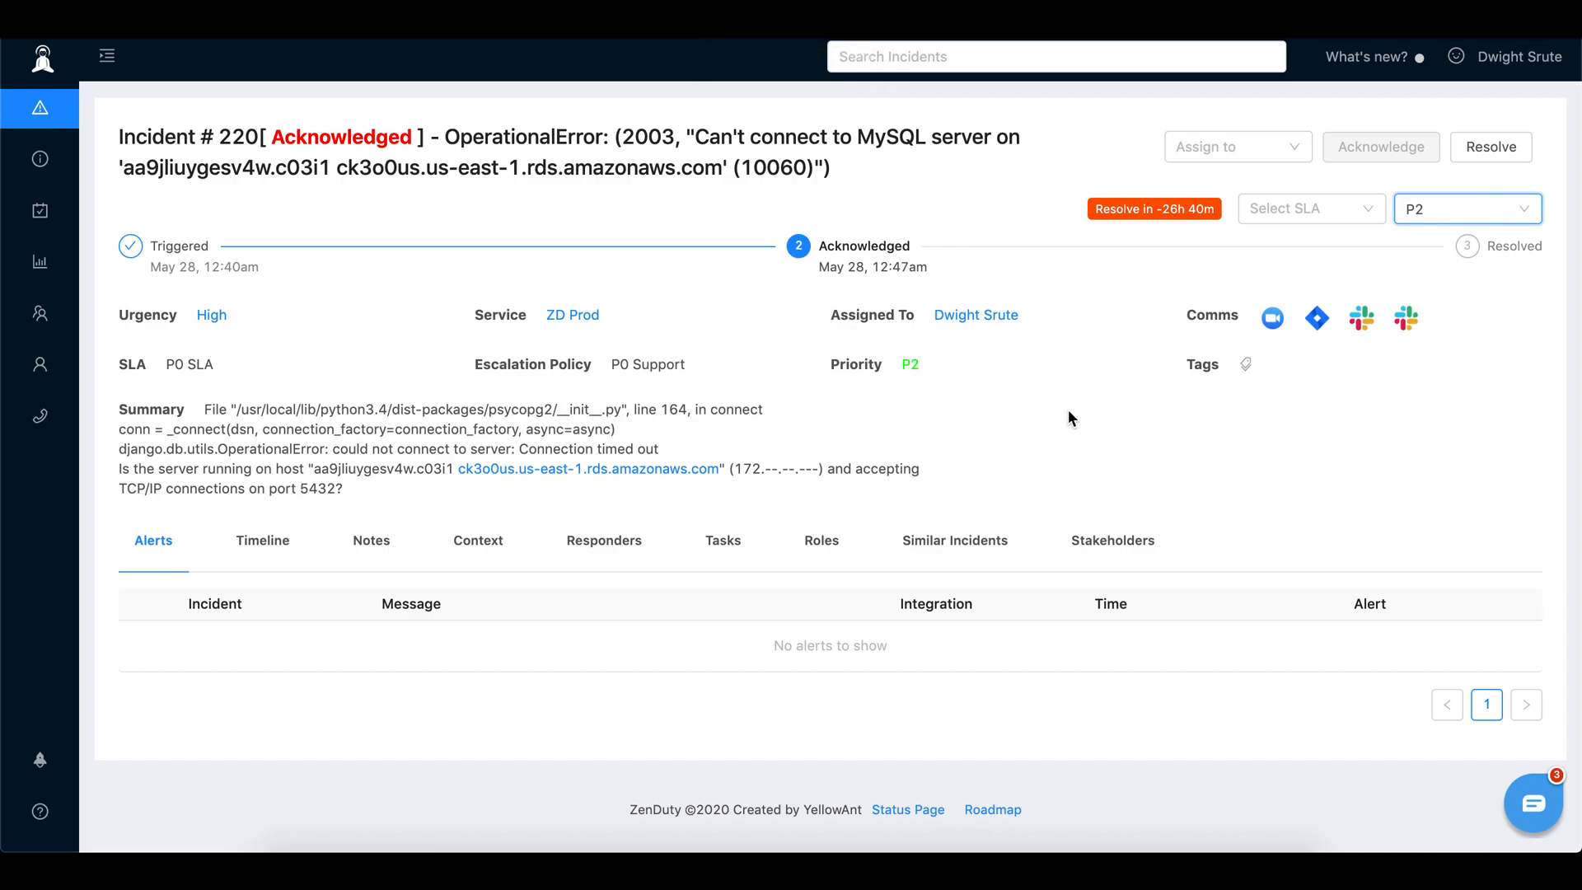
{"action": "left_click", "coordinate": [347, 430]}
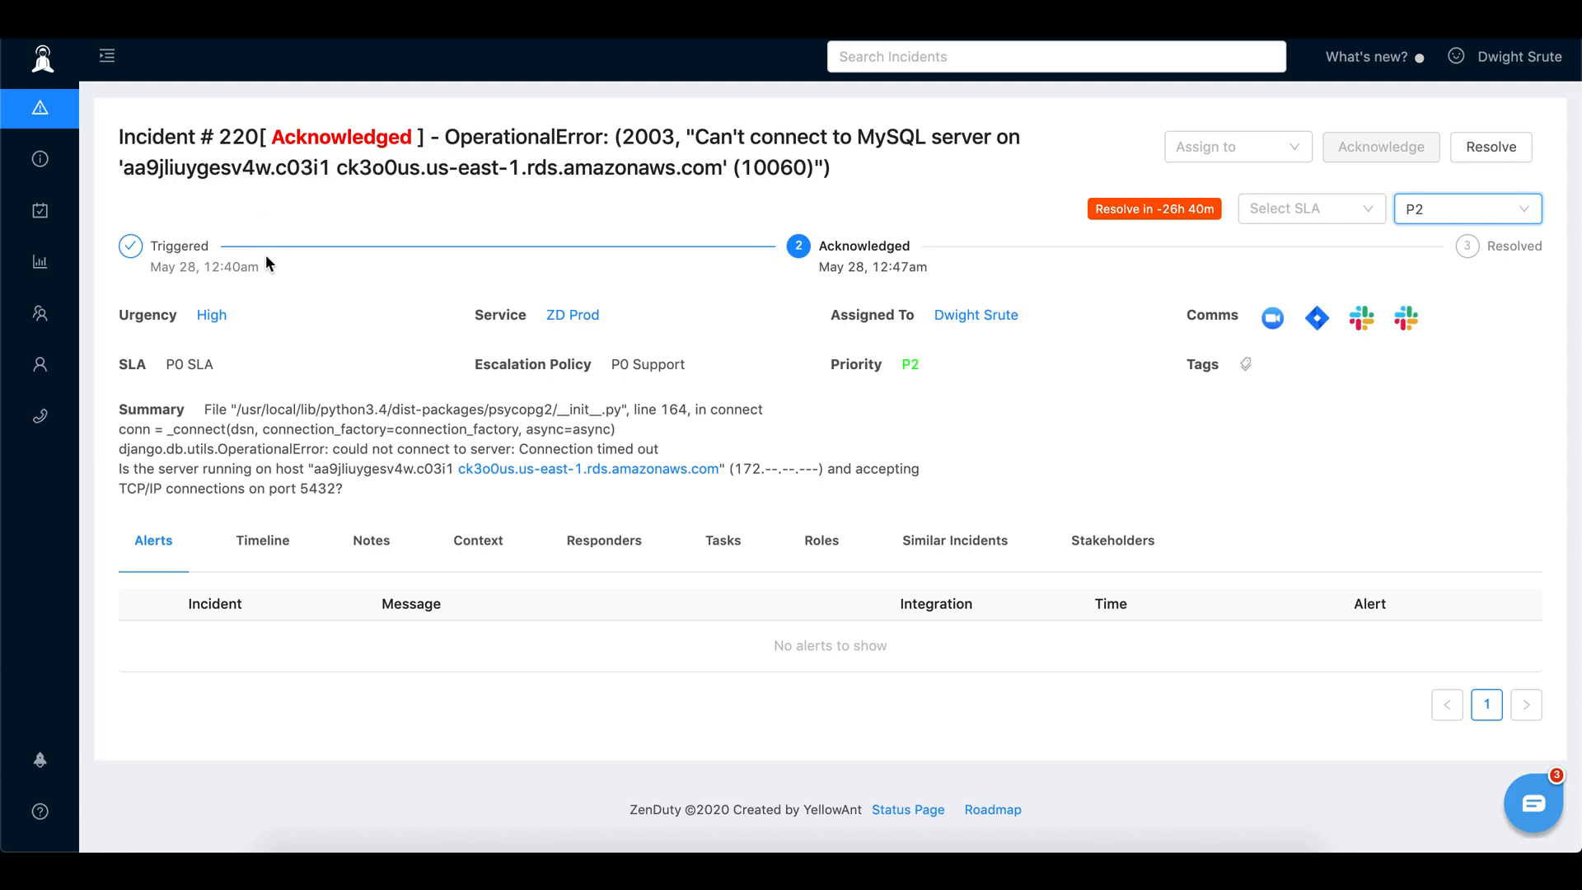
Step: Open the P0 SLA policy of the Production Team
{"action": "left_click", "coordinate": [38, 313]}
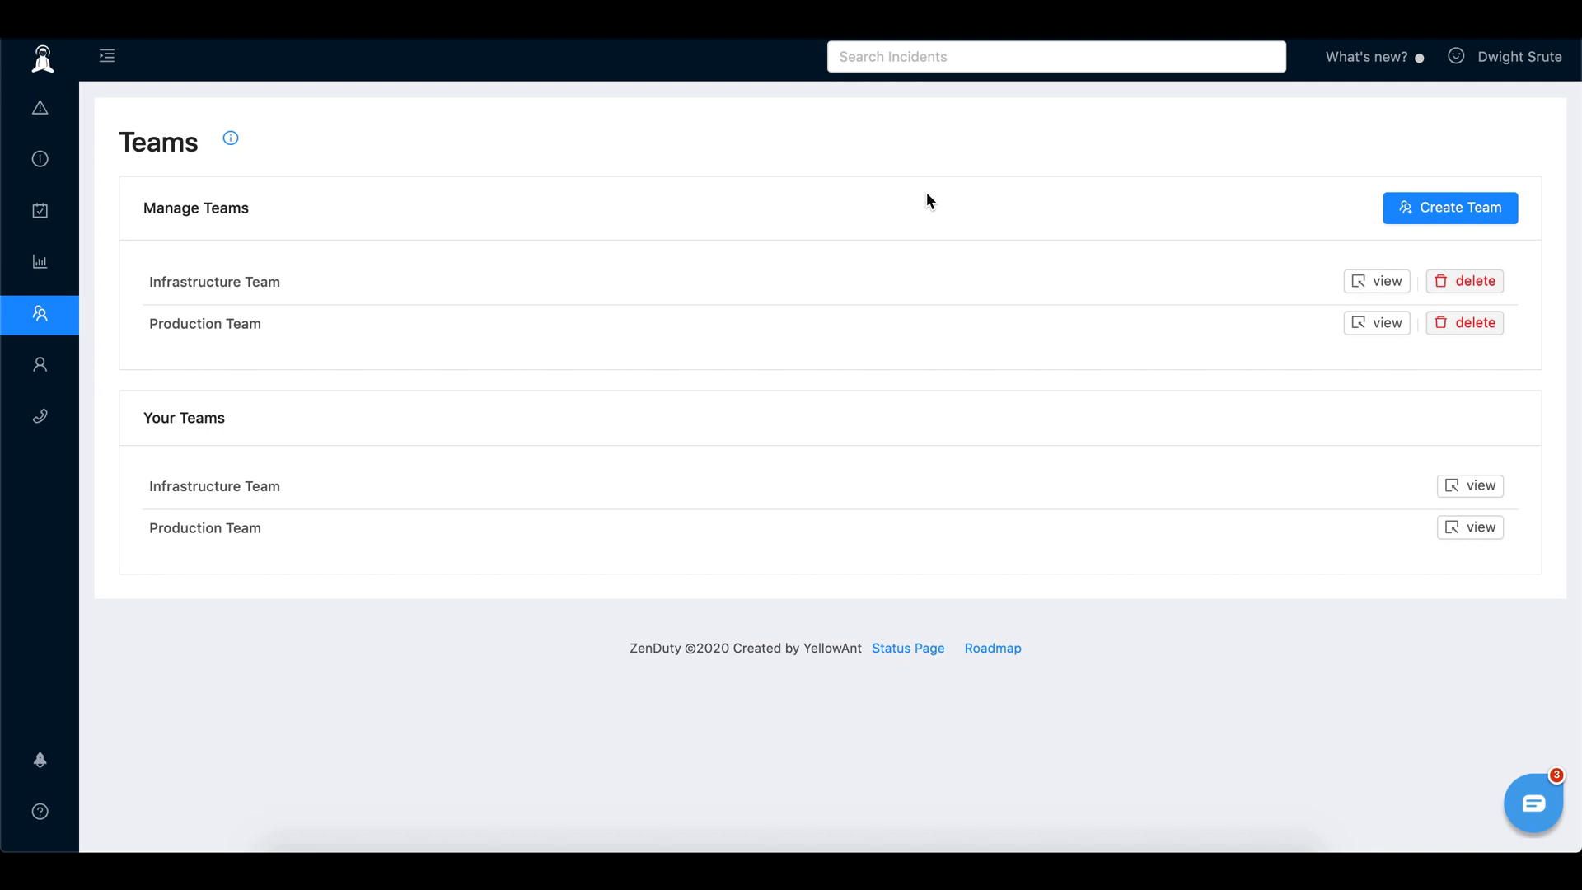
{"action": "left_click", "coordinate": [1384, 325]}
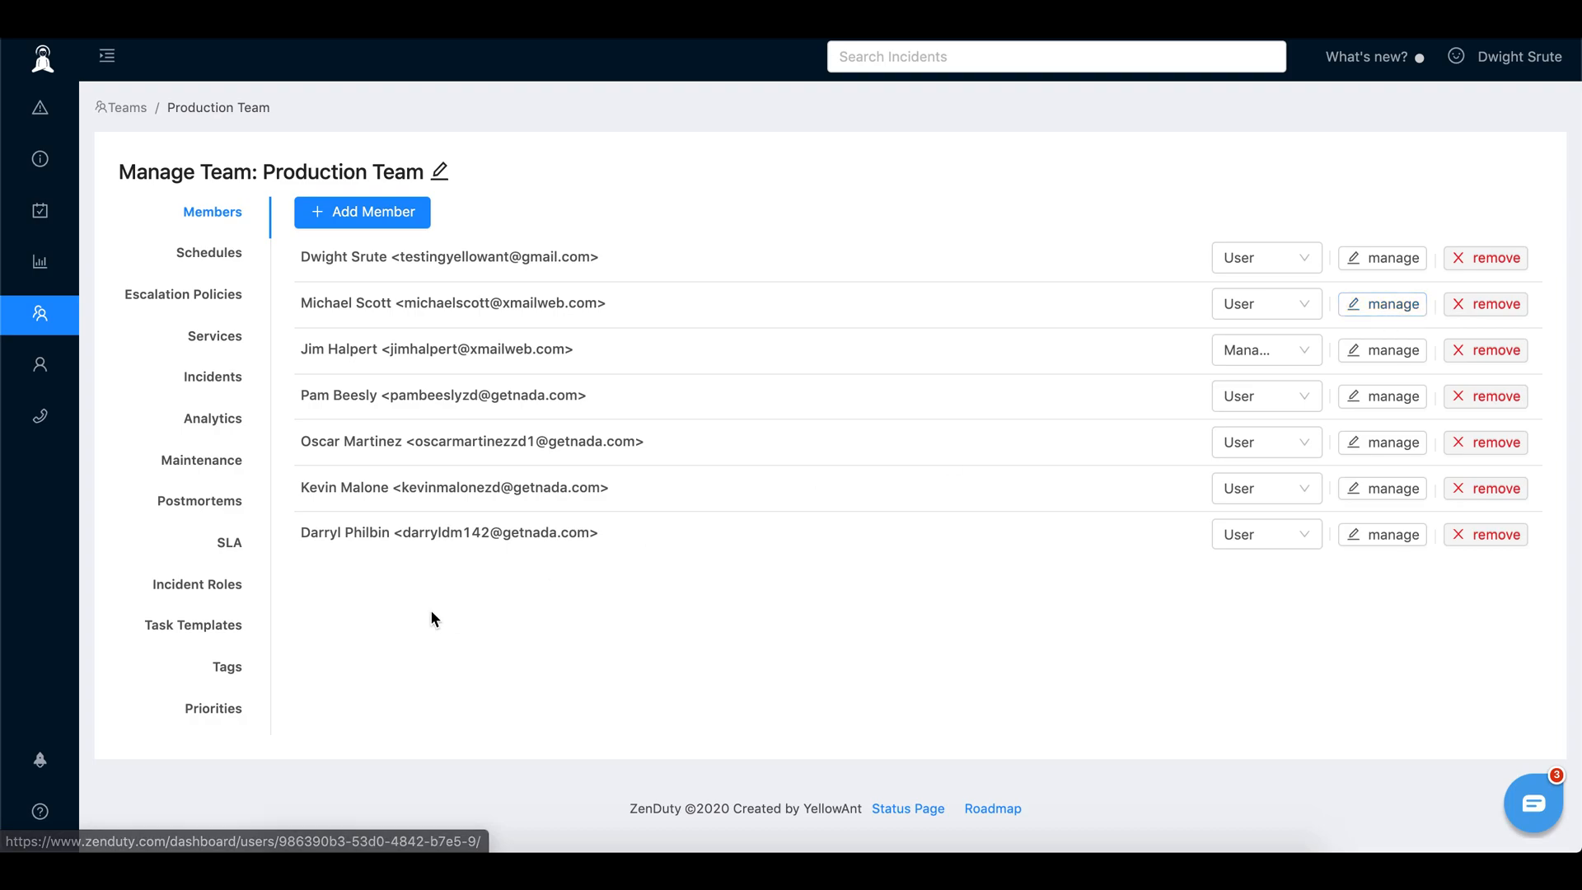
{"action": "left_click", "coordinate": [213, 547]}
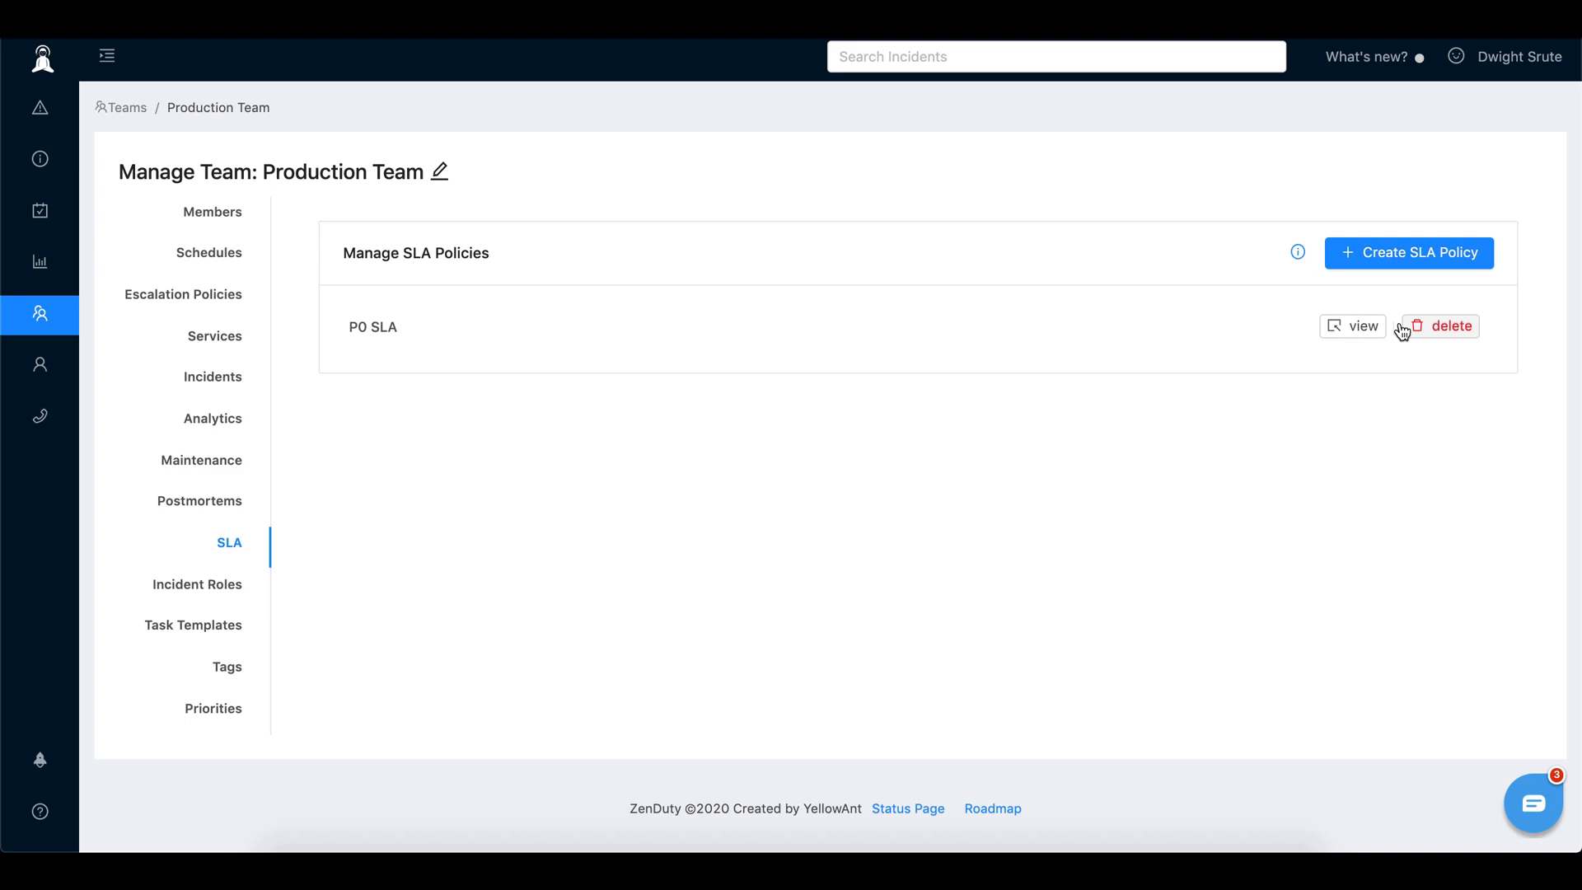
{"action": "left_click", "coordinate": [1351, 326]}
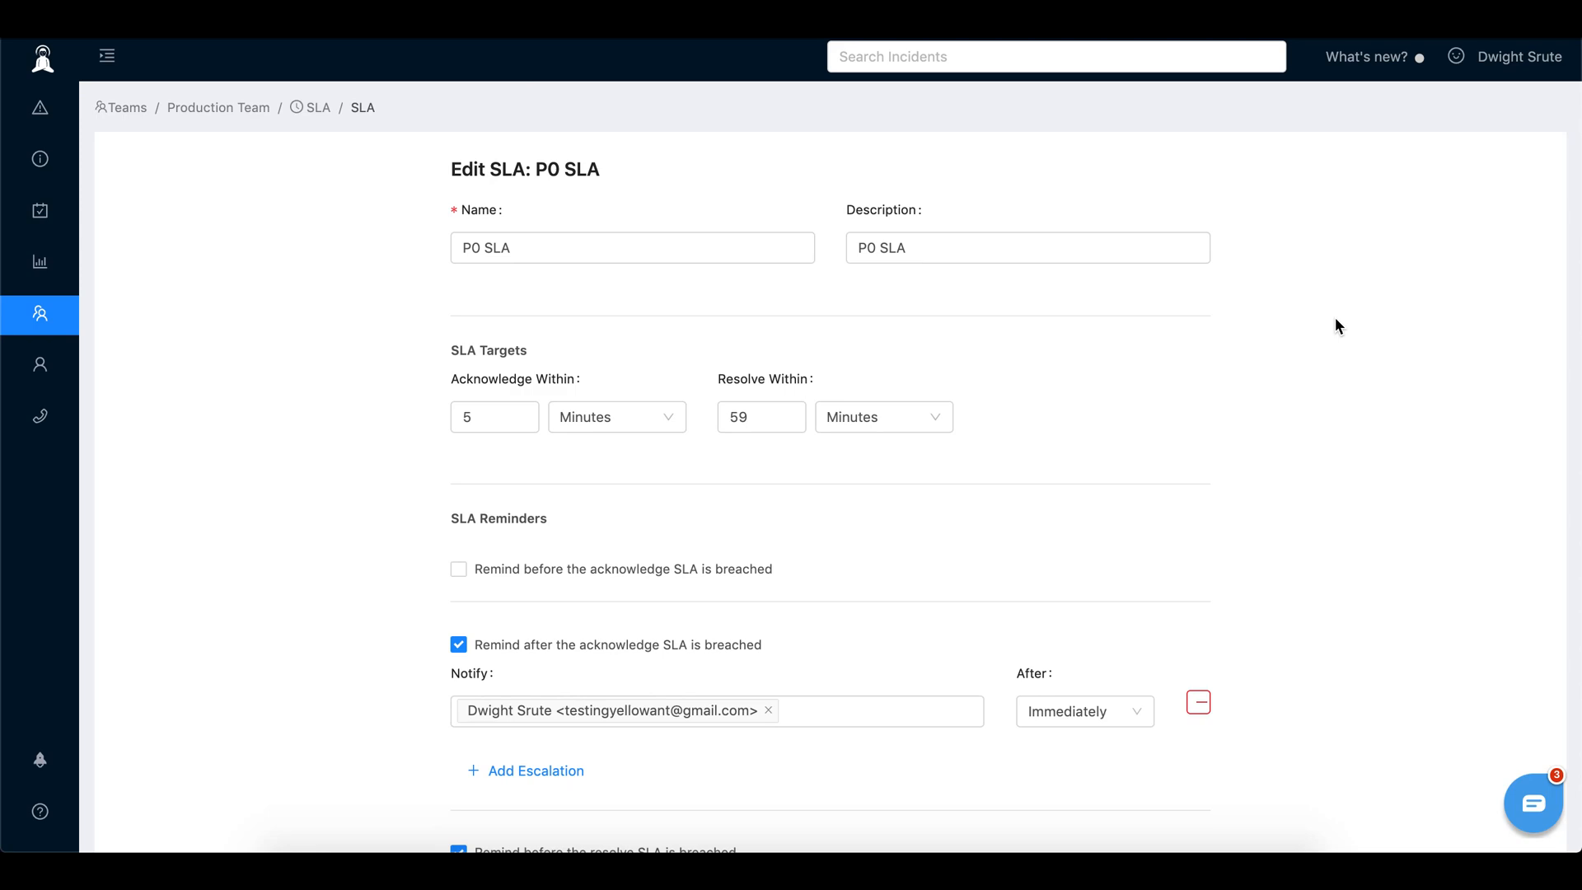
Step: Examine the policy's acknowledge and resolve targets and the available time units for resolving
{"action": "scroll", "coordinate": [1334, 322], "scroll_direction": "down", "scroll_amount": 1}
{"action": "scroll", "coordinate": [1335, 321], "scroll_direction": "up", "scroll_amount": 1}
{"action": "scroll", "coordinate": [1335, 321], "scroll_direction": "down", "scroll_amount": 1}
{"action": "scroll", "coordinate": [1334, 321], "scroll_direction": "up", "scroll_amount": 1}
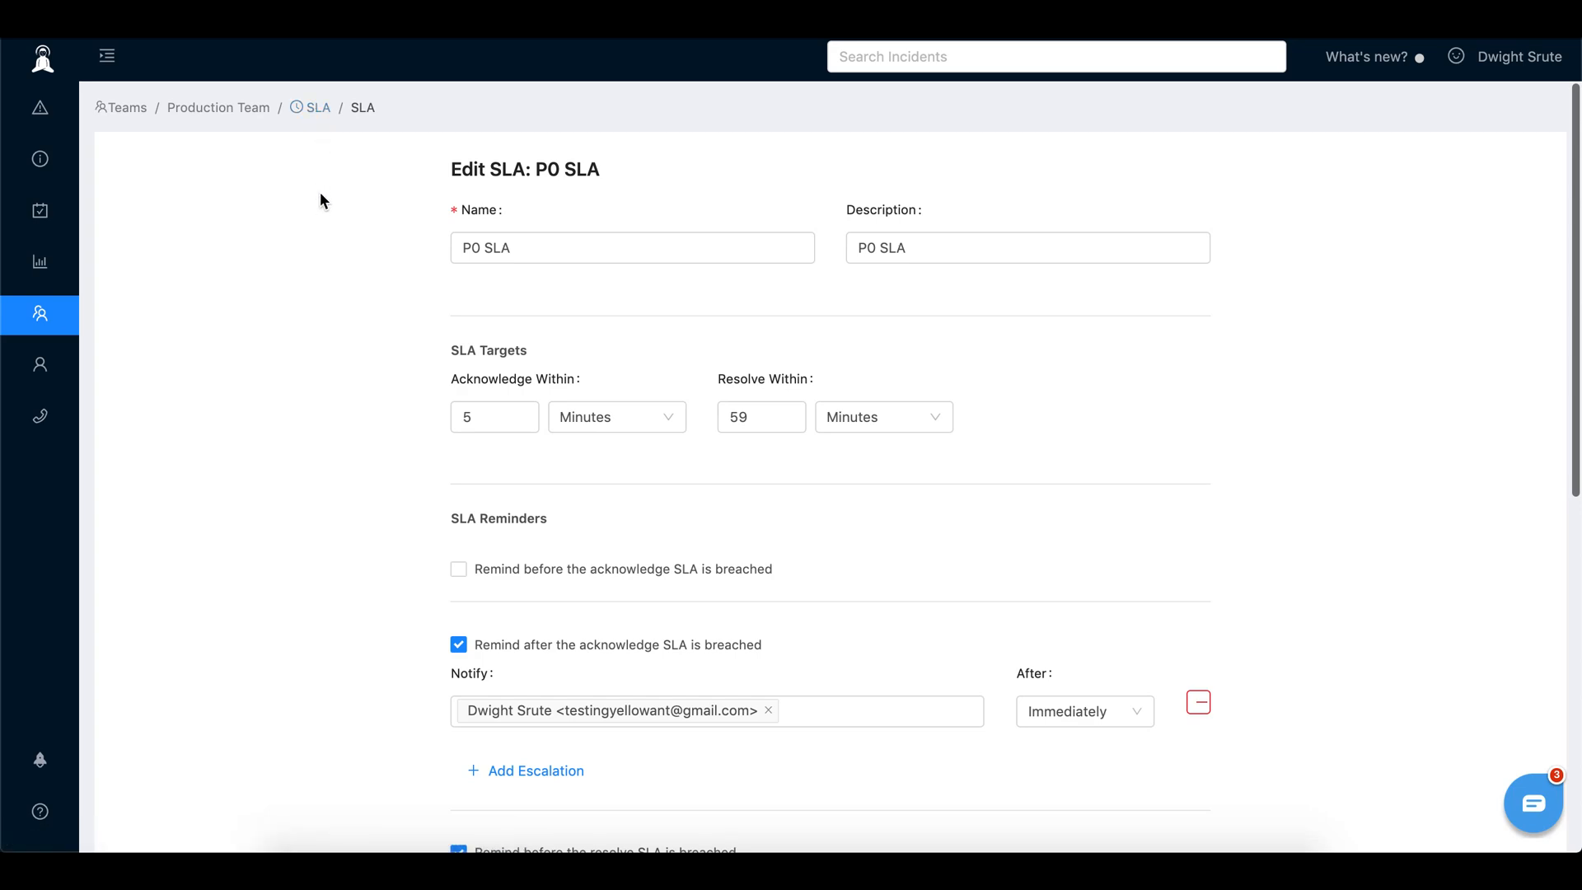
{"action": "scroll", "coordinate": [357, 422], "scroll_direction": "down", "scroll_amount": 1}
{"action": "scroll", "coordinate": [357, 422], "scroll_direction": "up", "scroll_amount": 1}
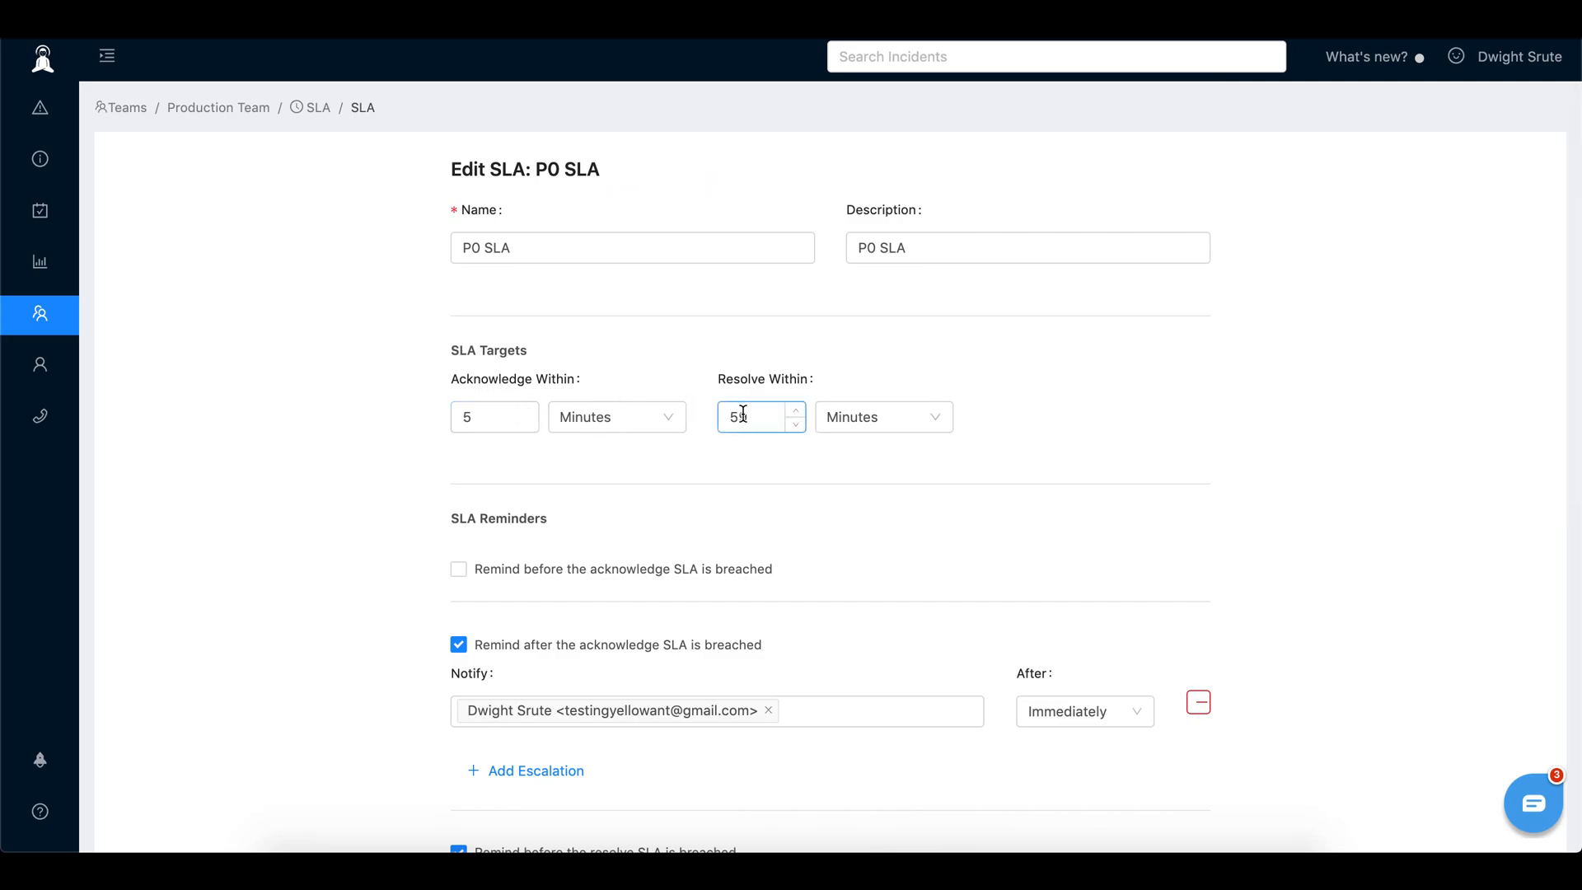
{"action": "left_click", "coordinate": [884, 418]}
{"action": "left_click", "coordinate": [1068, 412]}
{"action": "scroll", "coordinate": [181, 448], "scroll_direction": "down", "scroll_amount": 2}
{"action": "scroll", "coordinate": [371, 472], "scroll_direction": "up", "scroll_amount": 2}
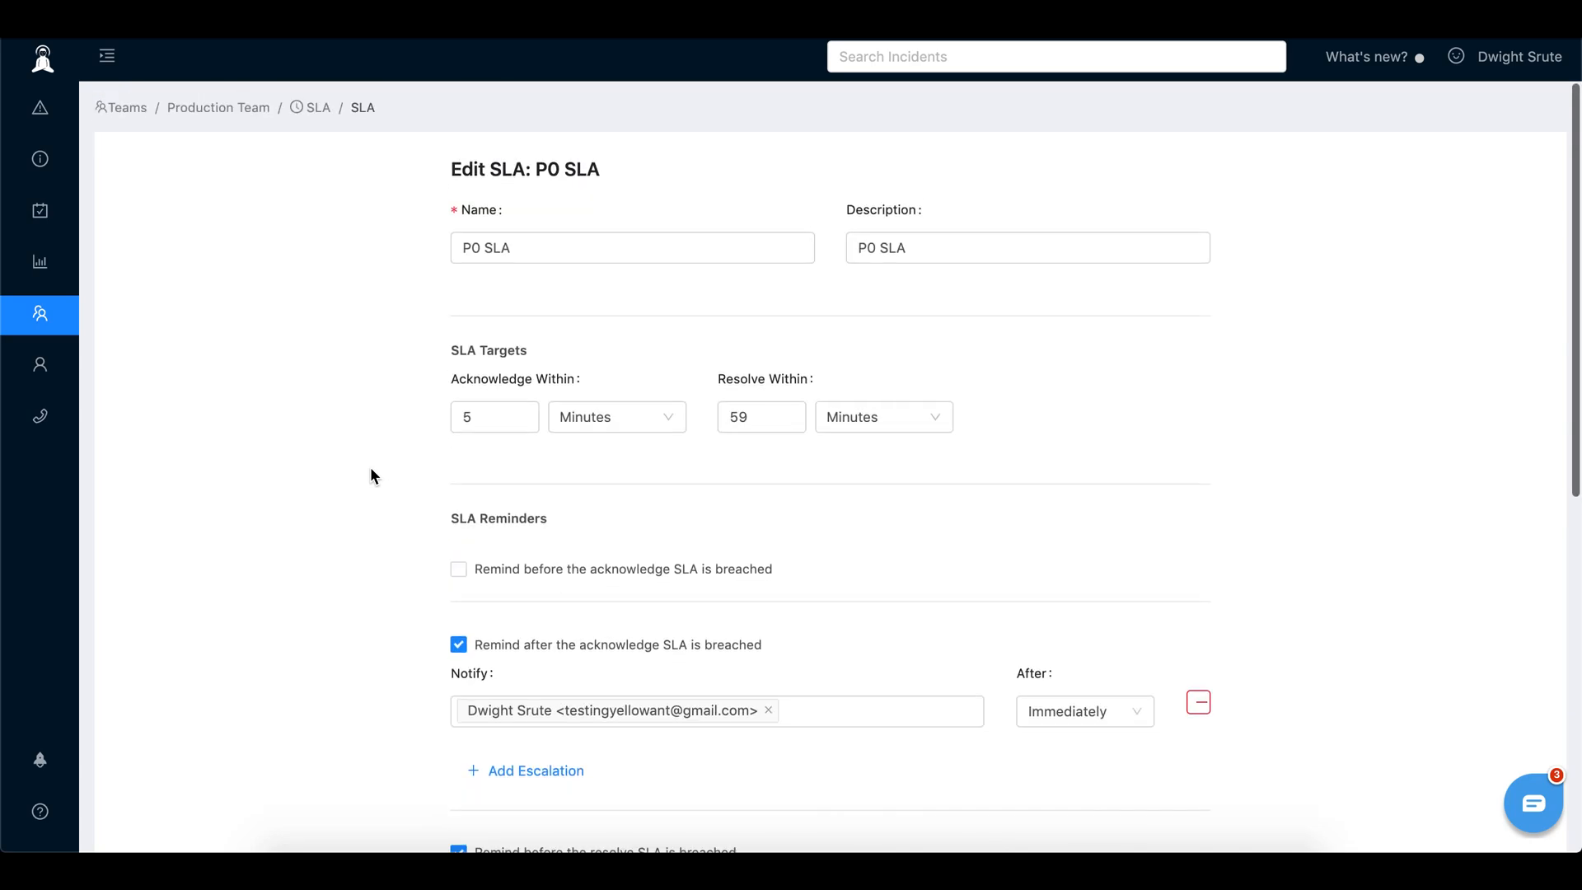
Step: Enable the reminder before the acknowledge SLA is breached to view its options, and disable it again
{"action": "scroll", "coordinate": [430, 369], "scroll_direction": "down", "scroll_amount": 3}
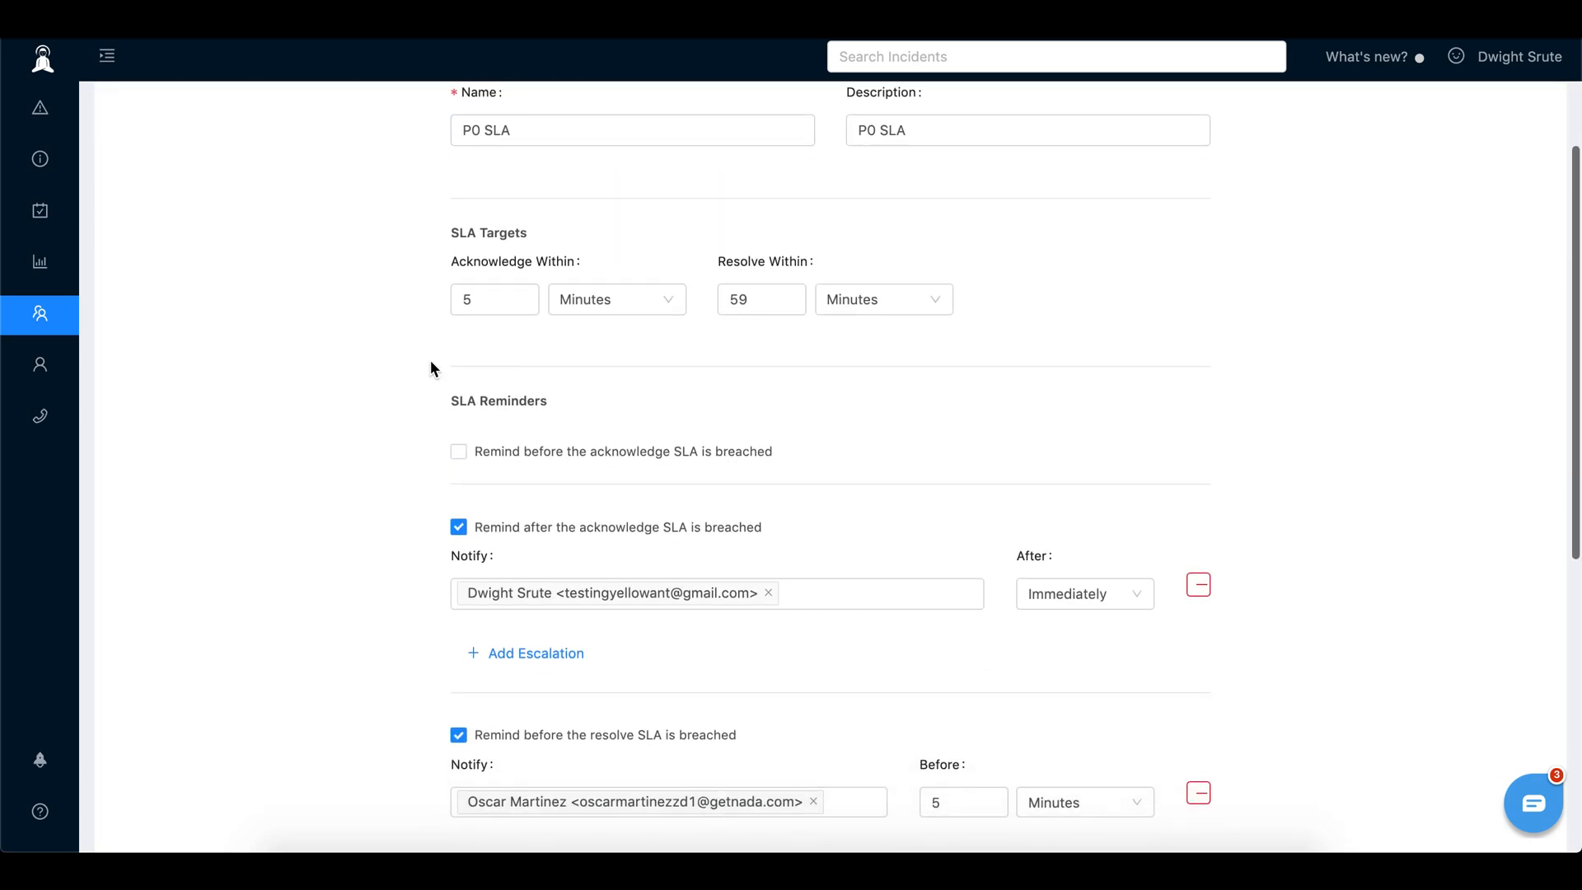
{"action": "left_click", "coordinate": [459, 323]}
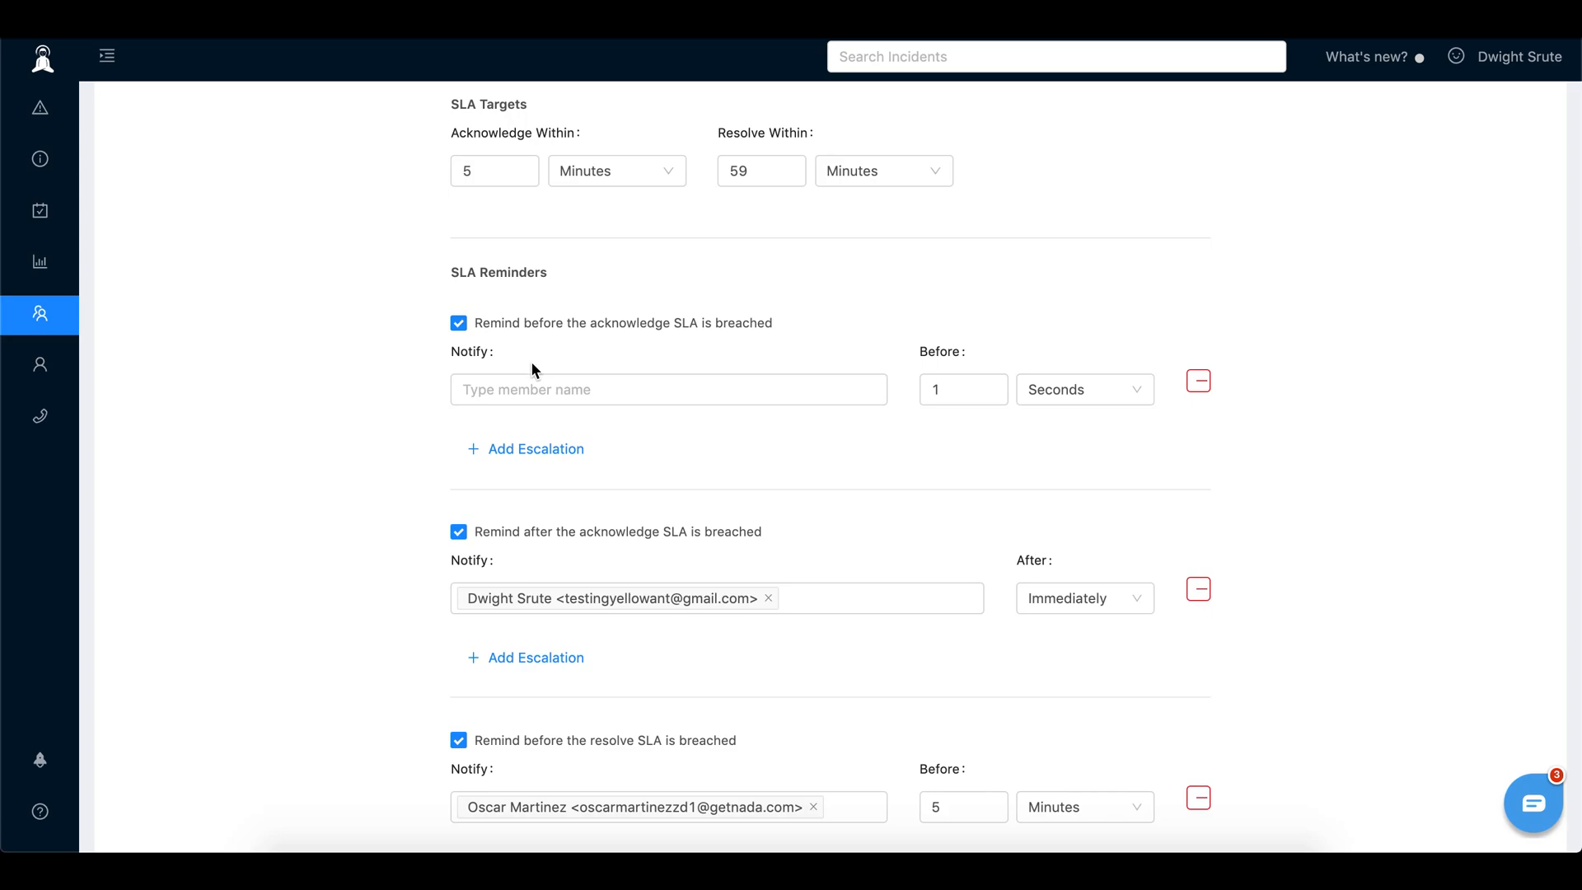
{"action": "left_click", "coordinate": [459, 323]}
Step: Examine the reminders for acknowledge and resolve SLA breaches, including the members available for notification
{"action": "scroll", "coordinate": [533, 478], "scroll_direction": "down", "scroll_amount": 2}
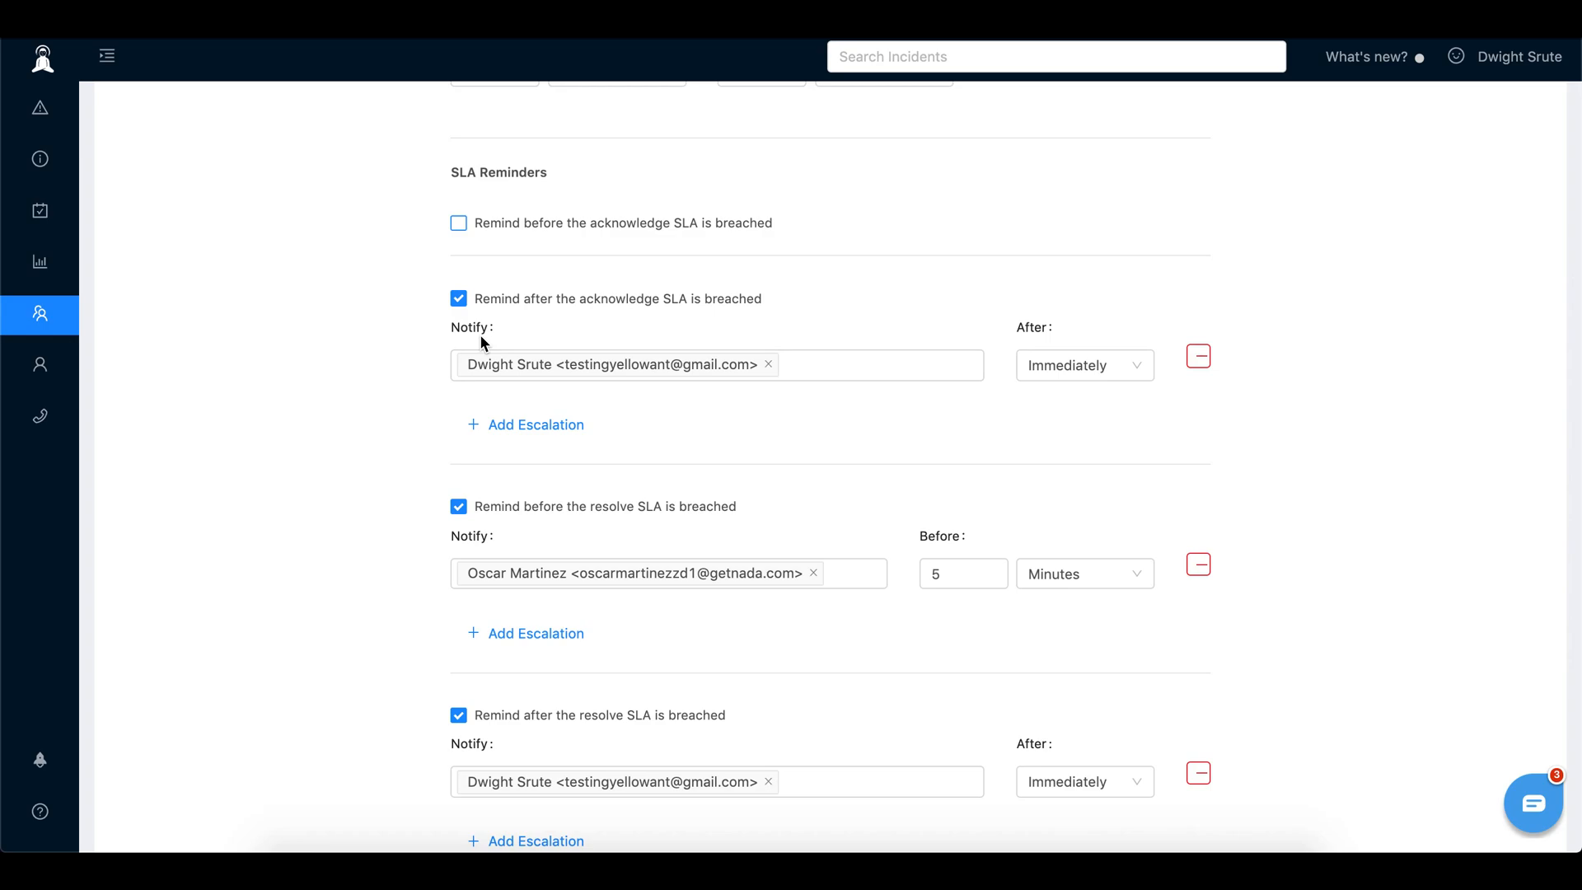
{"action": "scroll", "coordinate": [540, 441], "scroll_direction": "down", "scroll_amount": 2}
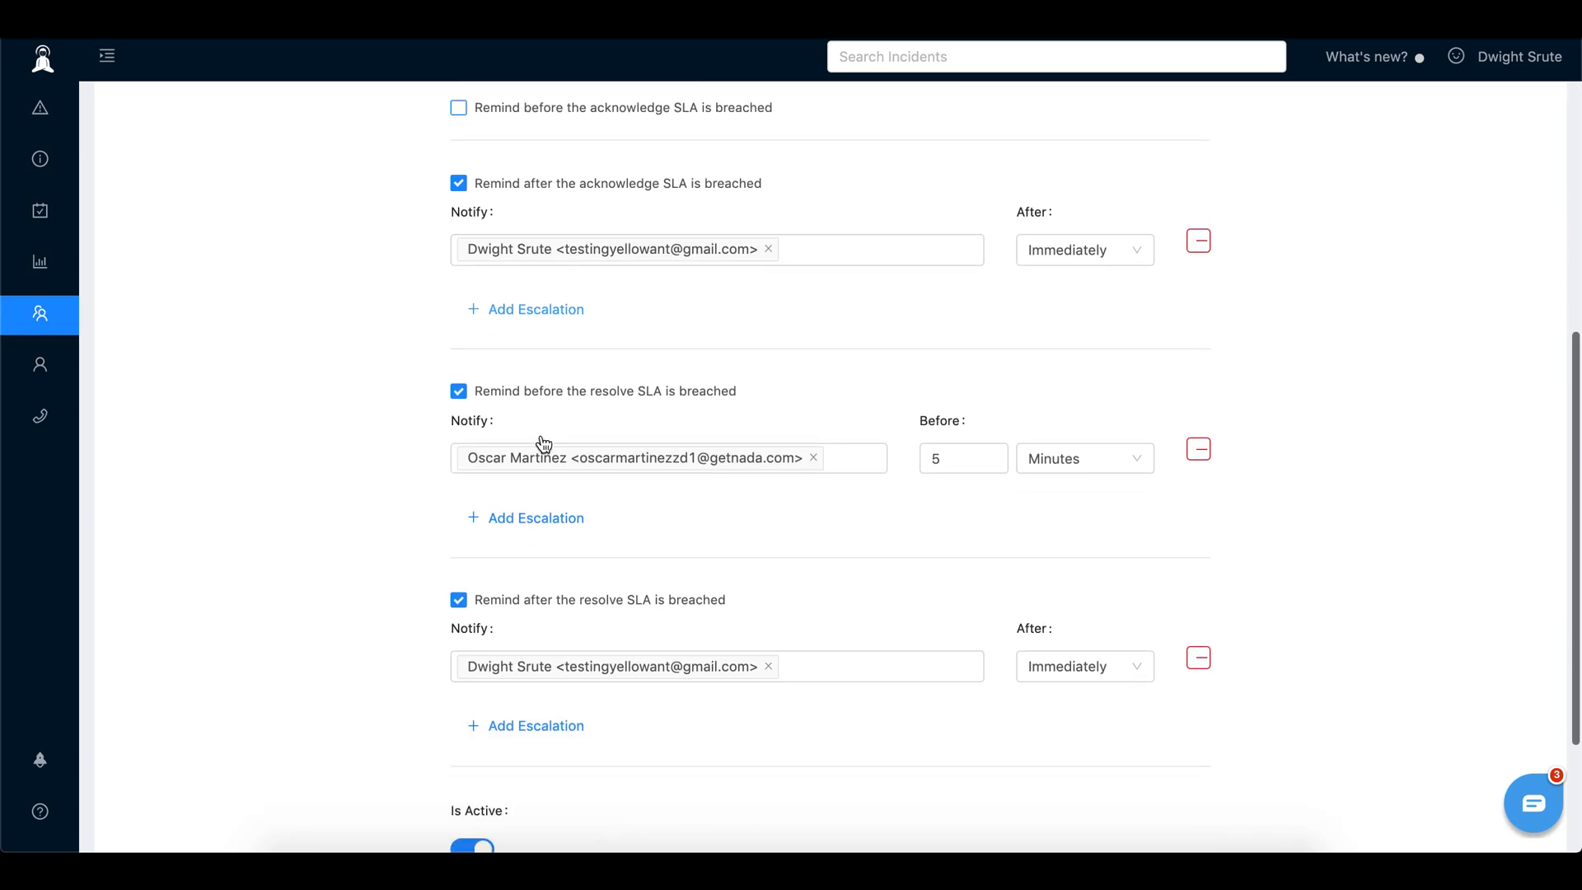
{"action": "scroll", "coordinate": [540, 434], "scroll_direction": "up", "scroll_amount": 1}
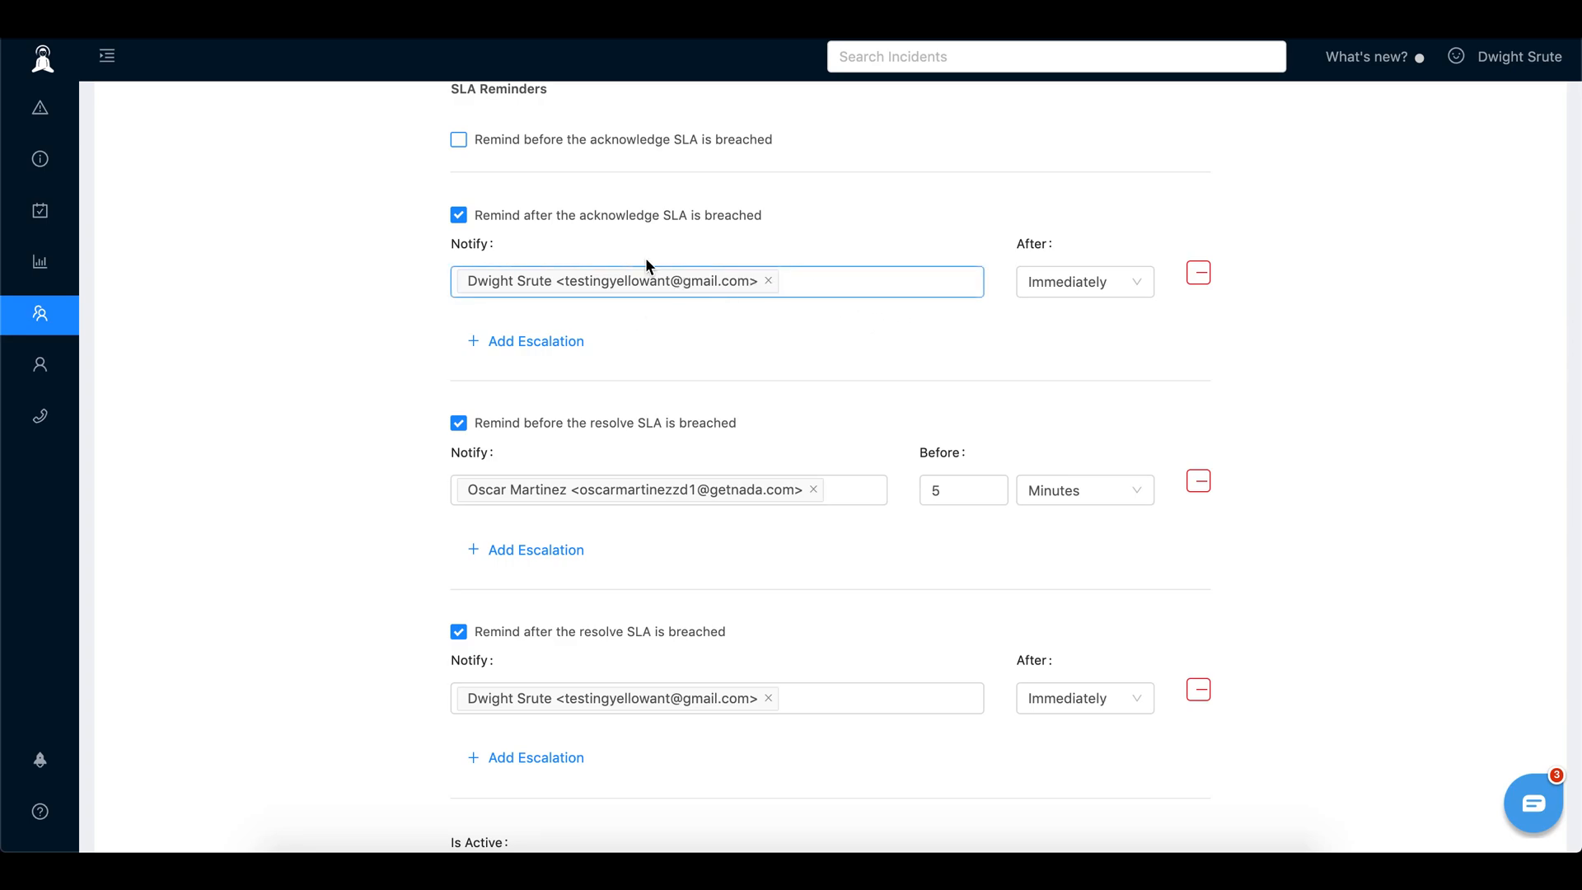
{"action": "left_click", "coordinate": [854, 278]}
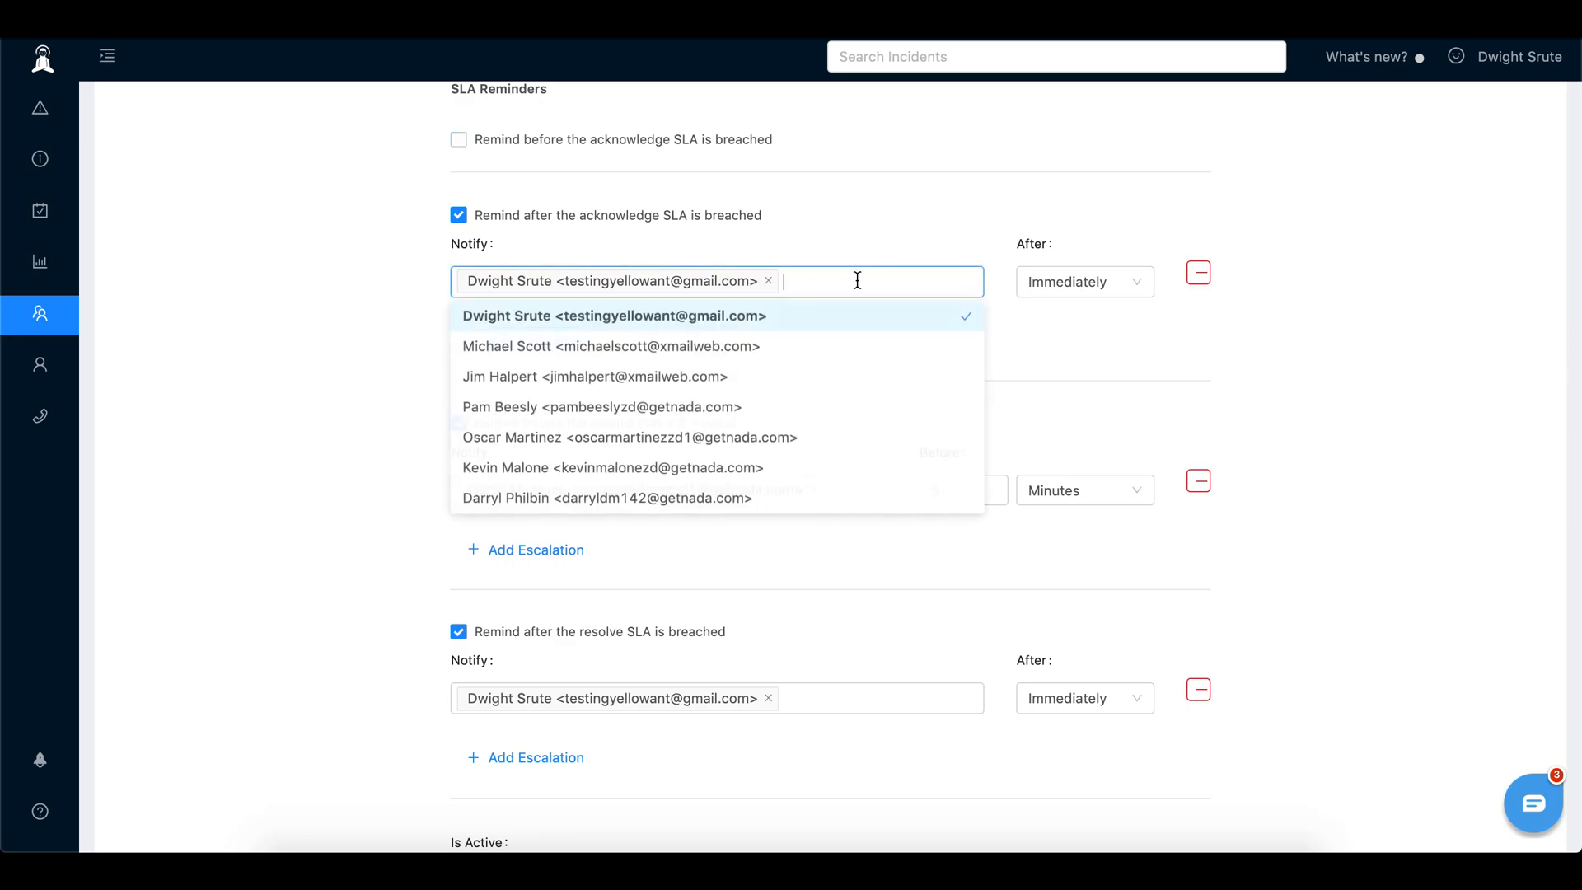
{"action": "left_click", "coordinate": [231, 375]}
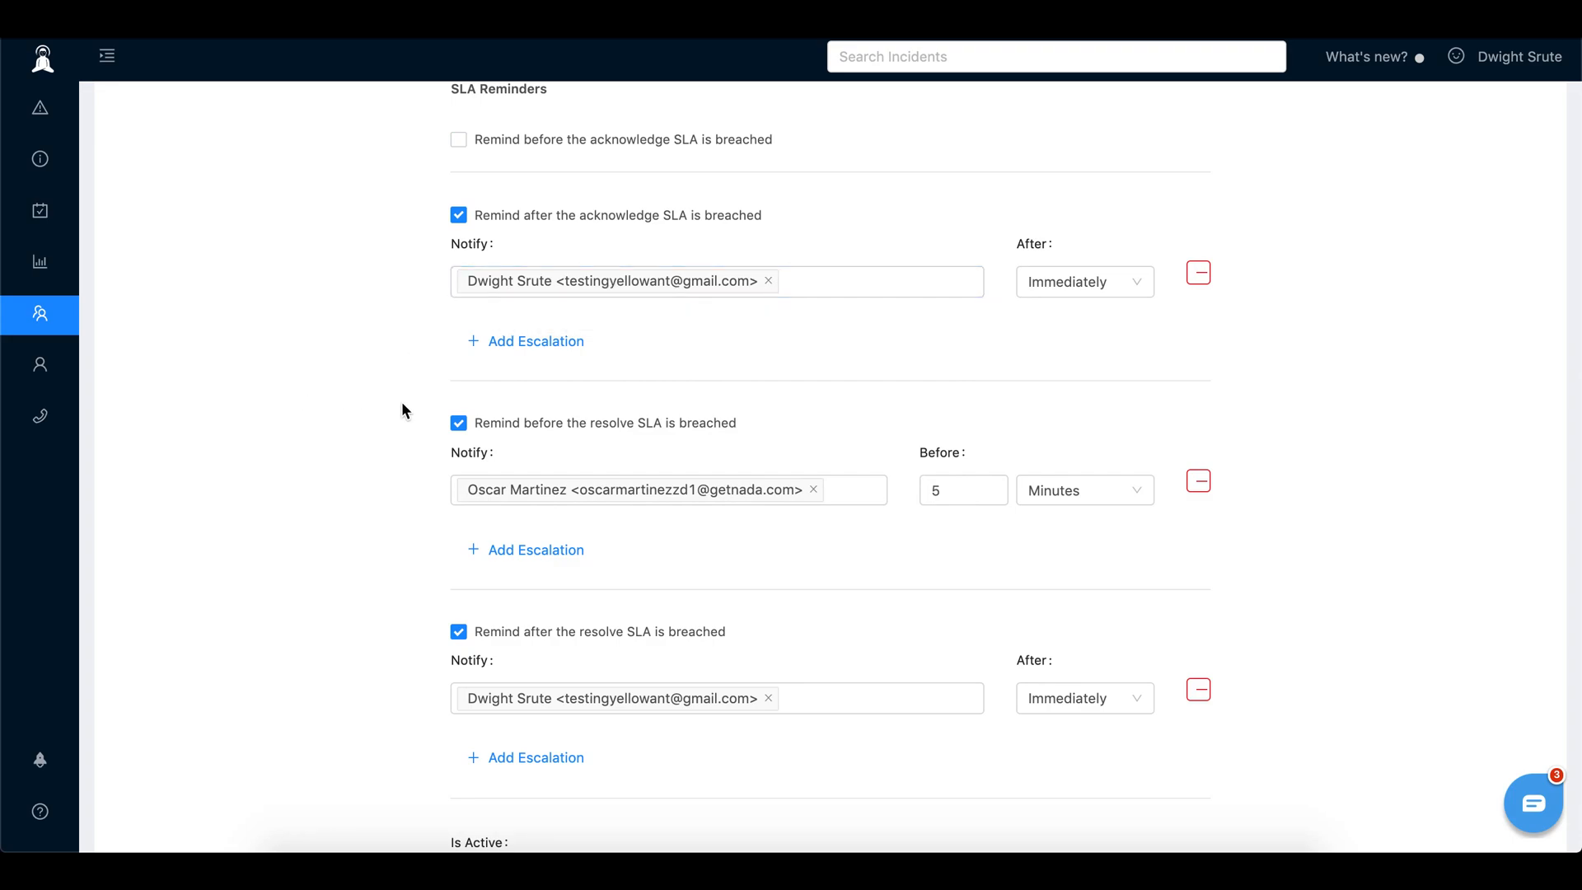
{"action": "scroll", "coordinate": [402, 409], "scroll_direction": "up", "scroll_amount": 2}
{"action": "scroll", "coordinate": [545, 326], "scroll_direction": "down", "scroll_amount": 4}
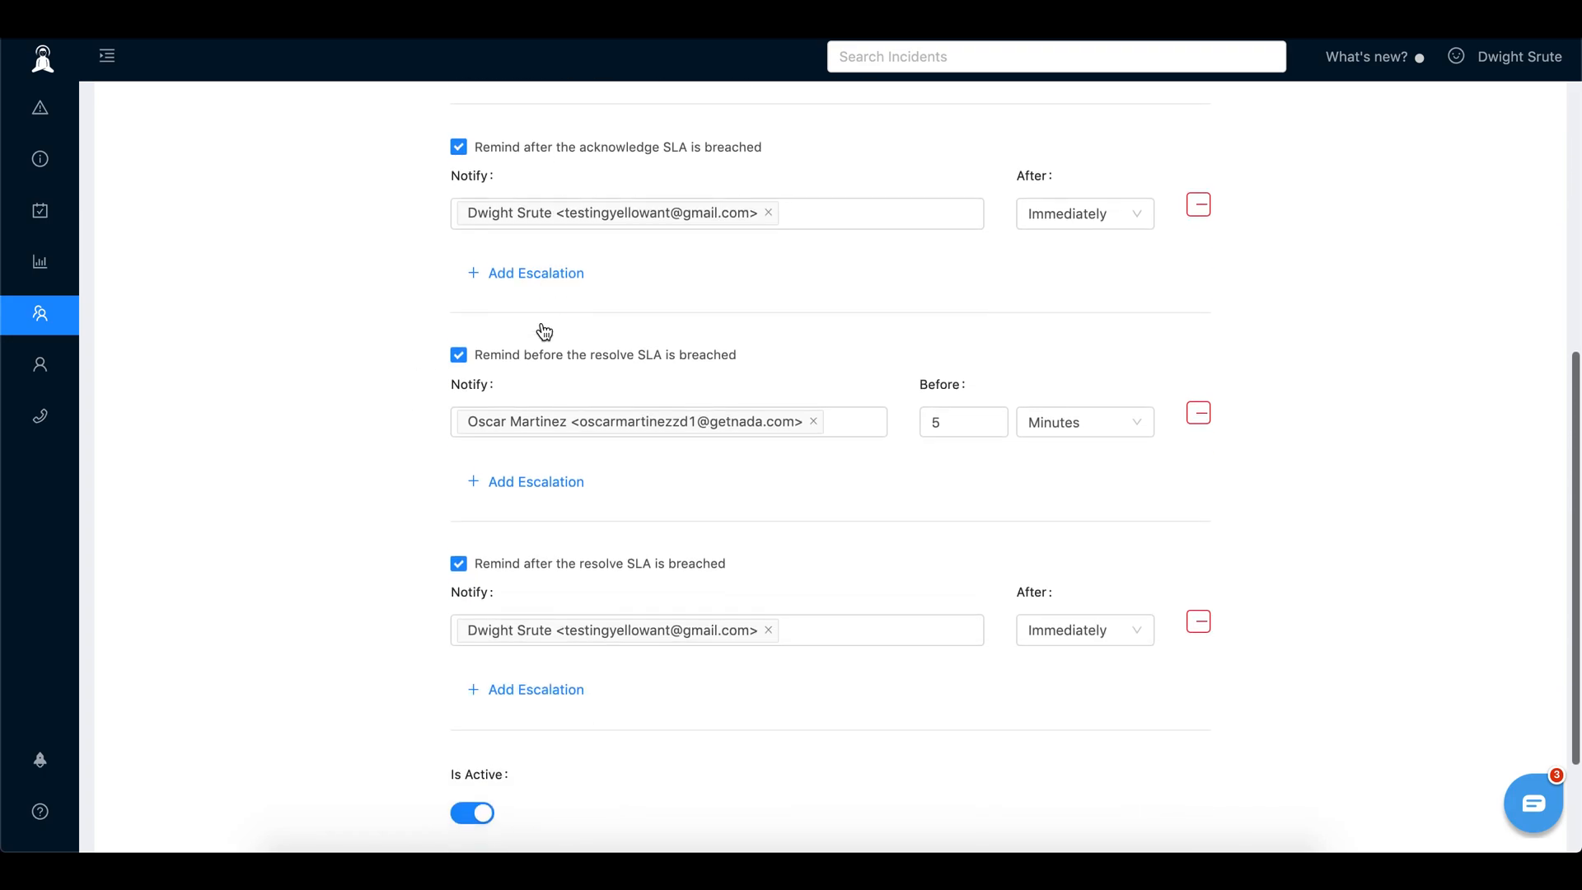
{"action": "scroll", "coordinate": [867, 553], "scroll_direction": "up", "scroll_amount": 5}
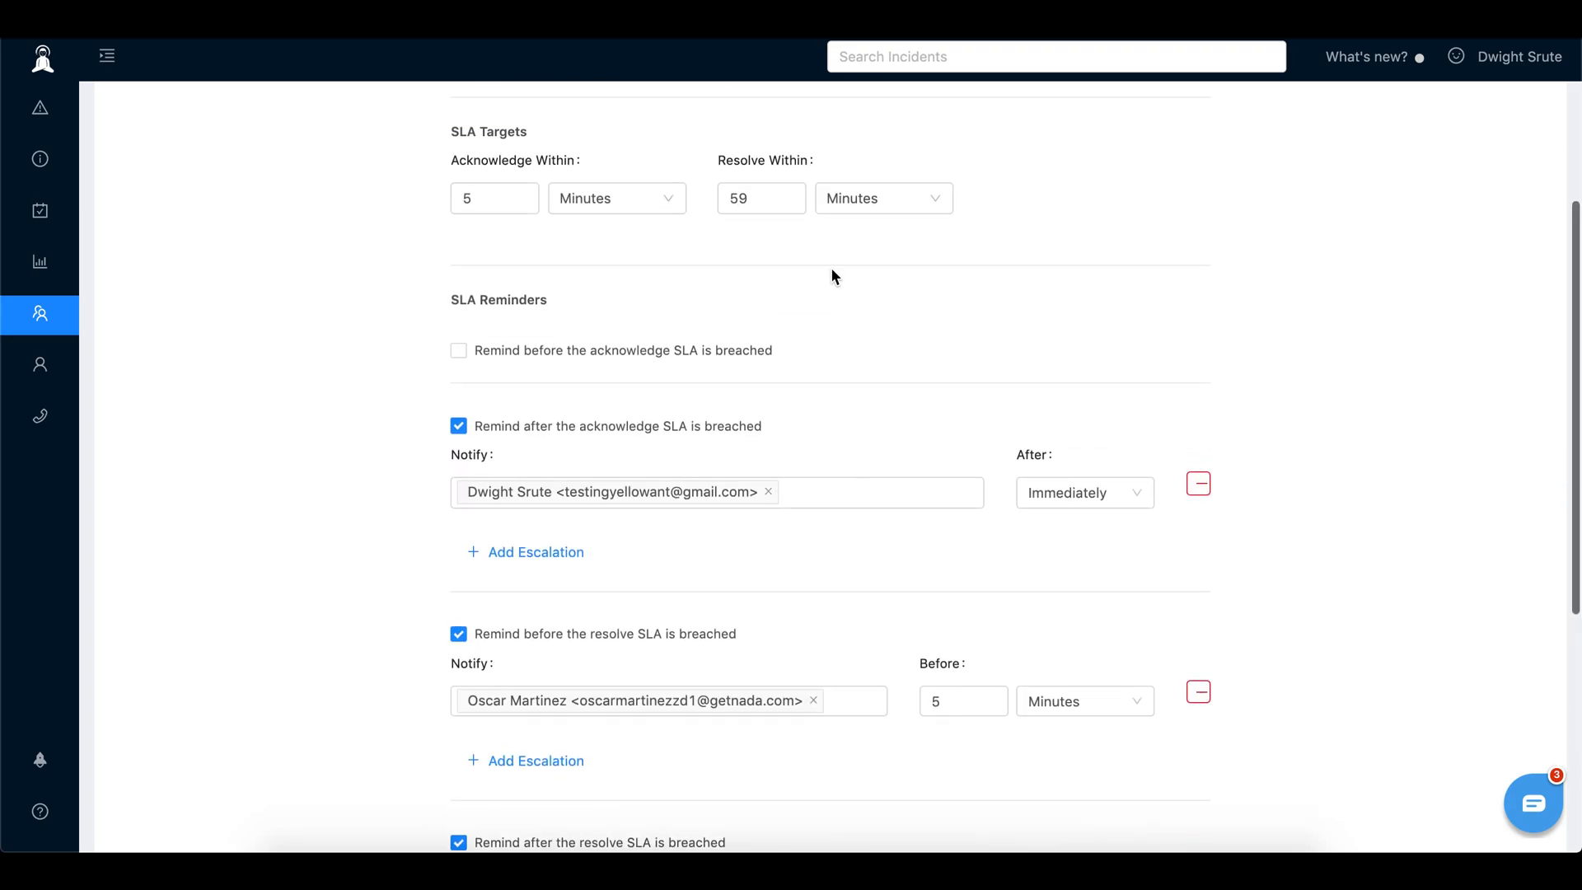
Step: Set the P0 SLA policy's resolve target to 30 minutes
{"action": "left_click", "coordinate": [756, 198]}
{"action": "left_click_drag", "start_coordinate": [756, 198], "coordinate": [713, 196]}
{"action": "type", "text": "30"}
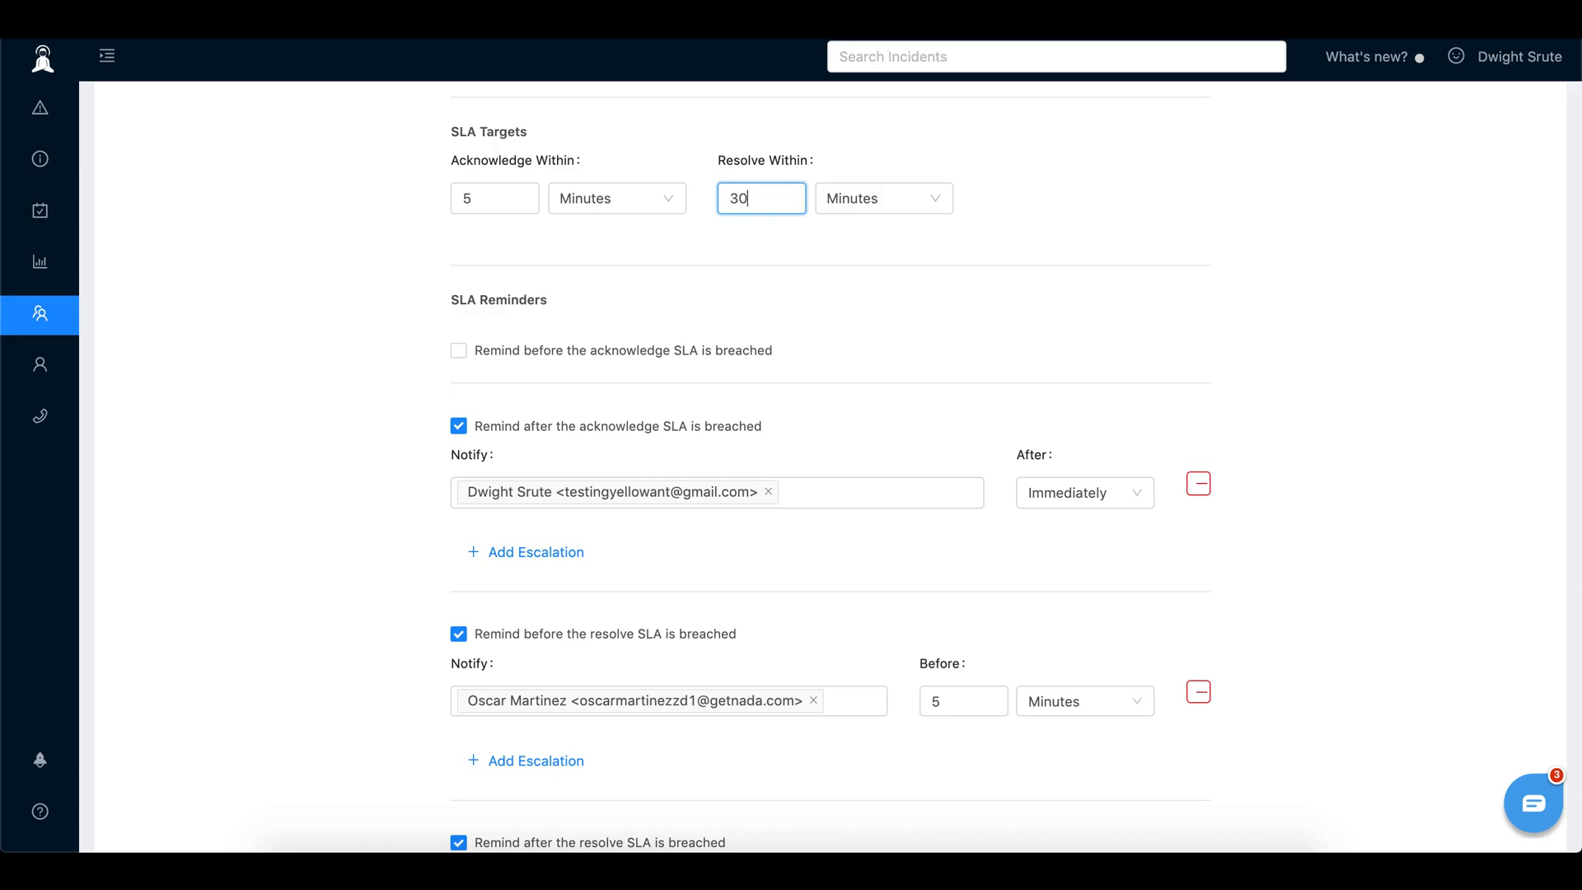
Step: Set the reminder before the resolve SLA is breached to 15 minutes
{"action": "scroll", "coordinate": [1400, 403], "scroll_direction": "down", "scroll_amount": 5}
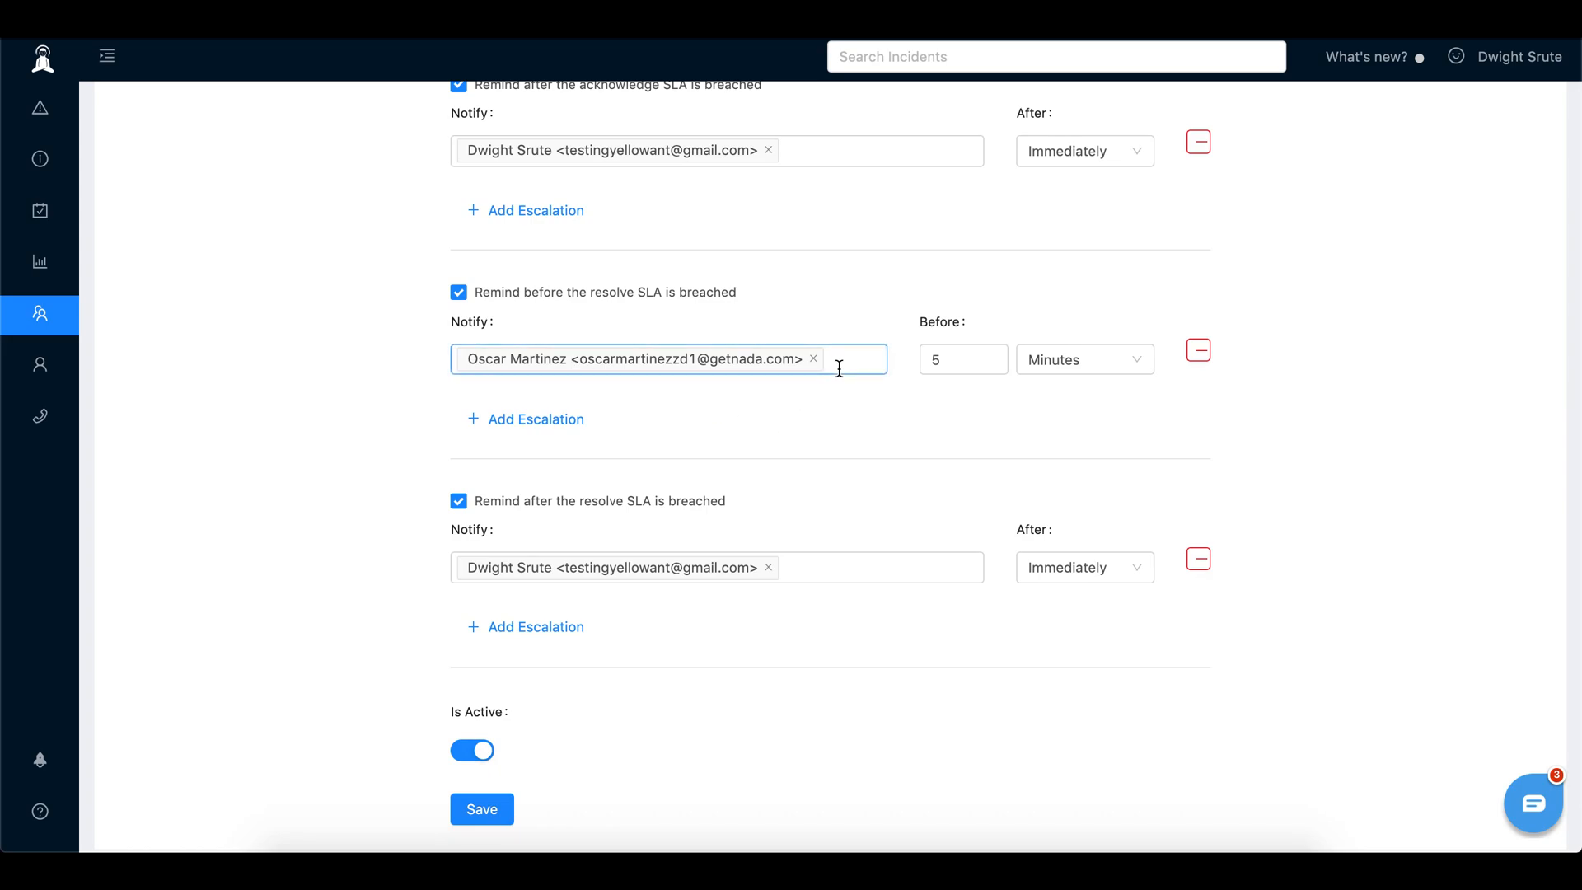
{"action": "scroll", "coordinate": [878, 450], "scroll_direction": "up", "scroll_amount": 1}
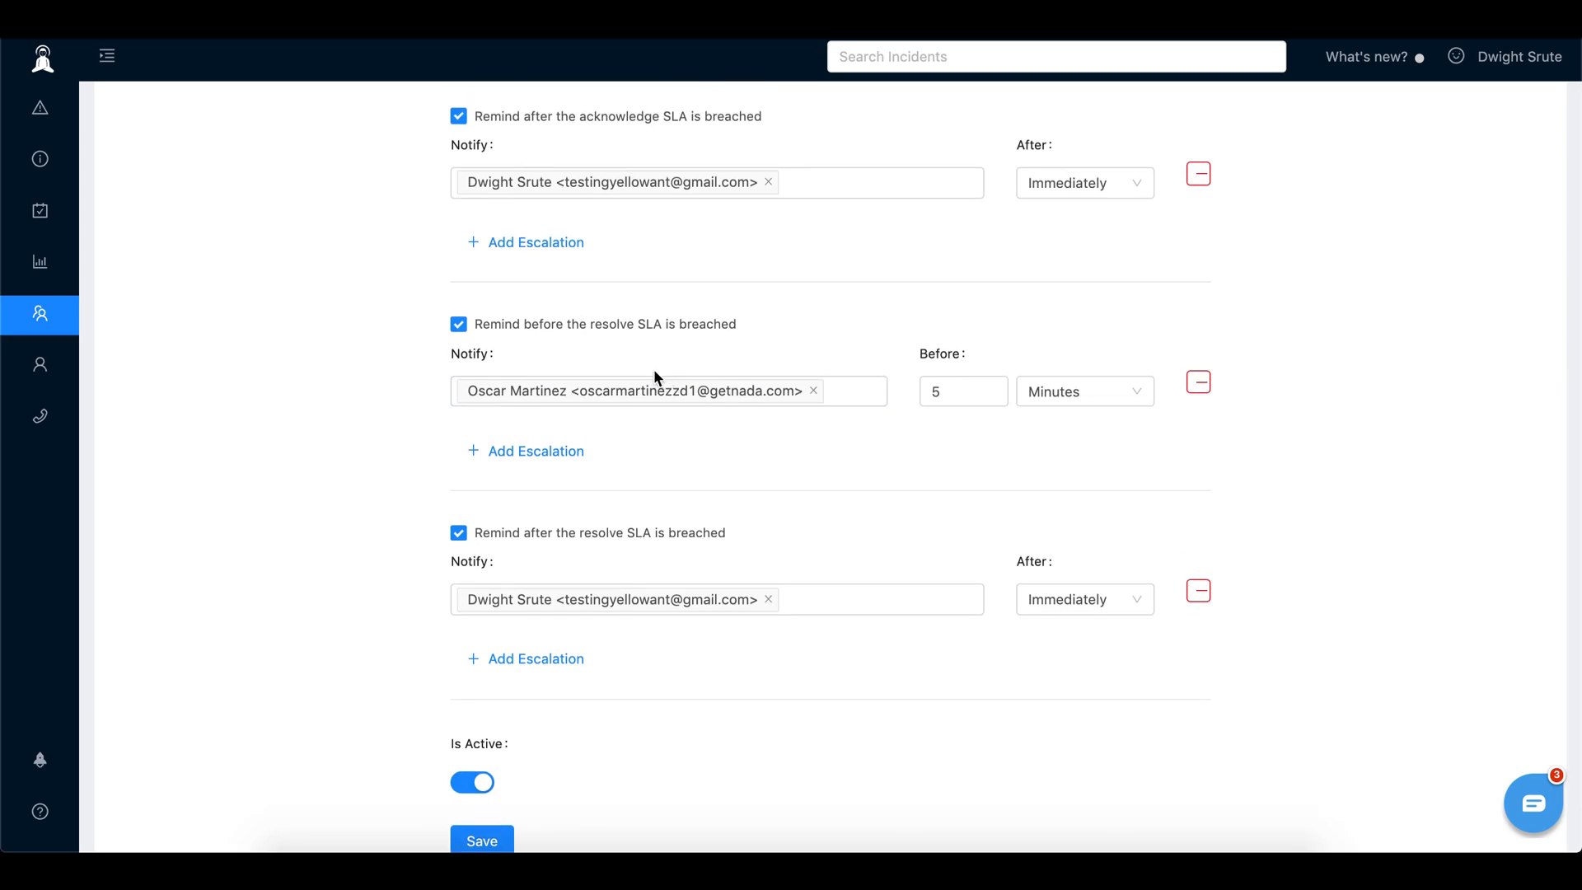
{"action": "left_click", "coordinate": [930, 392]}
{"action": "type", "text": "1"}
{"action": "scroll", "coordinate": [870, 514], "scroll_direction": "up", "scroll_amount": 1}
{"action": "scroll", "coordinate": [870, 516], "scroll_direction": "down", "scroll_amount": 1}
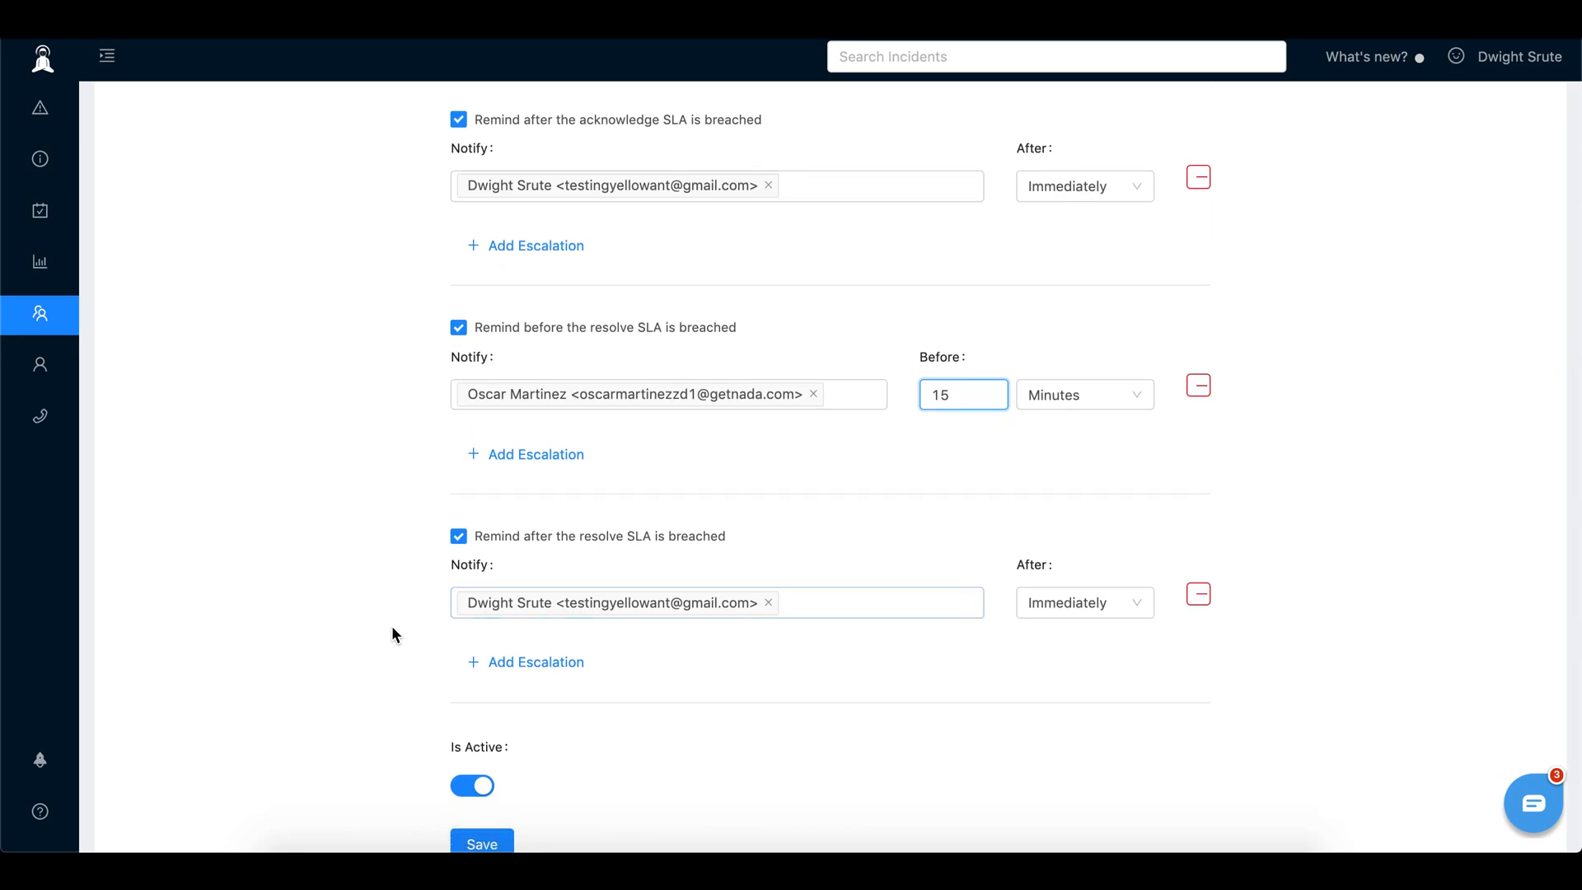
Step: Set the P0 SLA policy's acknowledge target to 1 minute
{"action": "scroll", "coordinate": [392, 626], "scroll_direction": "up", "scroll_amount": 1}
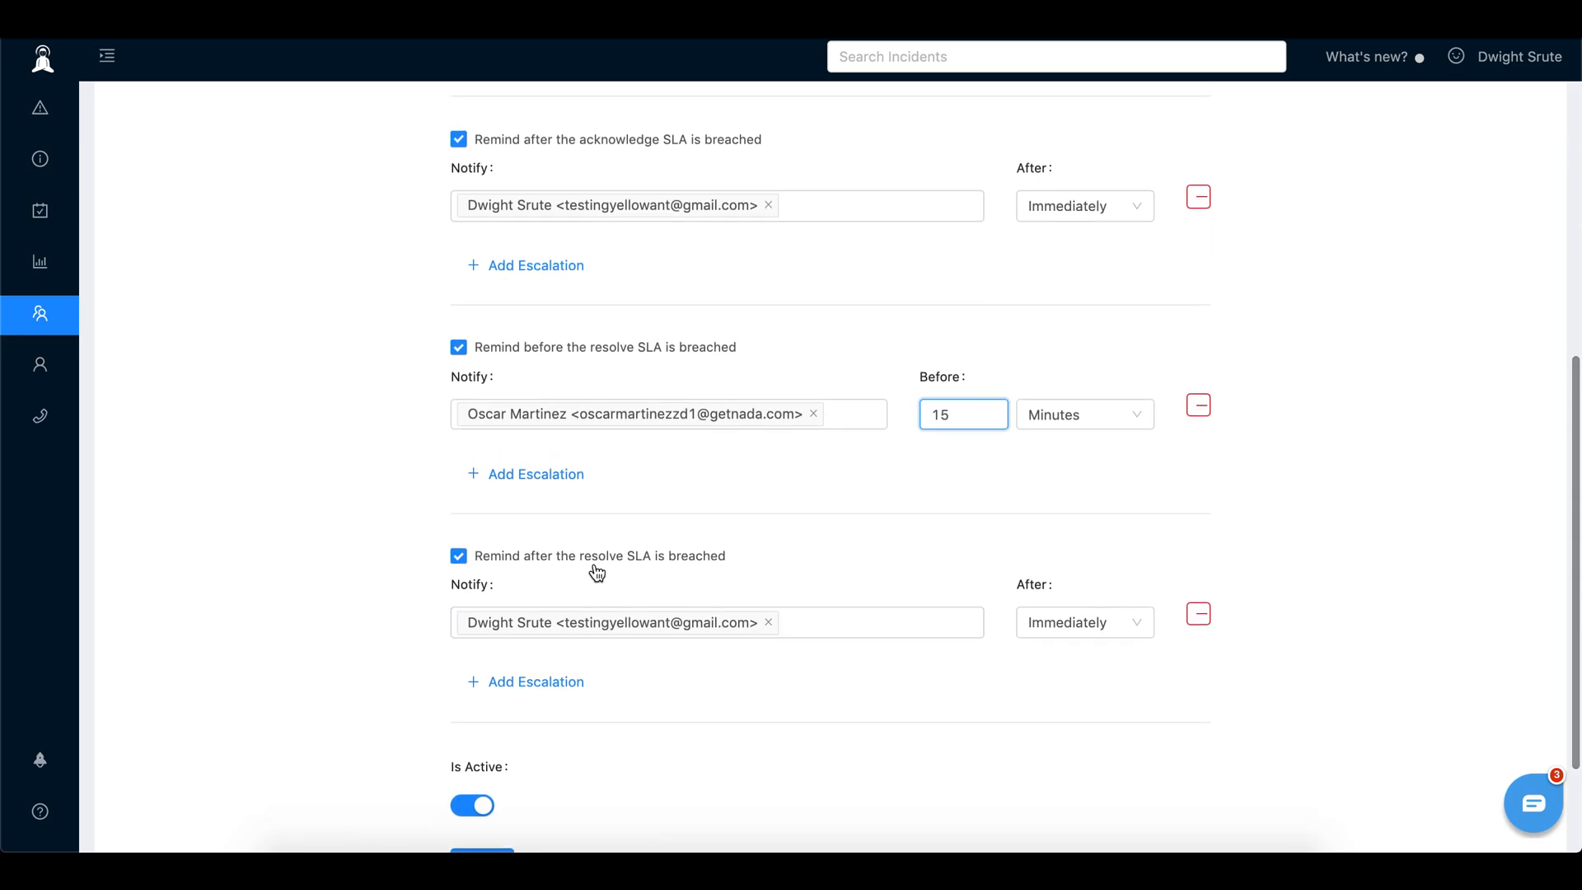
{"action": "scroll", "coordinate": [629, 565], "scroll_direction": "up", "scroll_amount": 15}
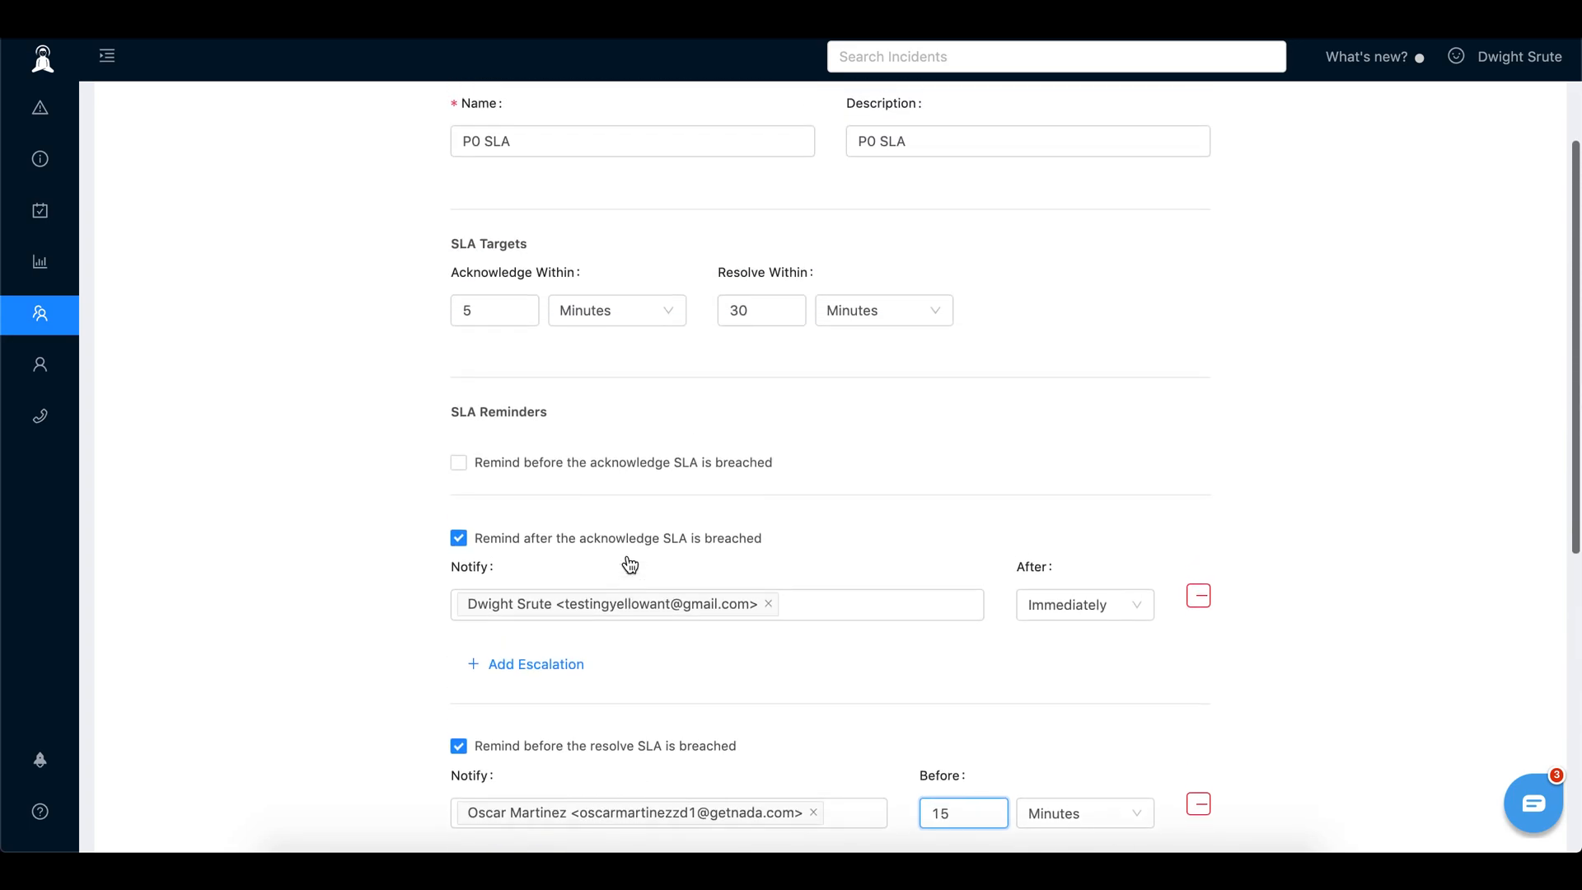
{"action": "left_click", "coordinate": [498, 418]}
{"action": "key", "text": "BackSpace"}
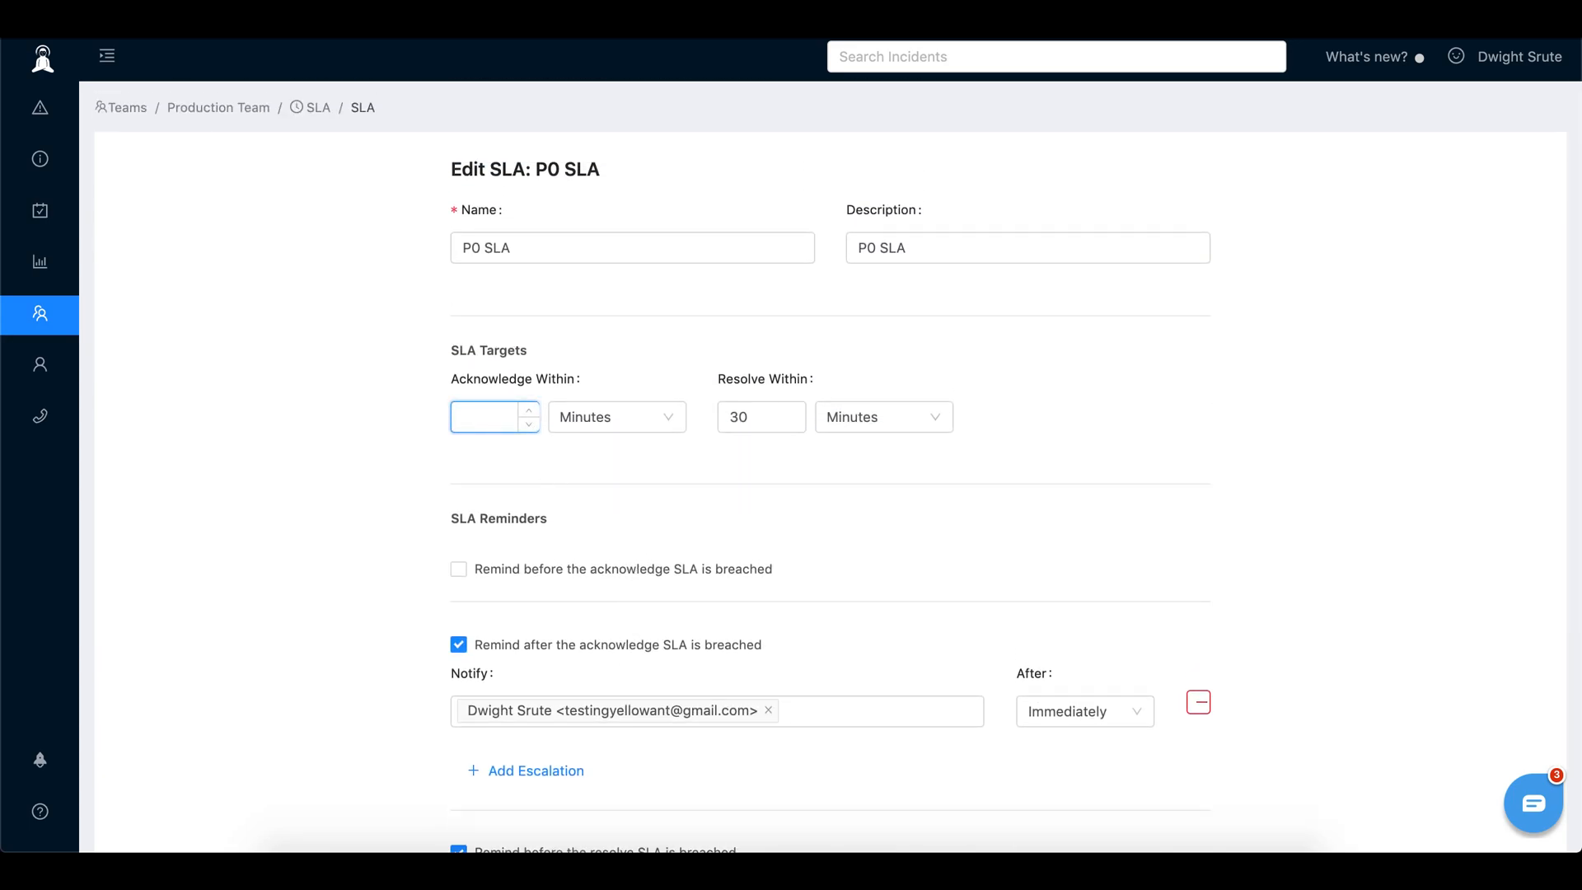
{"action": "type", "text": "1"}
{"action": "type", "text": "1"}
Step: Add a second team member to the notification after the acknowledge SLA is breached, and save the policy
{"action": "scroll", "coordinate": [1316, 441], "scroll_direction": "down", "scroll_amount": 1}
{"action": "scroll", "coordinate": [1313, 438], "scroll_direction": "down", "scroll_amount": 7}
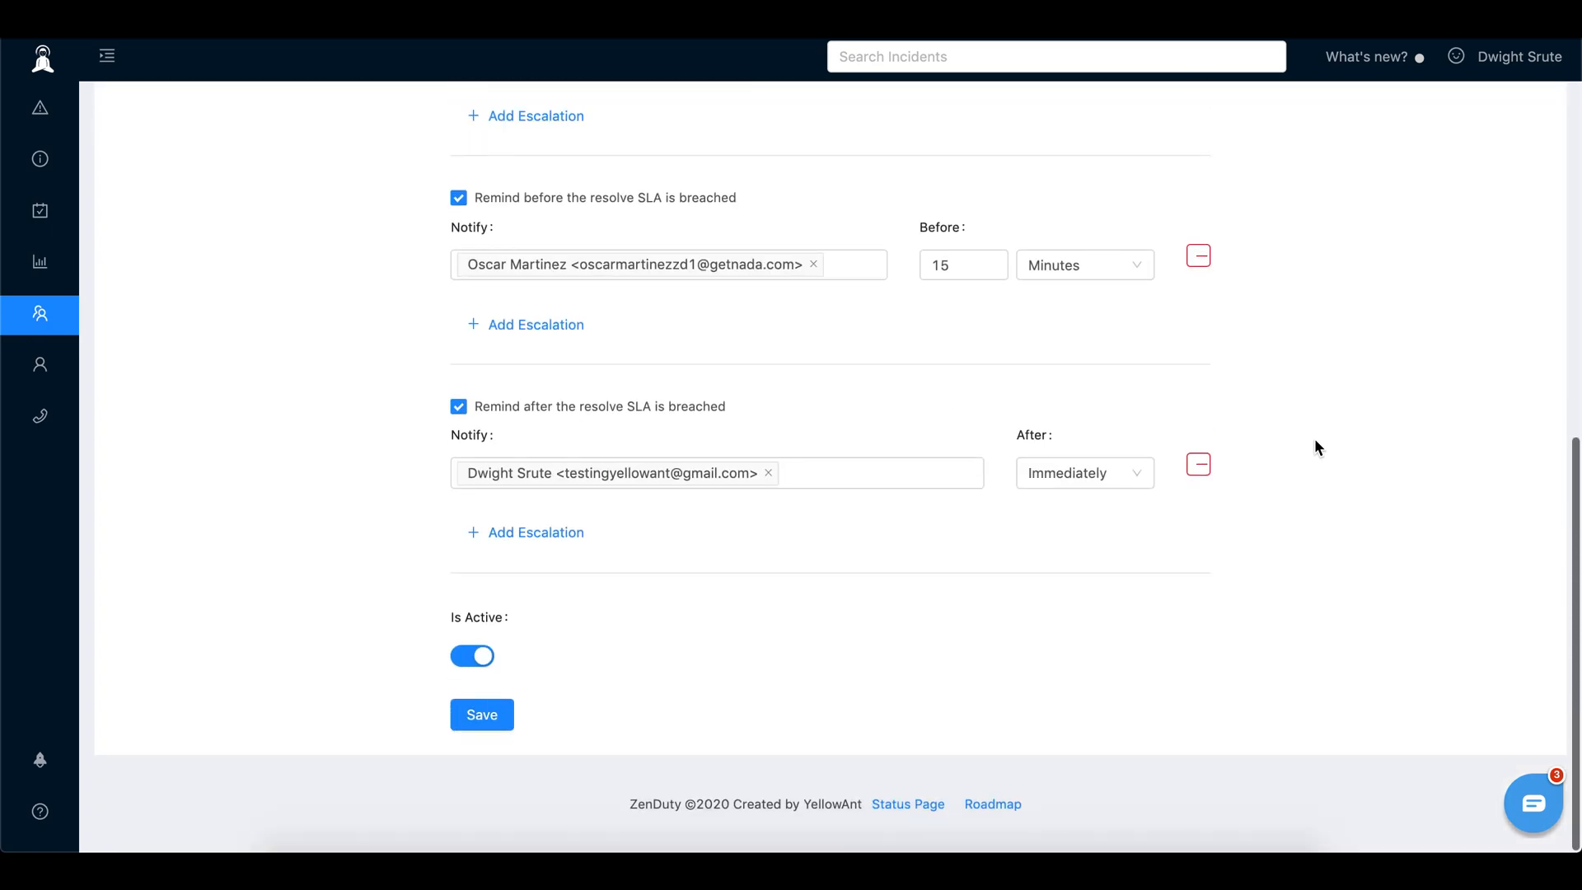
{"action": "scroll", "coordinate": [1312, 438], "scroll_direction": "up", "scroll_amount": 5}
{"action": "left_click", "coordinate": [836, 438]}
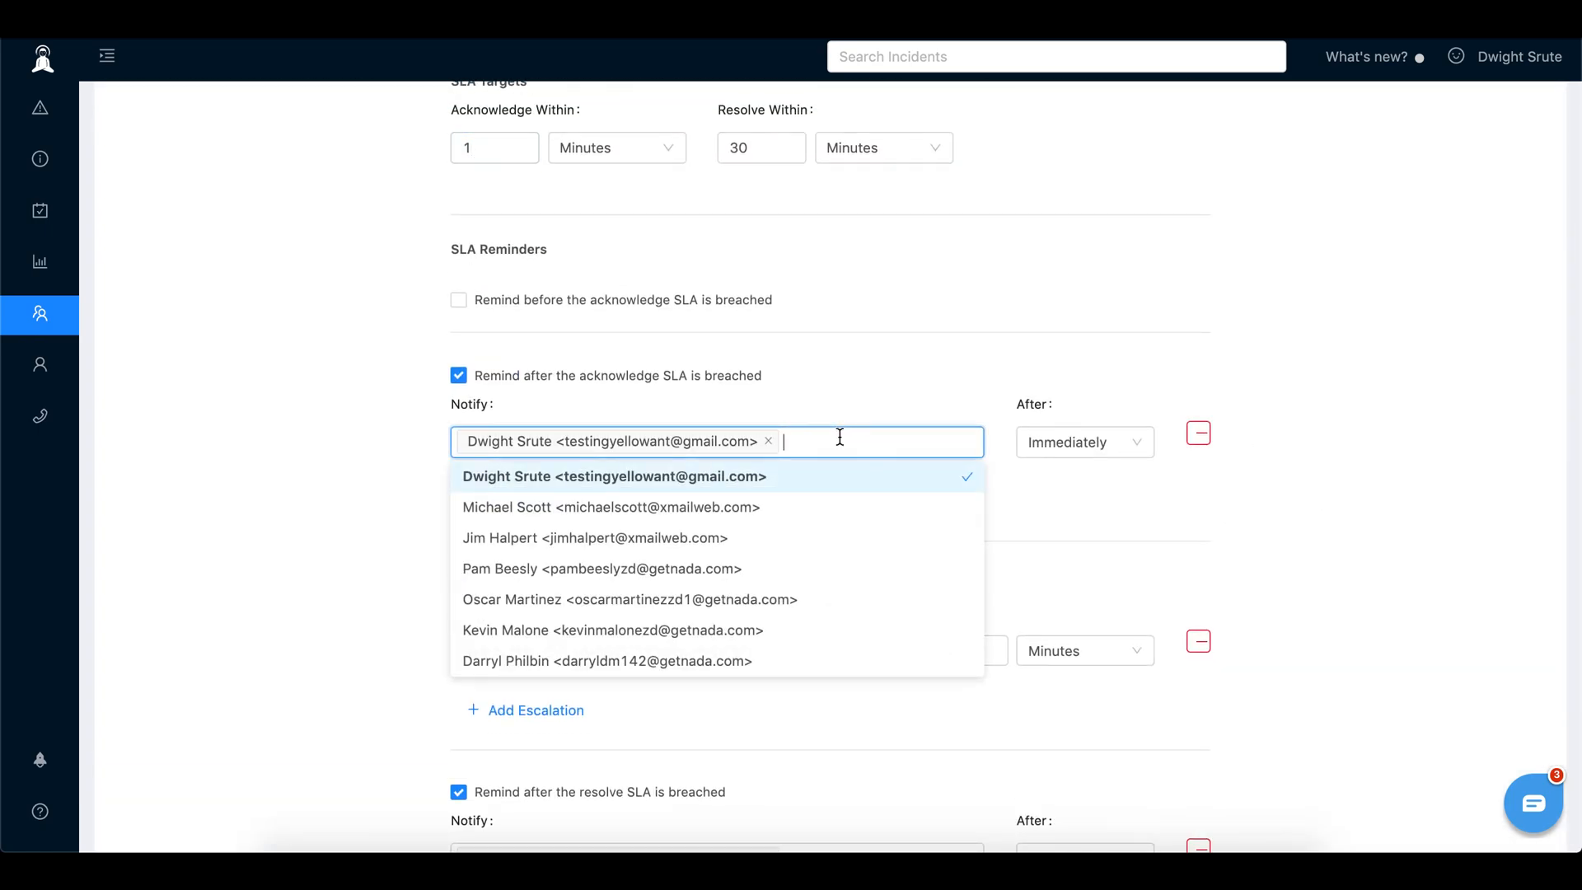
{"action": "left_click", "coordinate": [565, 511]}
{"action": "left_click", "coordinate": [1419, 467]}
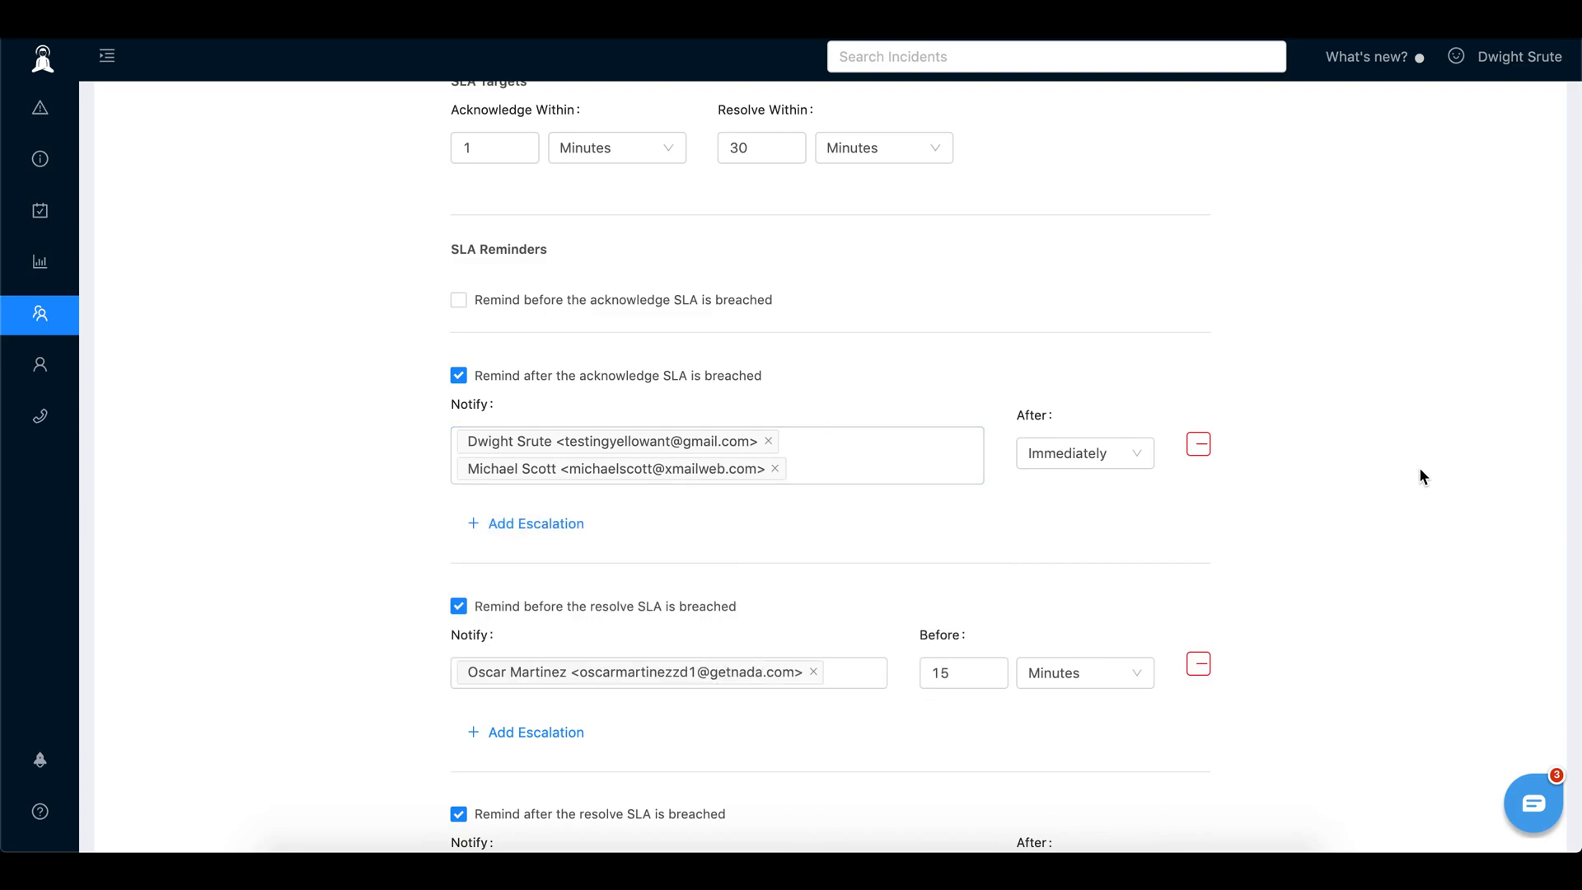
{"action": "scroll", "coordinate": [1418, 467], "scroll_direction": "down", "scroll_amount": 5}
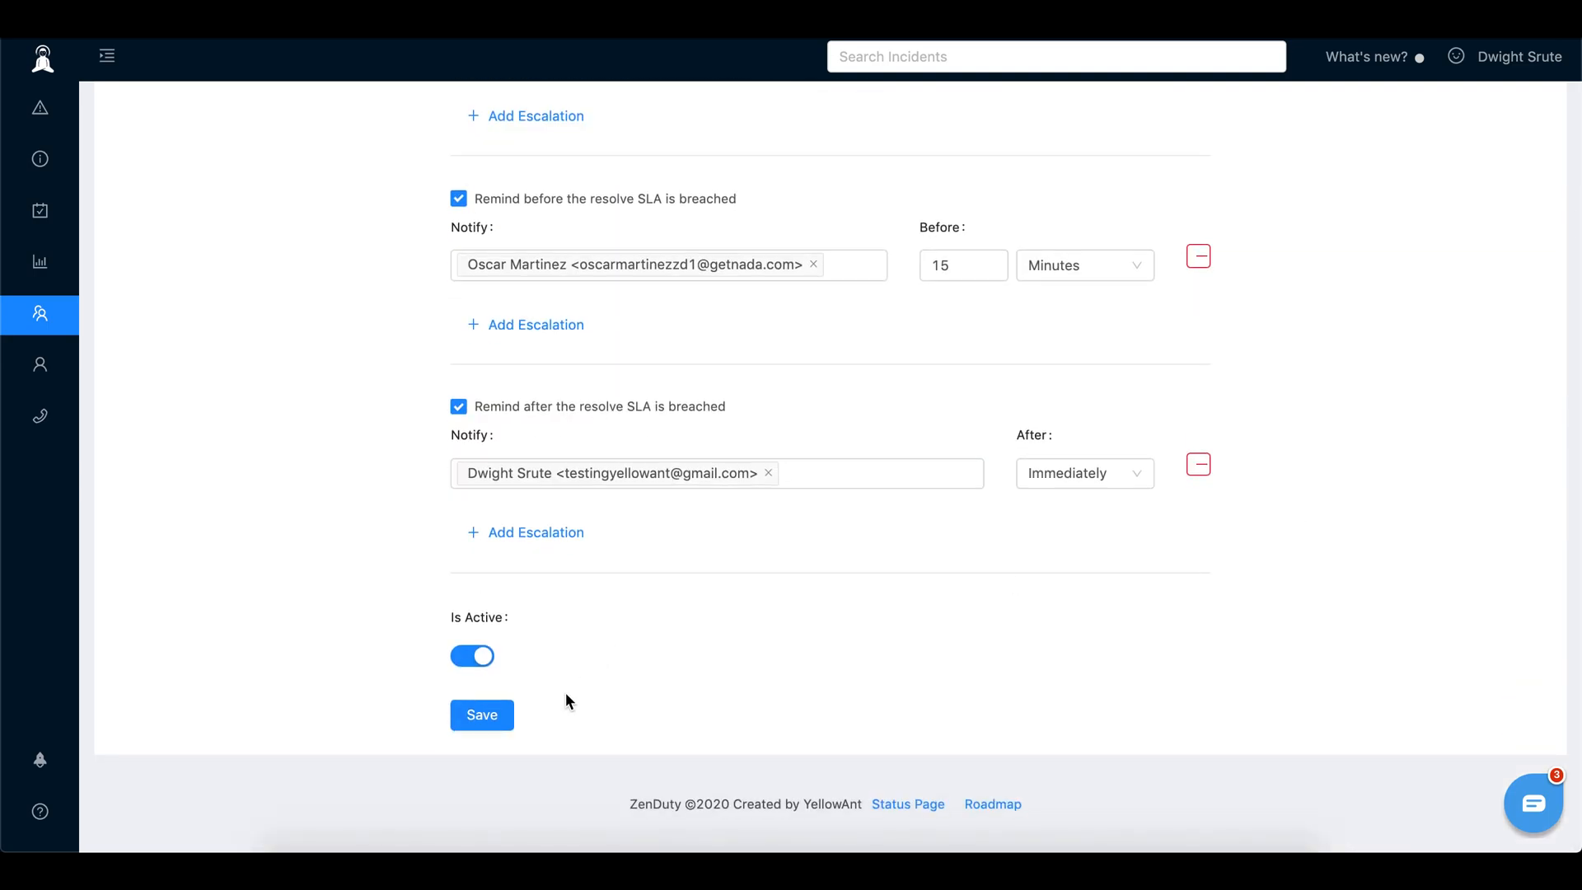
{"action": "left_click", "coordinate": [471, 720]}
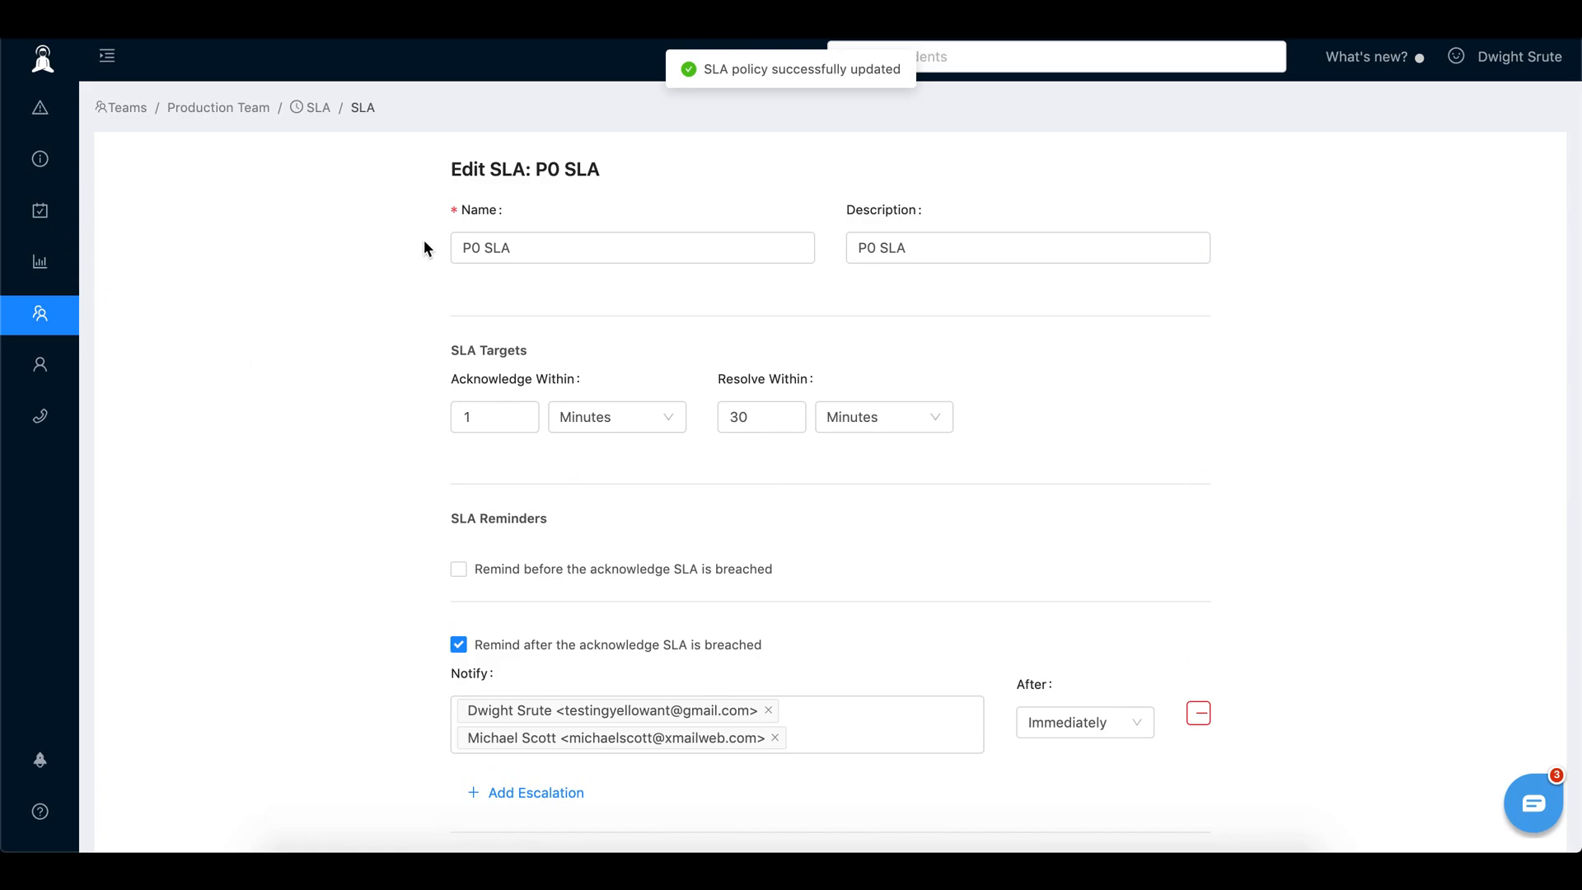
Step: Open the settings of the Production Team's ZD Prod service
{"action": "left_click", "coordinate": [312, 105]}
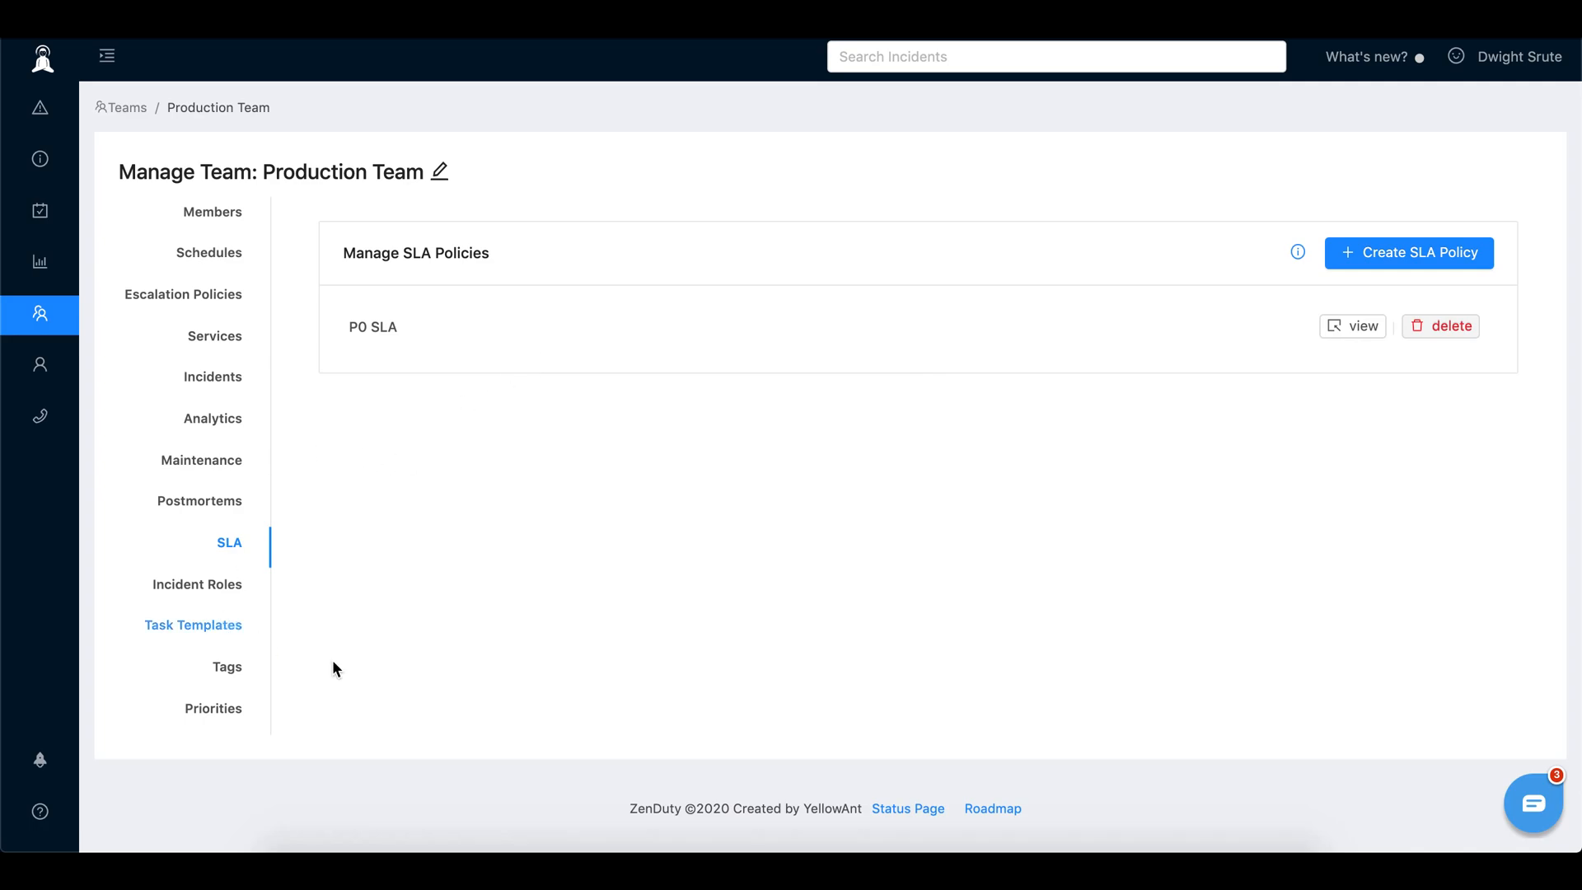
{"action": "left_click", "coordinate": [214, 338]}
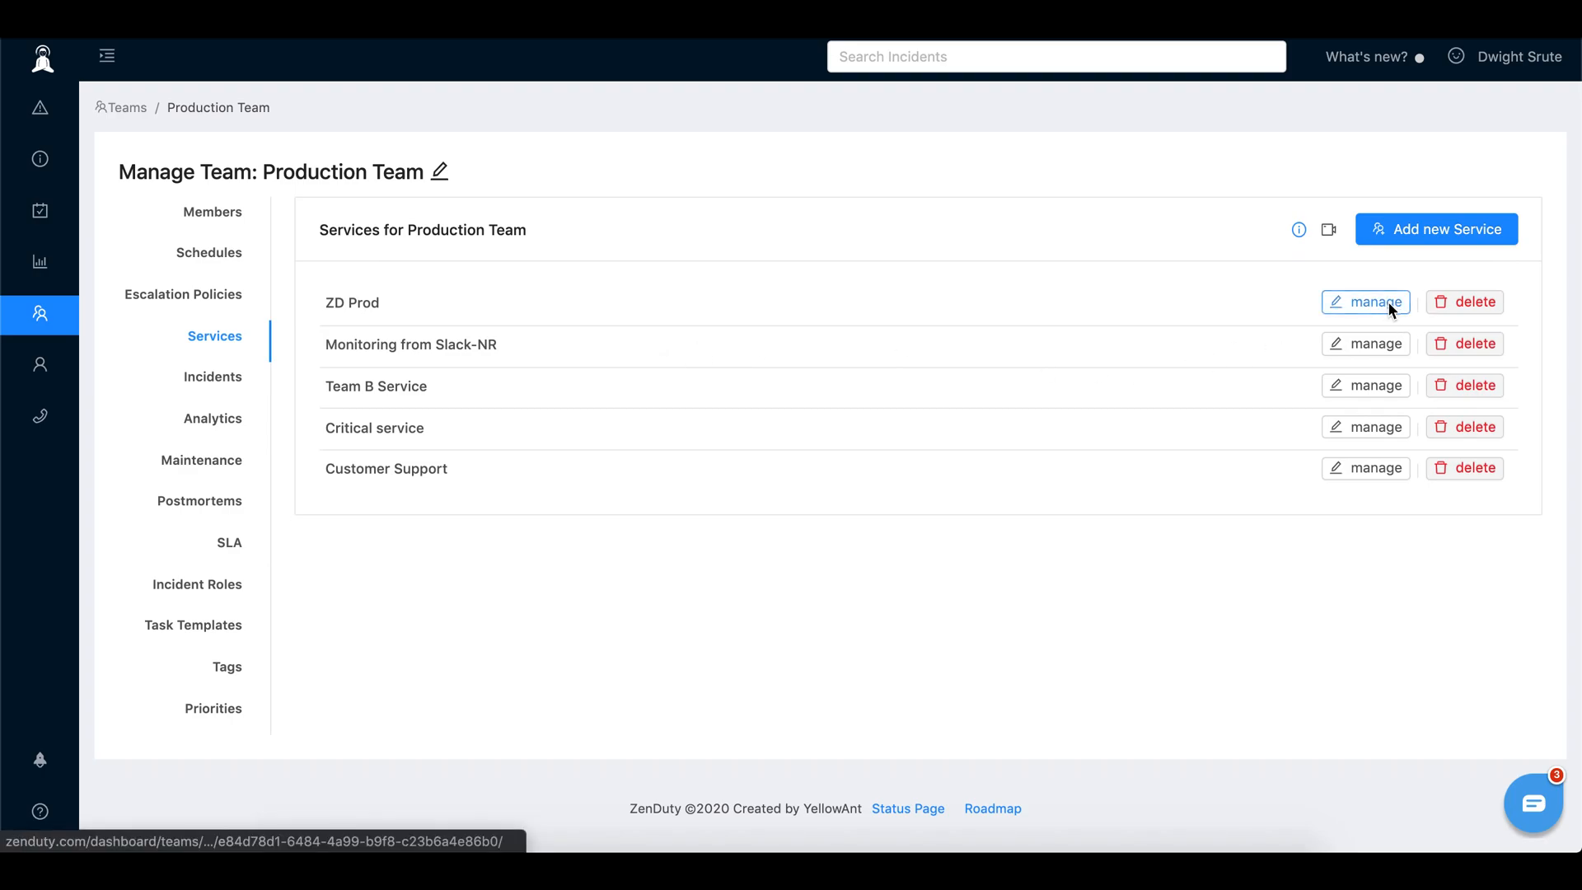
{"action": "left_click", "coordinate": [1387, 301]}
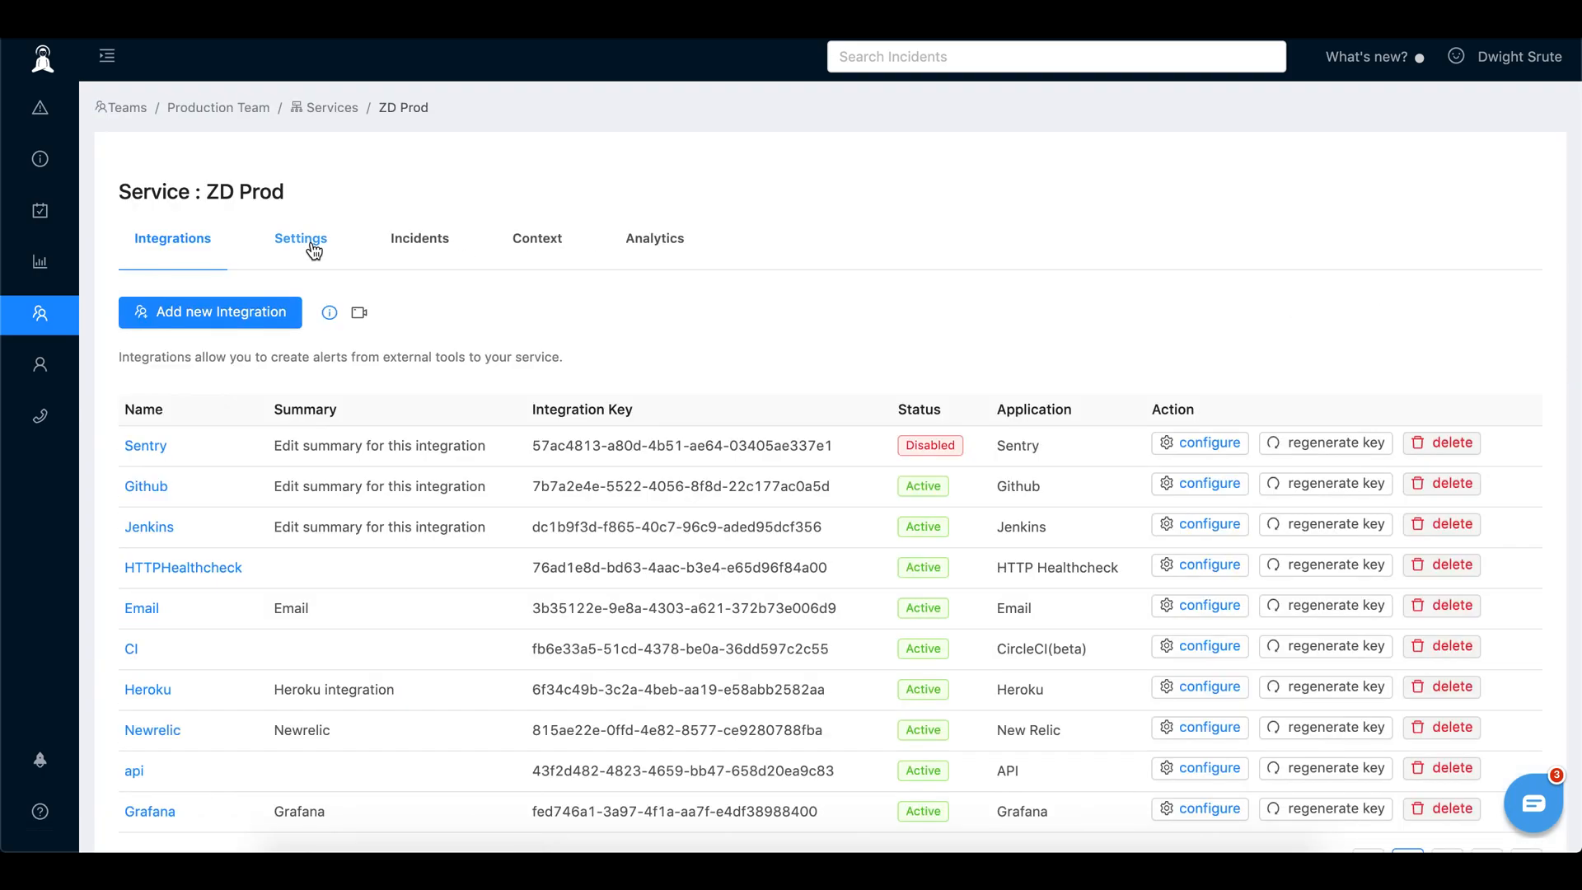
{"action": "left_click", "coordinate": [311, 245]}
{"action": "scroll", "coordinate": [437, 442], "scroll_direction": "down", "scroll_amount": 1}
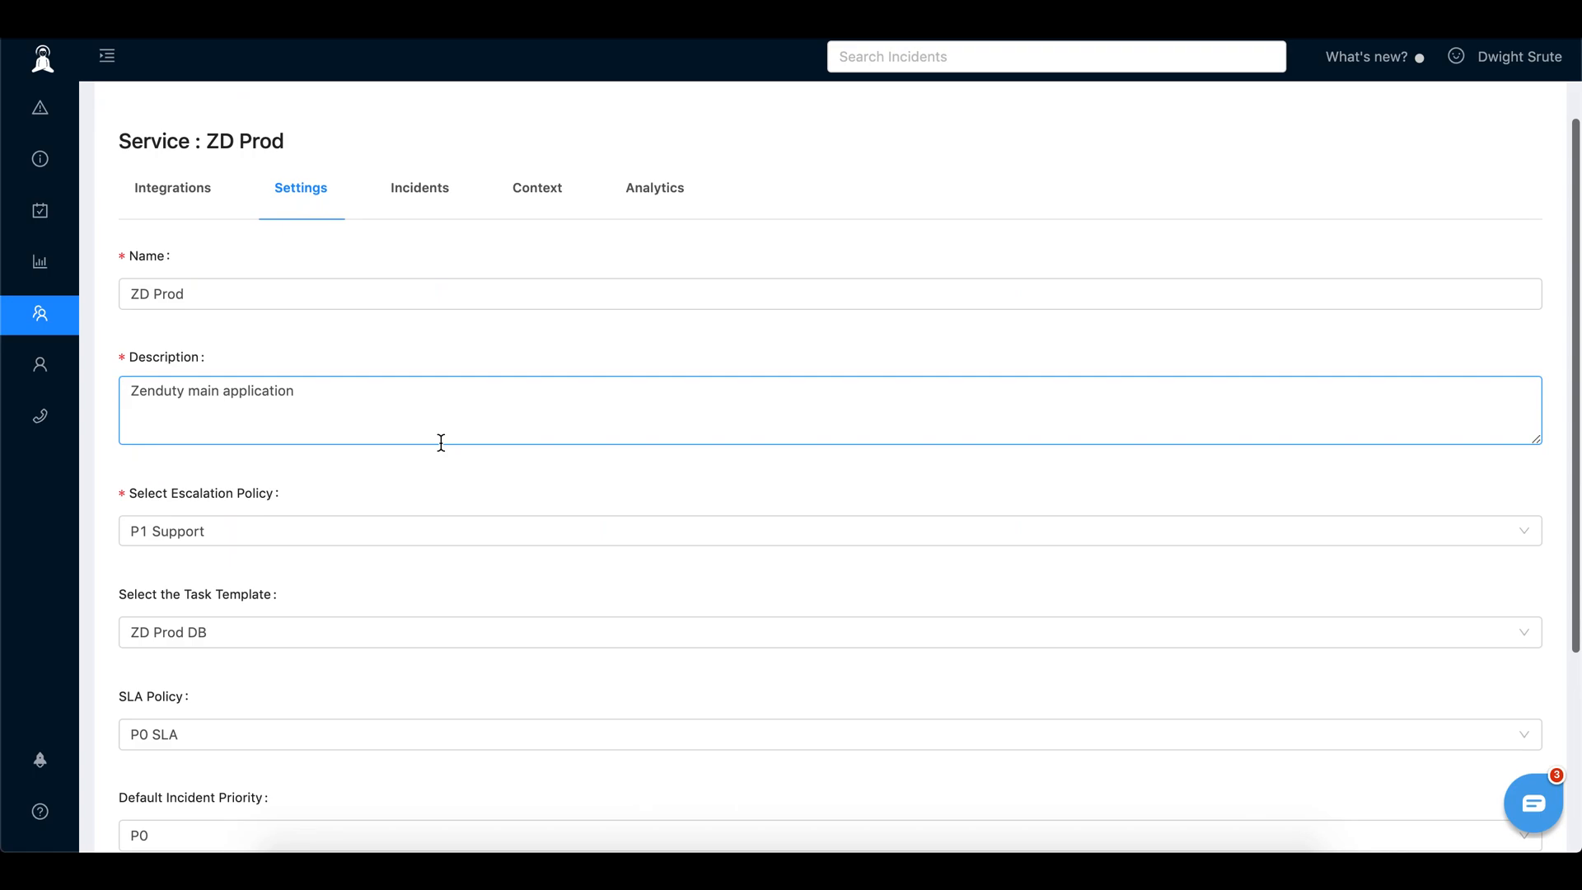
Step: Select P0 SLA as the SLA policy of the ZD Prod service
{"action": "scroll", "coordinate": [301, 288], "scroll_direction": "up", "scroll_amount": 1}
{"action": "scroll", "coordinate": [306, 362], "scroll_direction": "down", "scroll_amount": 2}
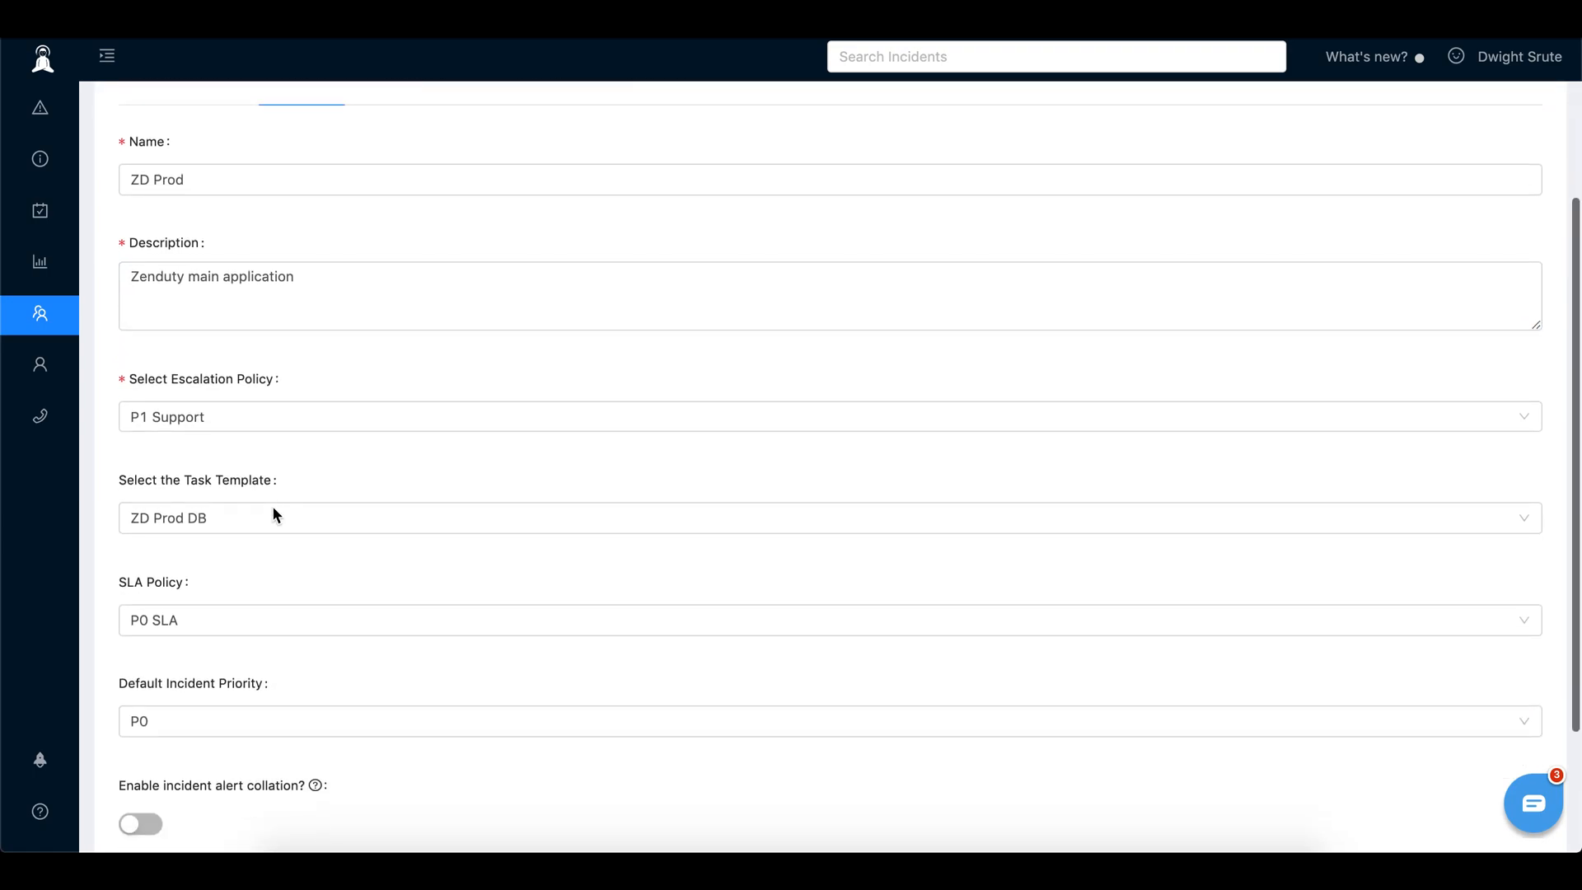
{"action": "scroll", "coordinate": [272, 516], "scroll_direction": "down", "scroll_amount": 1}
{"action": "left_click", "coordinate": [271, 522]}
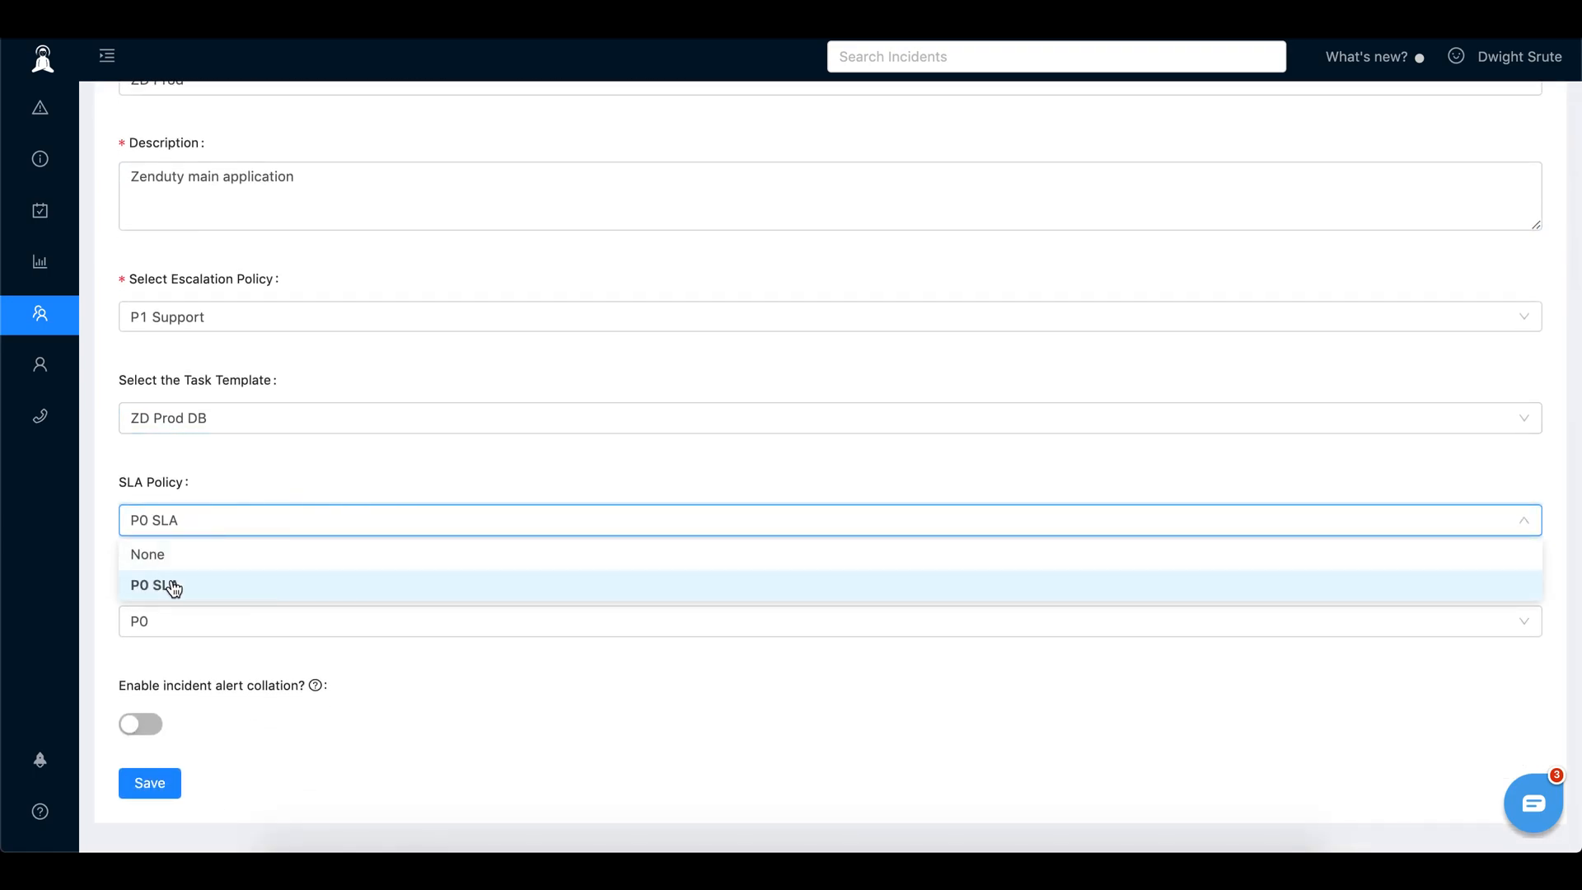
{"action": "left_click", "coordinate": [170, 587]}
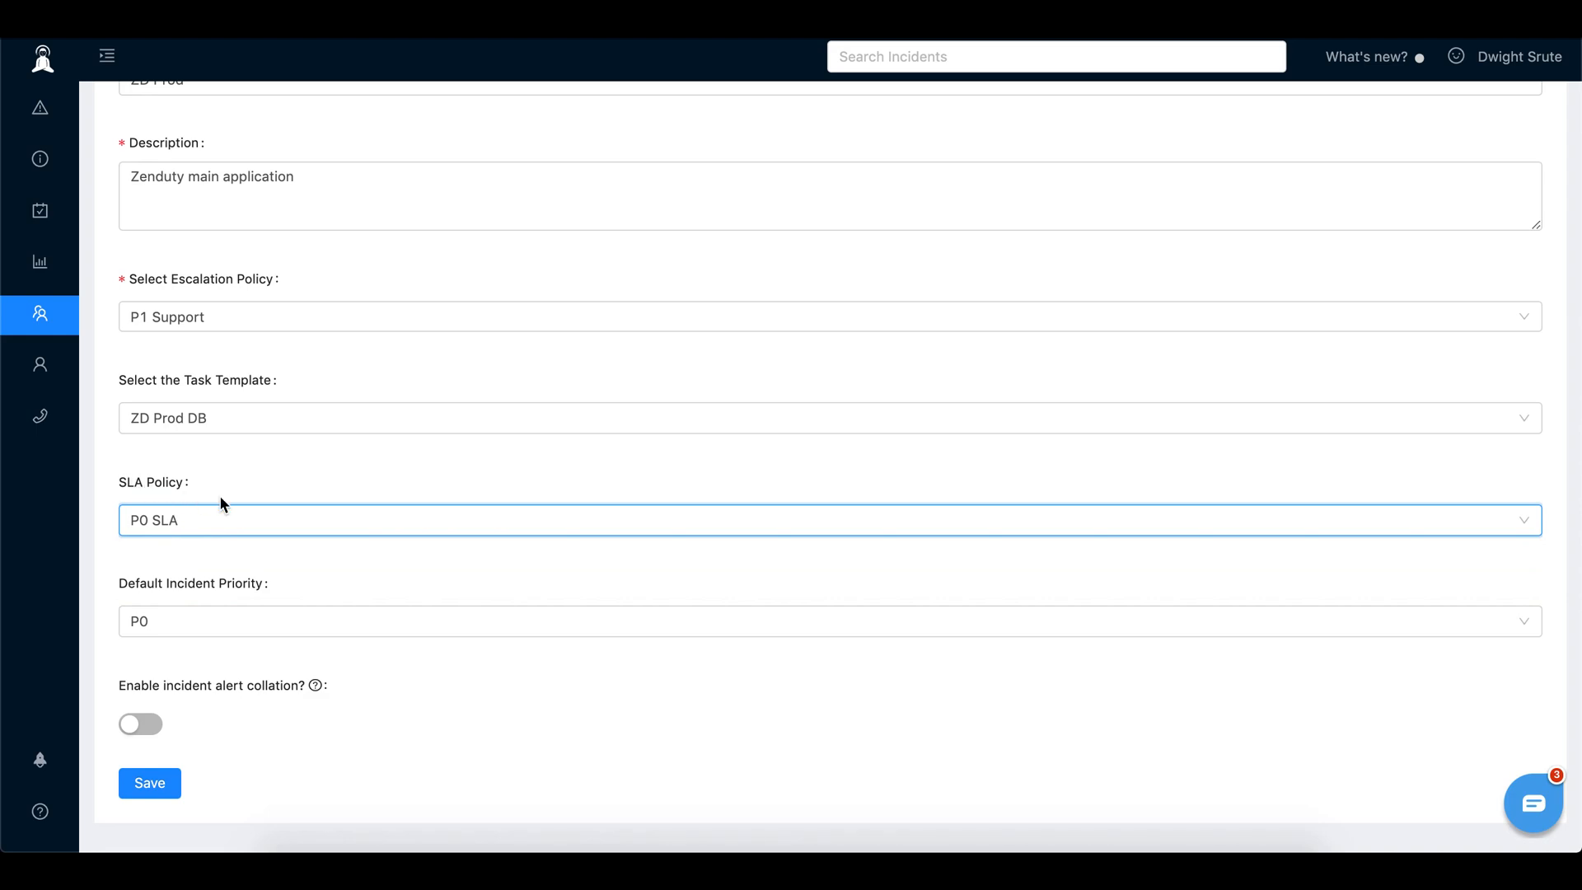
{"action": "scroll", "coordinate": [219, 495], "scroll_direction": "up", "scroll_amount": 3}
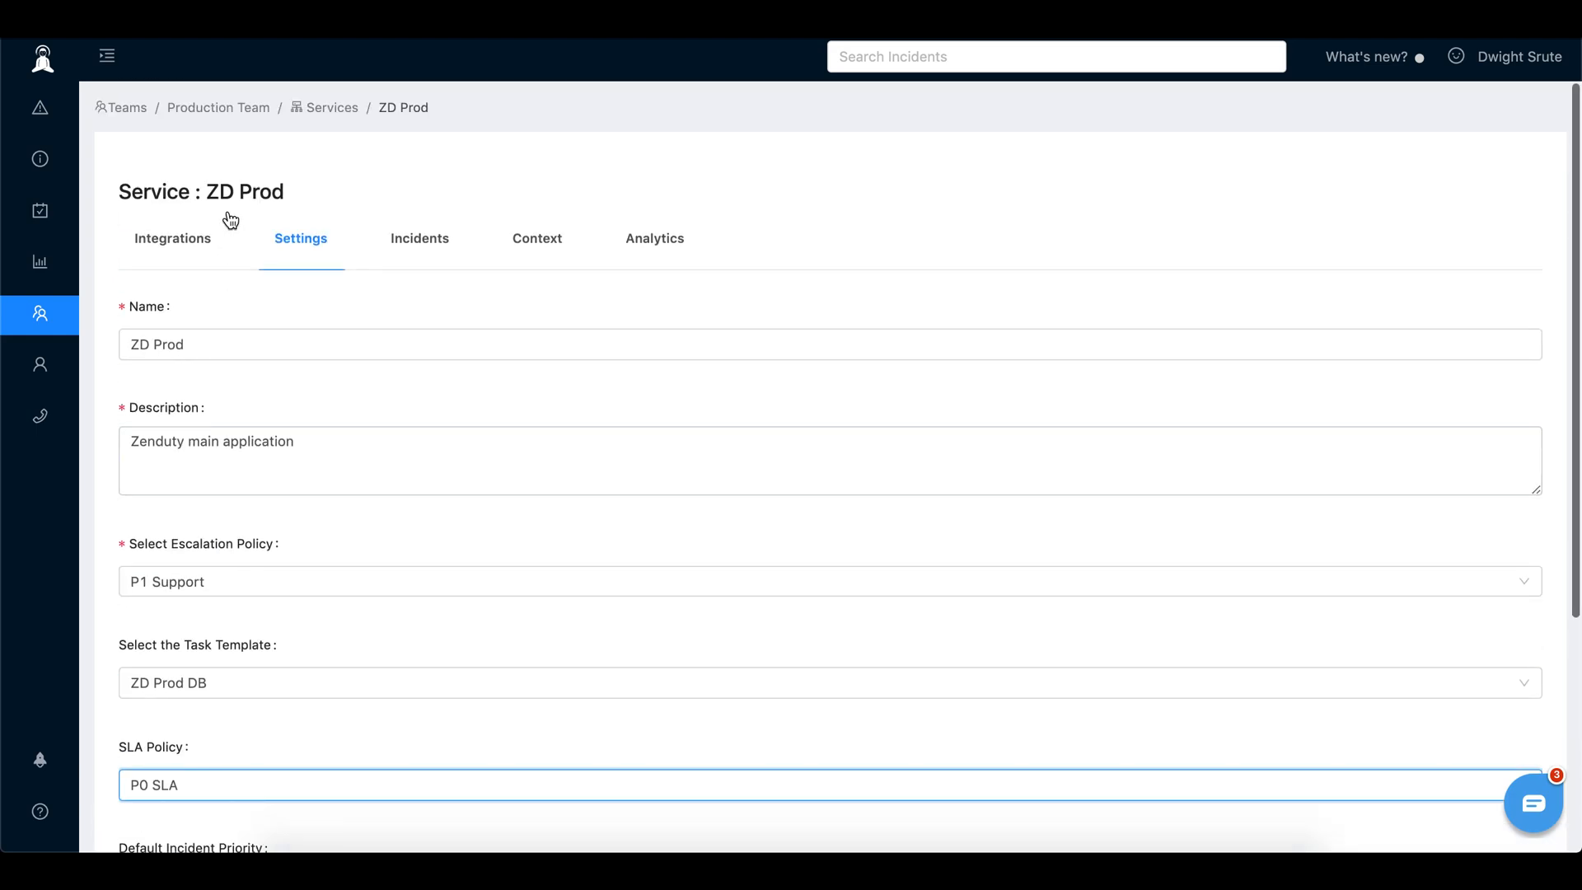
Step: Create a high-urgency incident for ZD Prod assigned to P0 Support, titled "Network connectivity issues" with the summary "Network connectivity issue"
{"action": "left_click", "coordinate": [40, 108]}
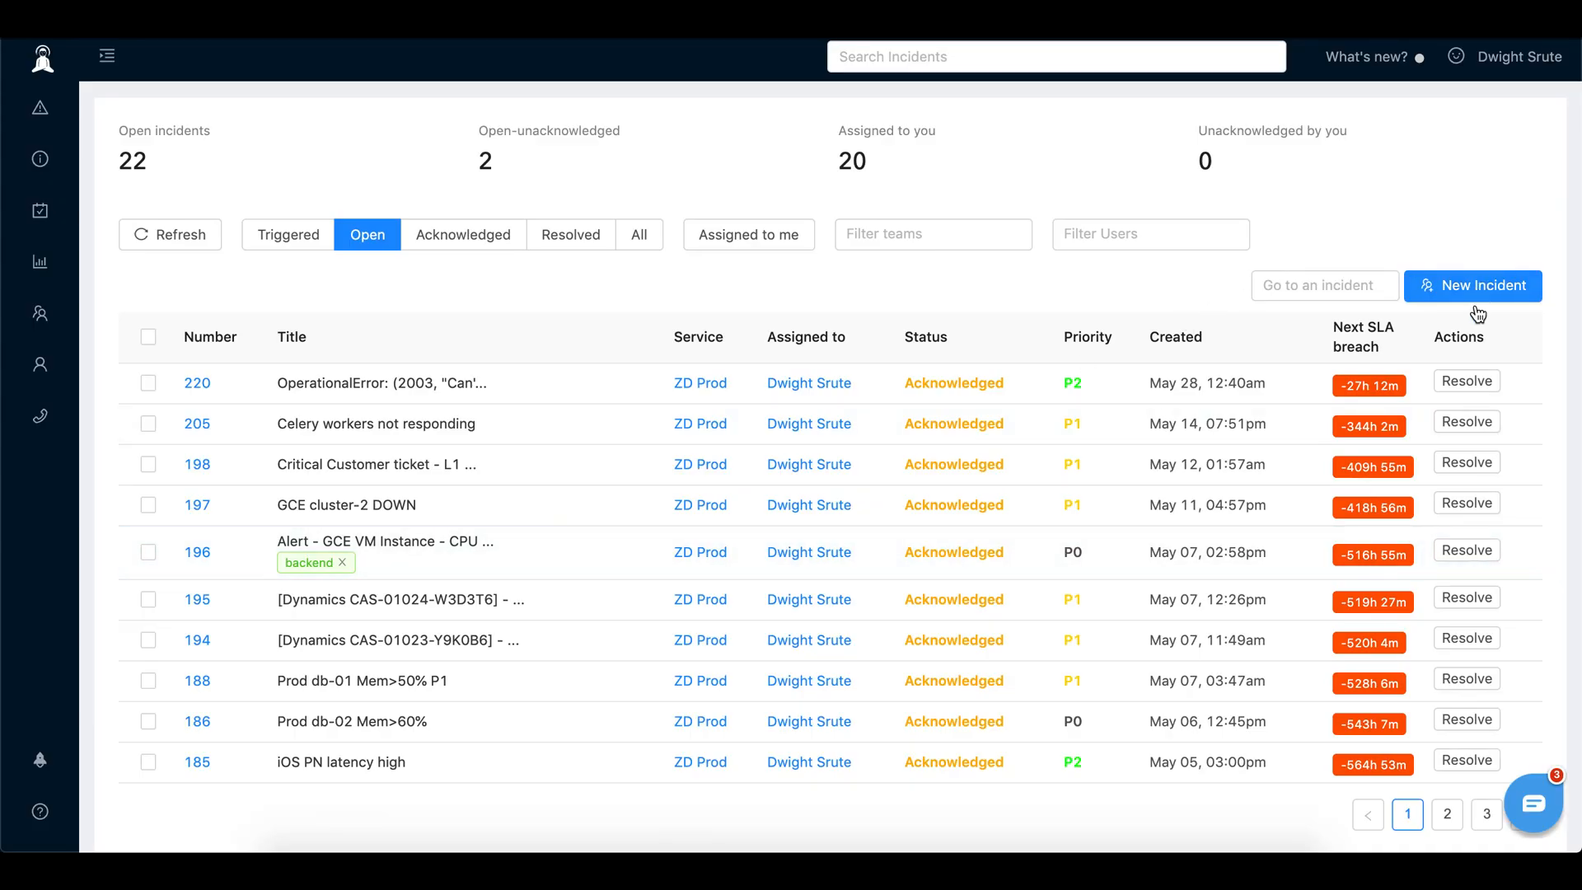
{"action": "left_click", "coordinate": [1507, 284]}
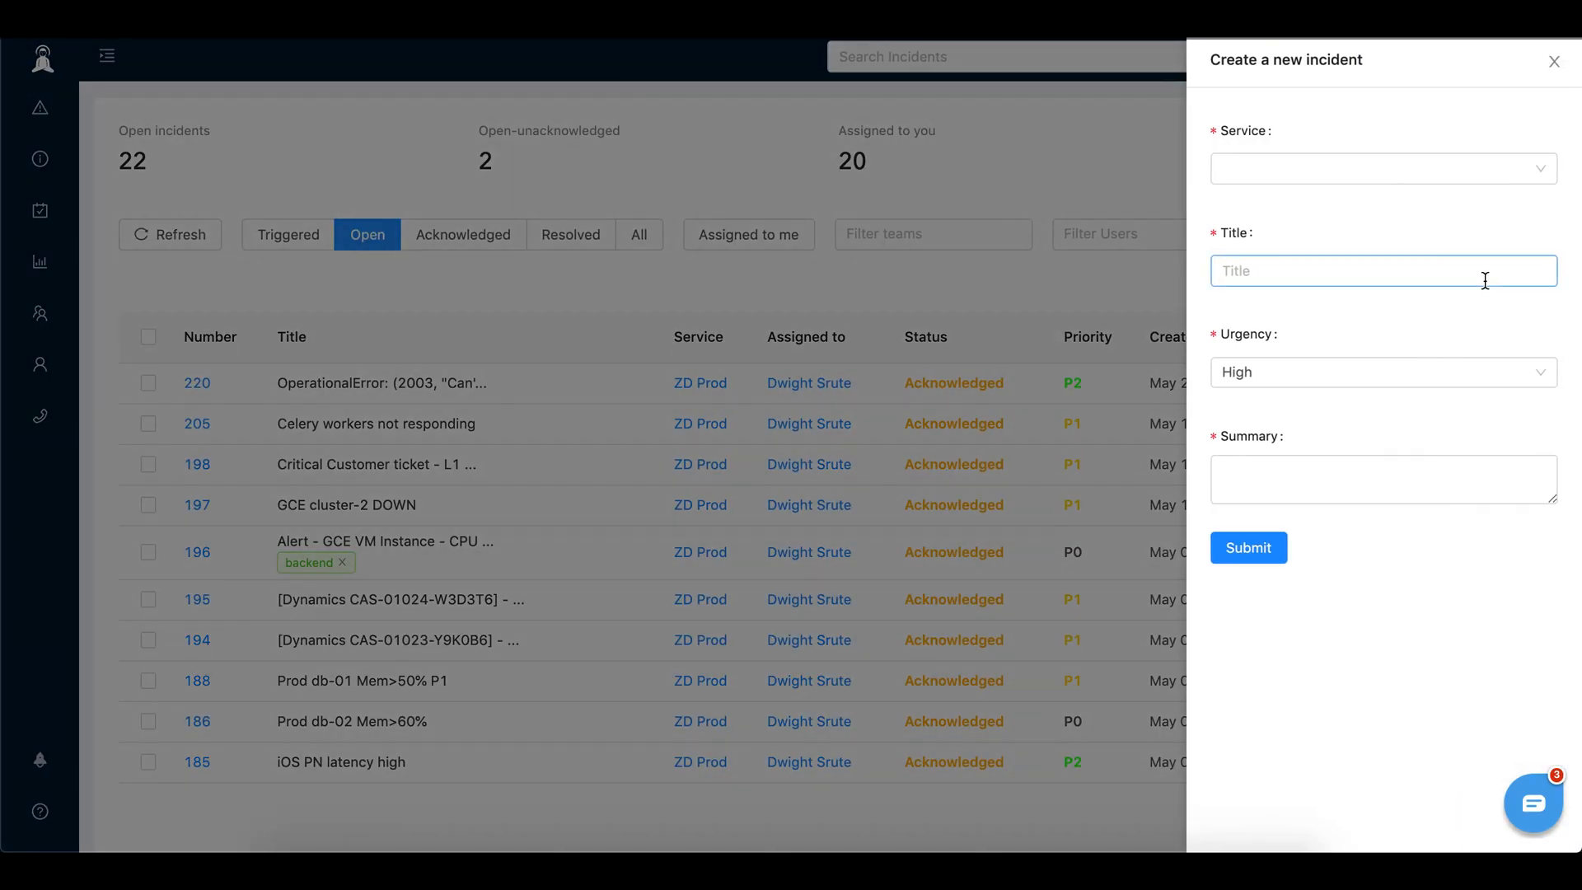
{"action": "left_click", "coordinate": [1348, 169]}
{"action": "left_click", "coordinate": [1272, 237]}
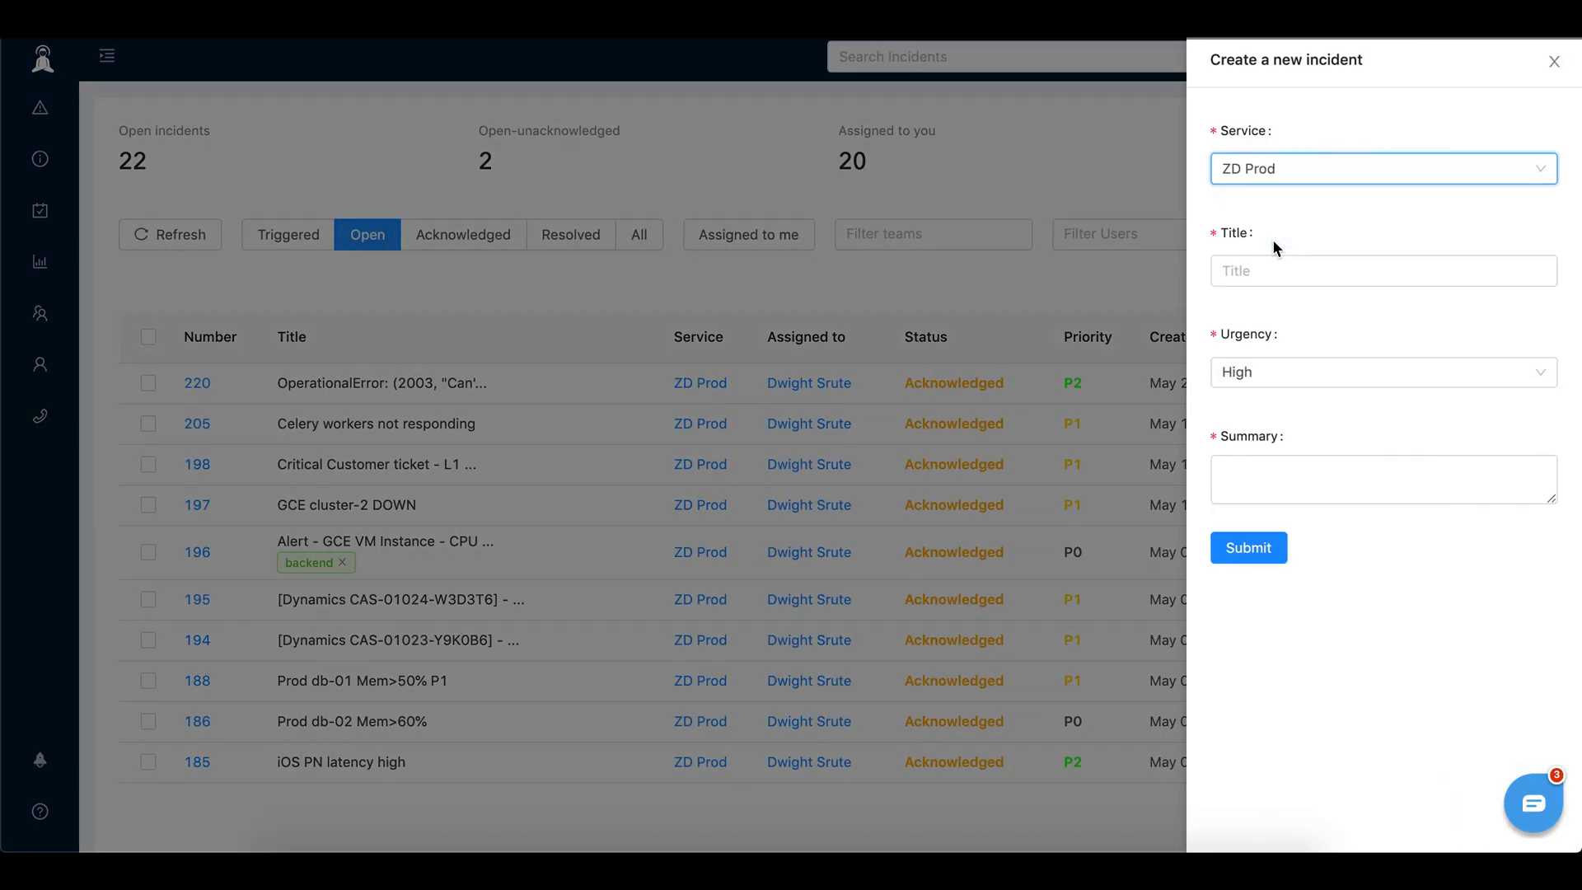
{"action": "left_click", "coordinate": [1247, 280]}
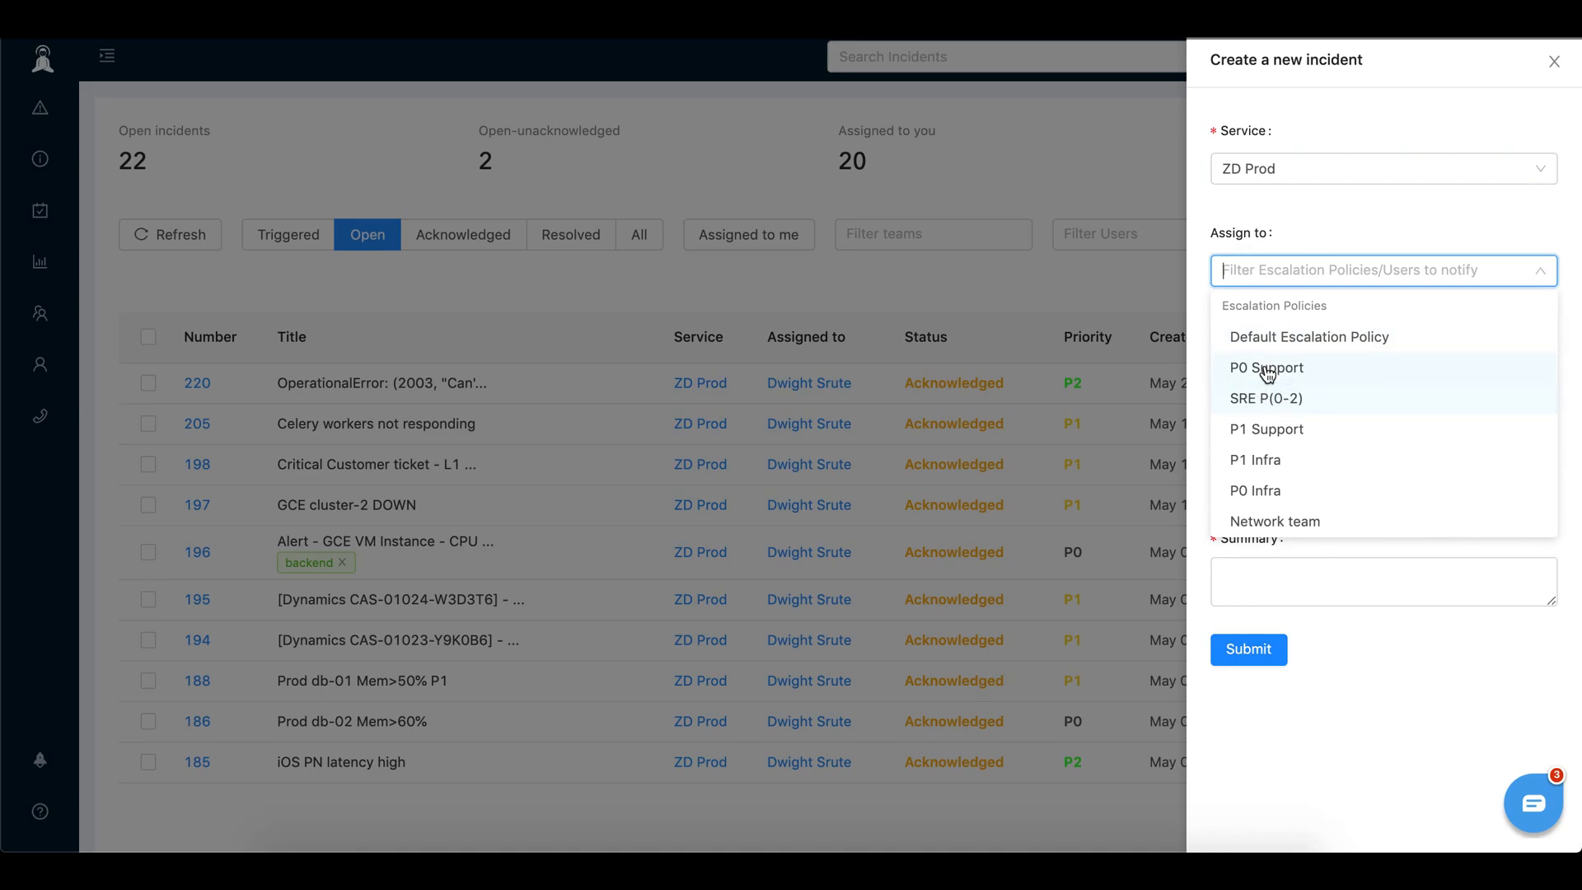
{"action": "left_click", "coordinate": [1271, 396]}
{"action": "left_click", "coordinate": [1273, 272]}
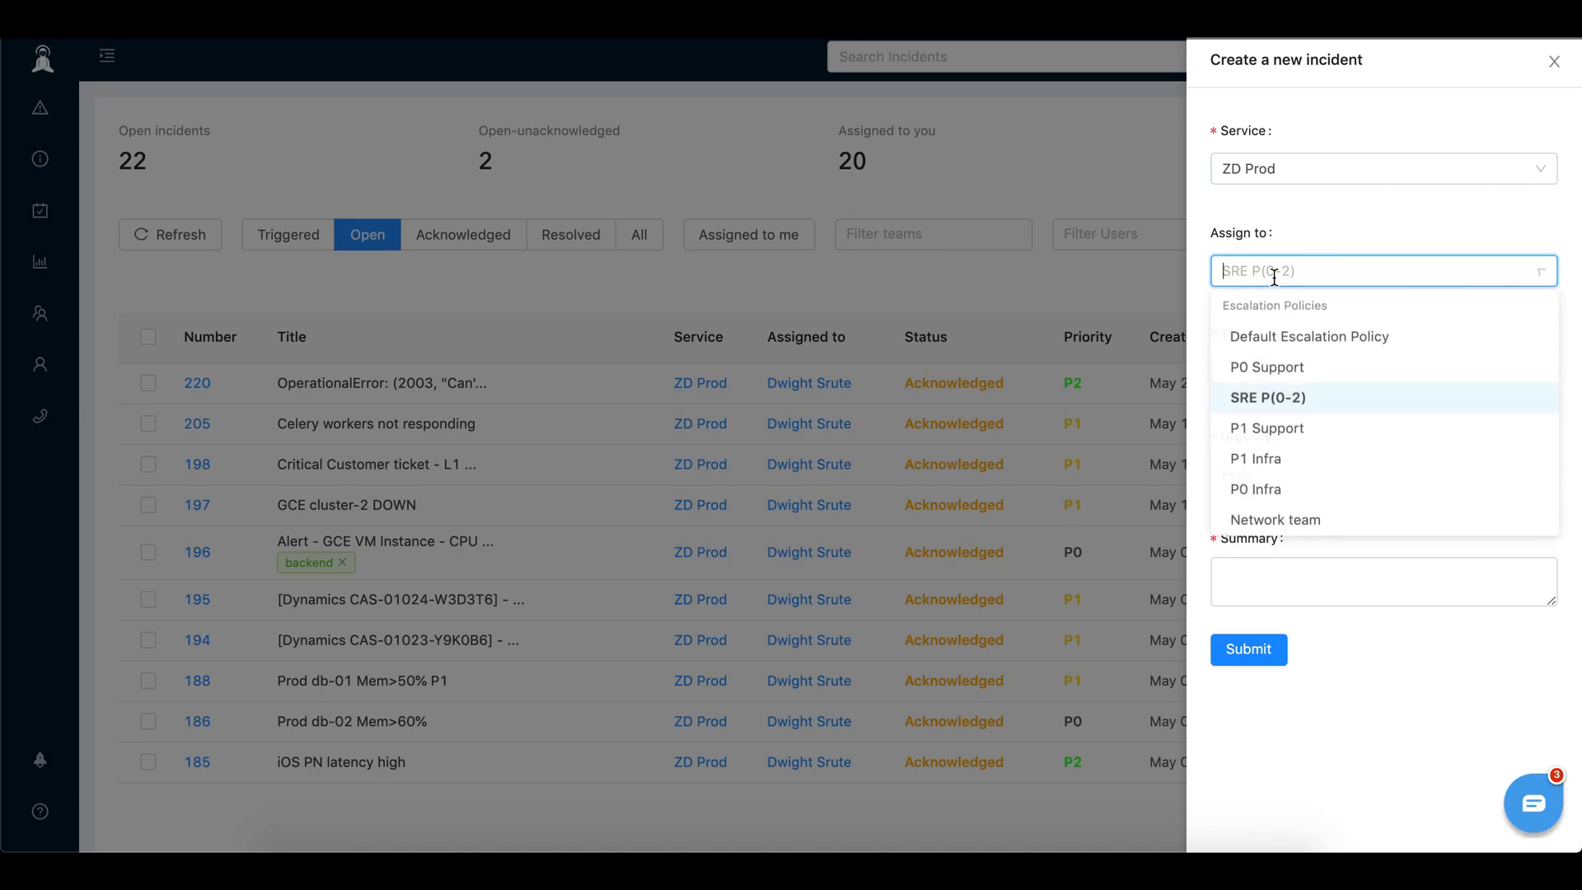
{"action": "left_click", "coordinate": [1257, 365]}
{"action": "left_click", "coordinate": [1276, 372]}
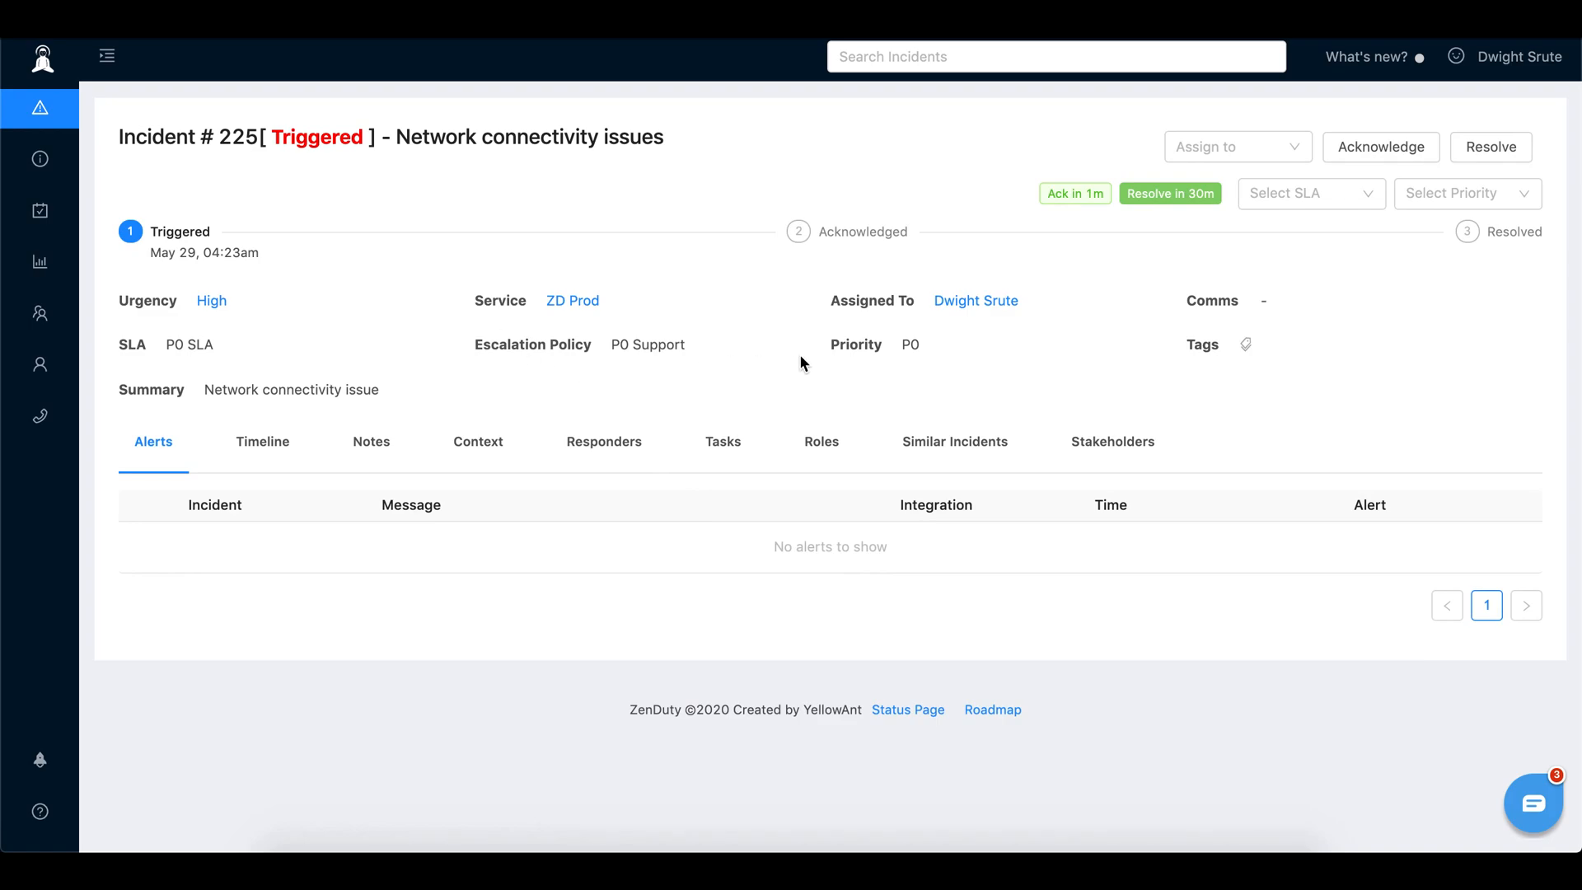
Step: Examine the new incident's priority and SLA policy, and its next SLA breach in the incidents list
{"action": "triple_click", "coordinate": [910, 344]}
{"action": "left_click", "coordinate": [909, 343]}
{"action": "left_click_drag", "start_coordinate": [166, 344], "coordinate": [223, 344]}
{"action": "left_click", "coordinate": [223, 344]}
{"action": "left_click", "coordinate": [47, 111]}
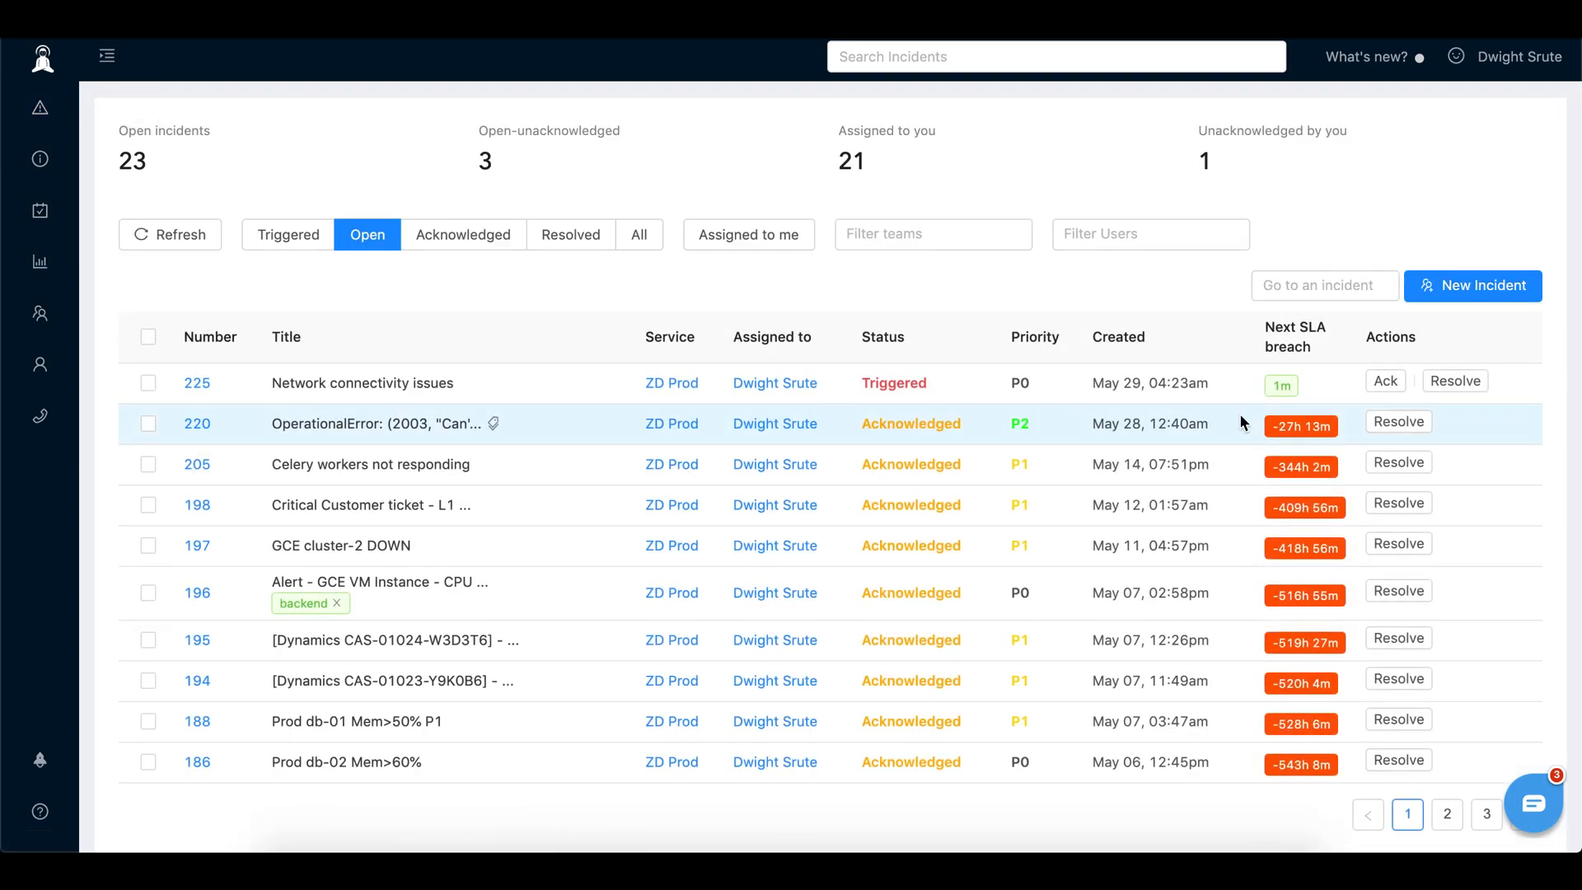
{"action": "mouse_move", "coordinate": [1288, 384]}
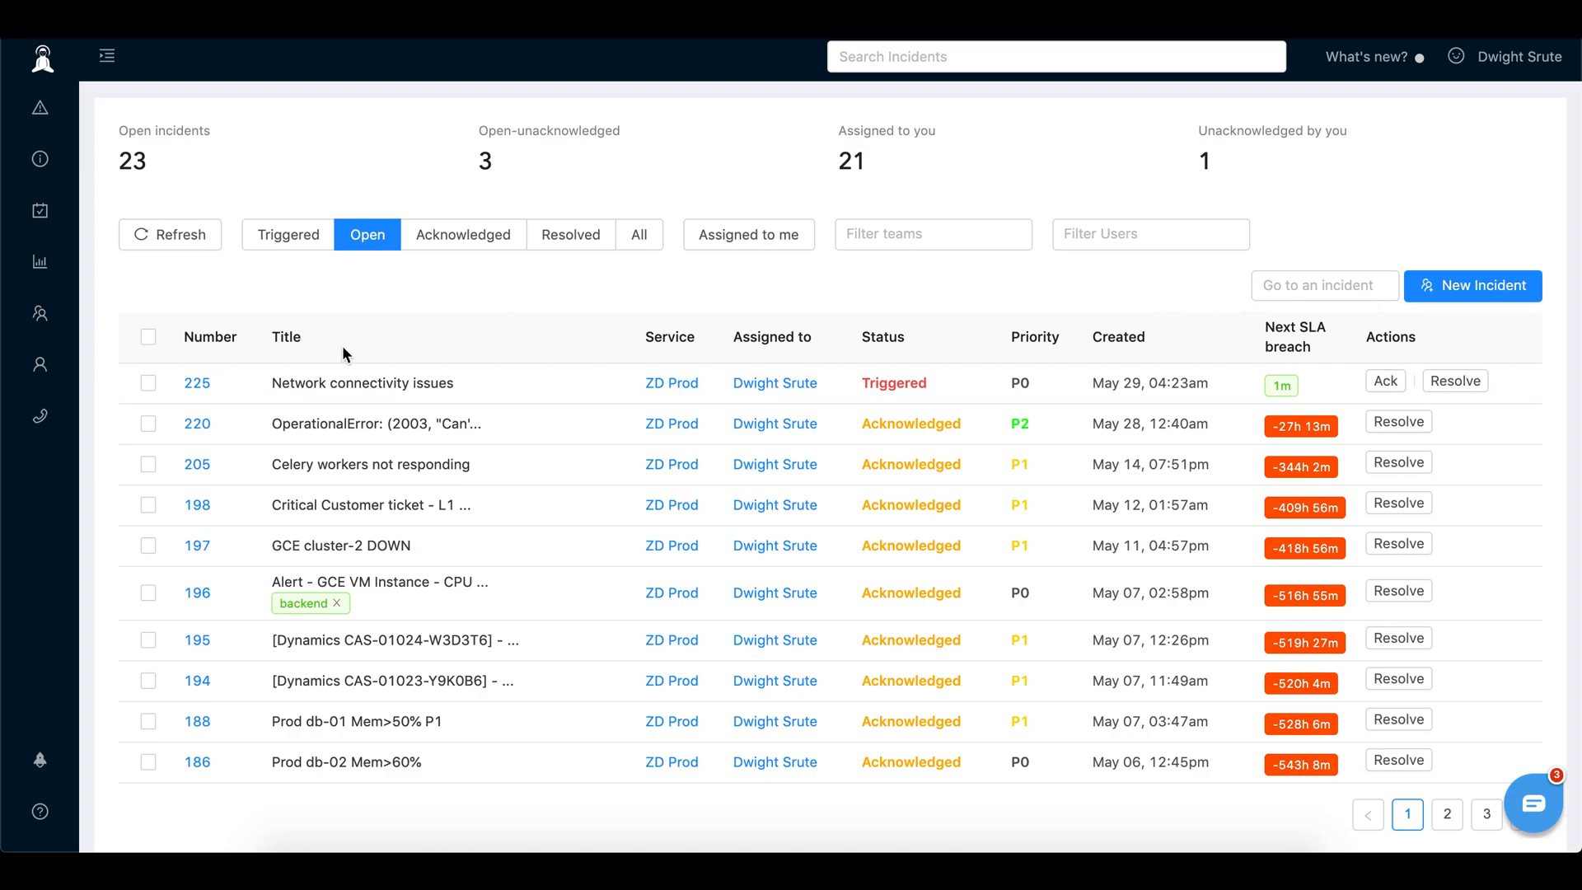
Step: Open the Network connectivity issues incident and examine its escalation policy and timeline
{"action": "left_click", "coordinate": [197, 382]}
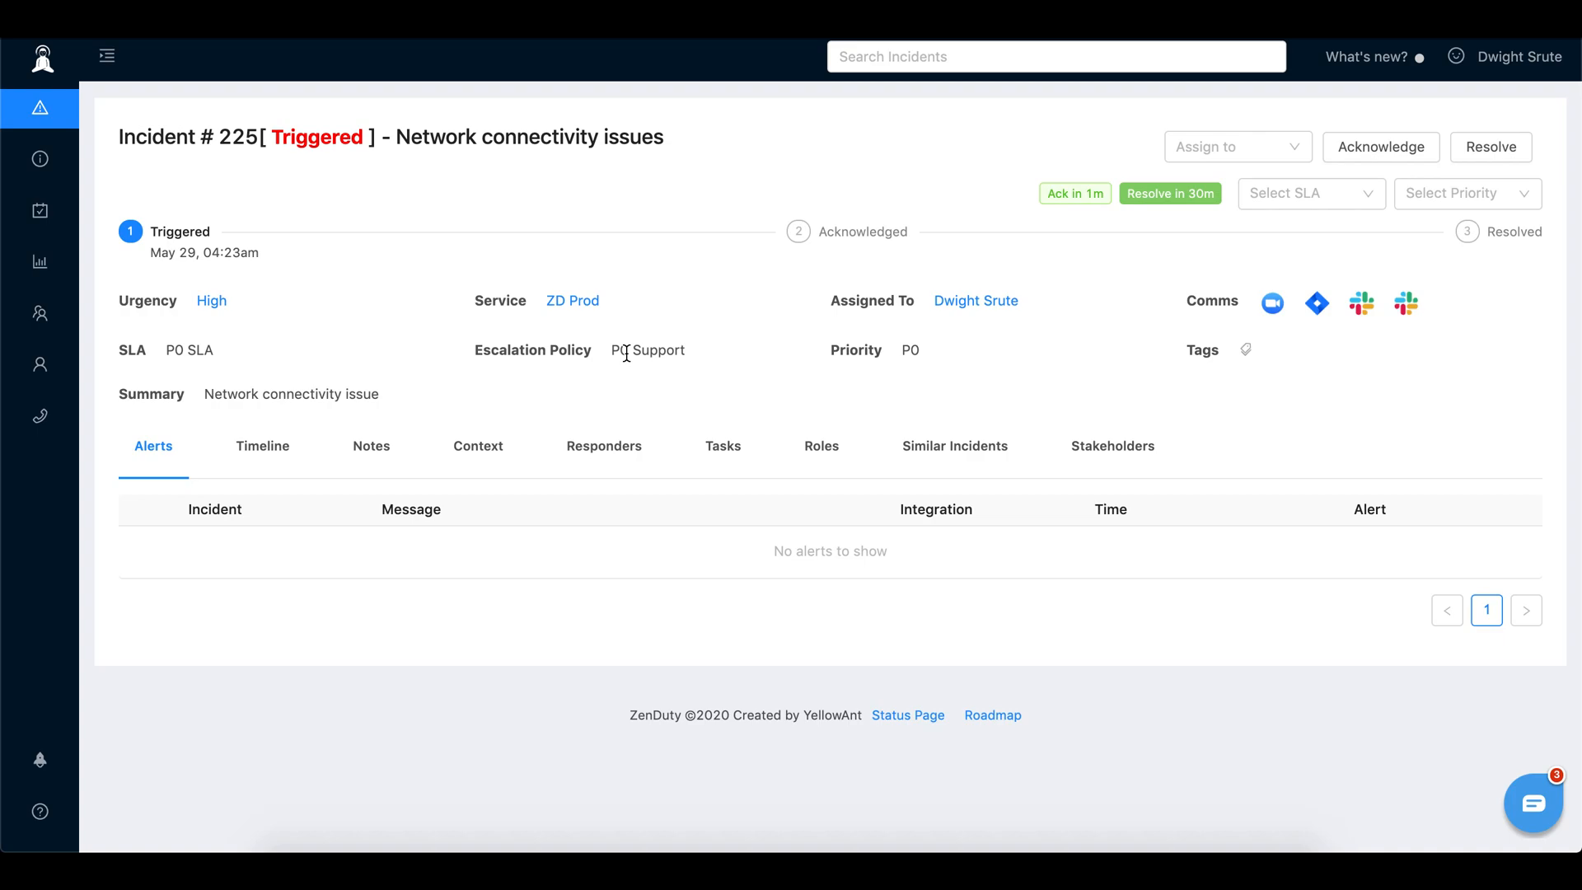
{"action": "left_click_drag", "start_coordinate": [688, 350], "coordinate": [621, 349]}
{"action": "left_click", "coordinate": [667, 300]}
{"action": "left_click", "coordinate": [254, 452]}
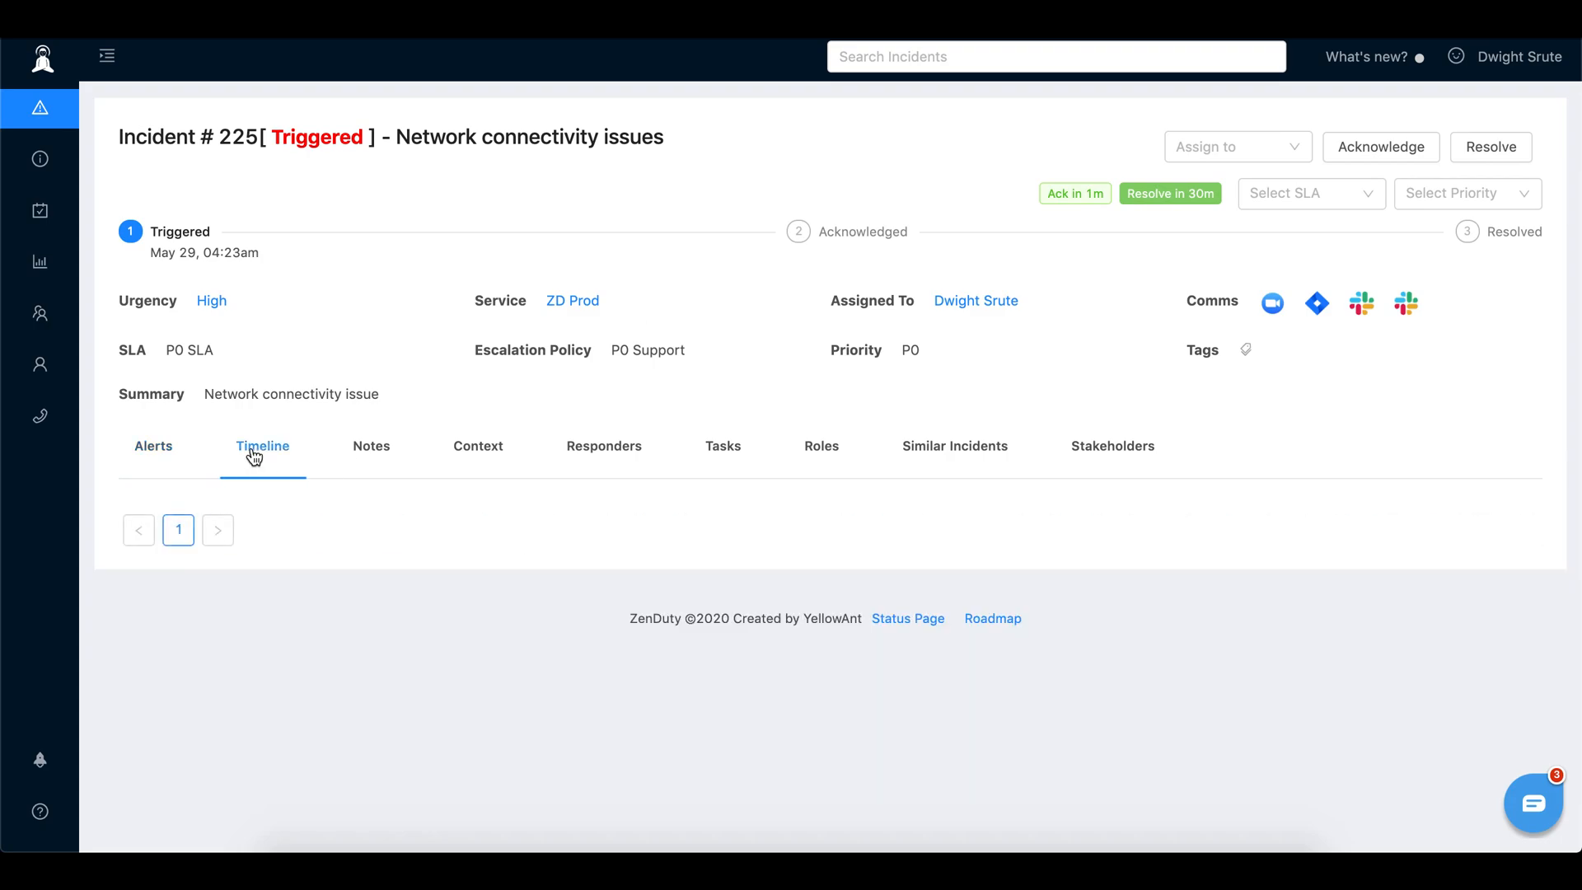
{"action": "left_click", "coordinate": [162, 450]}
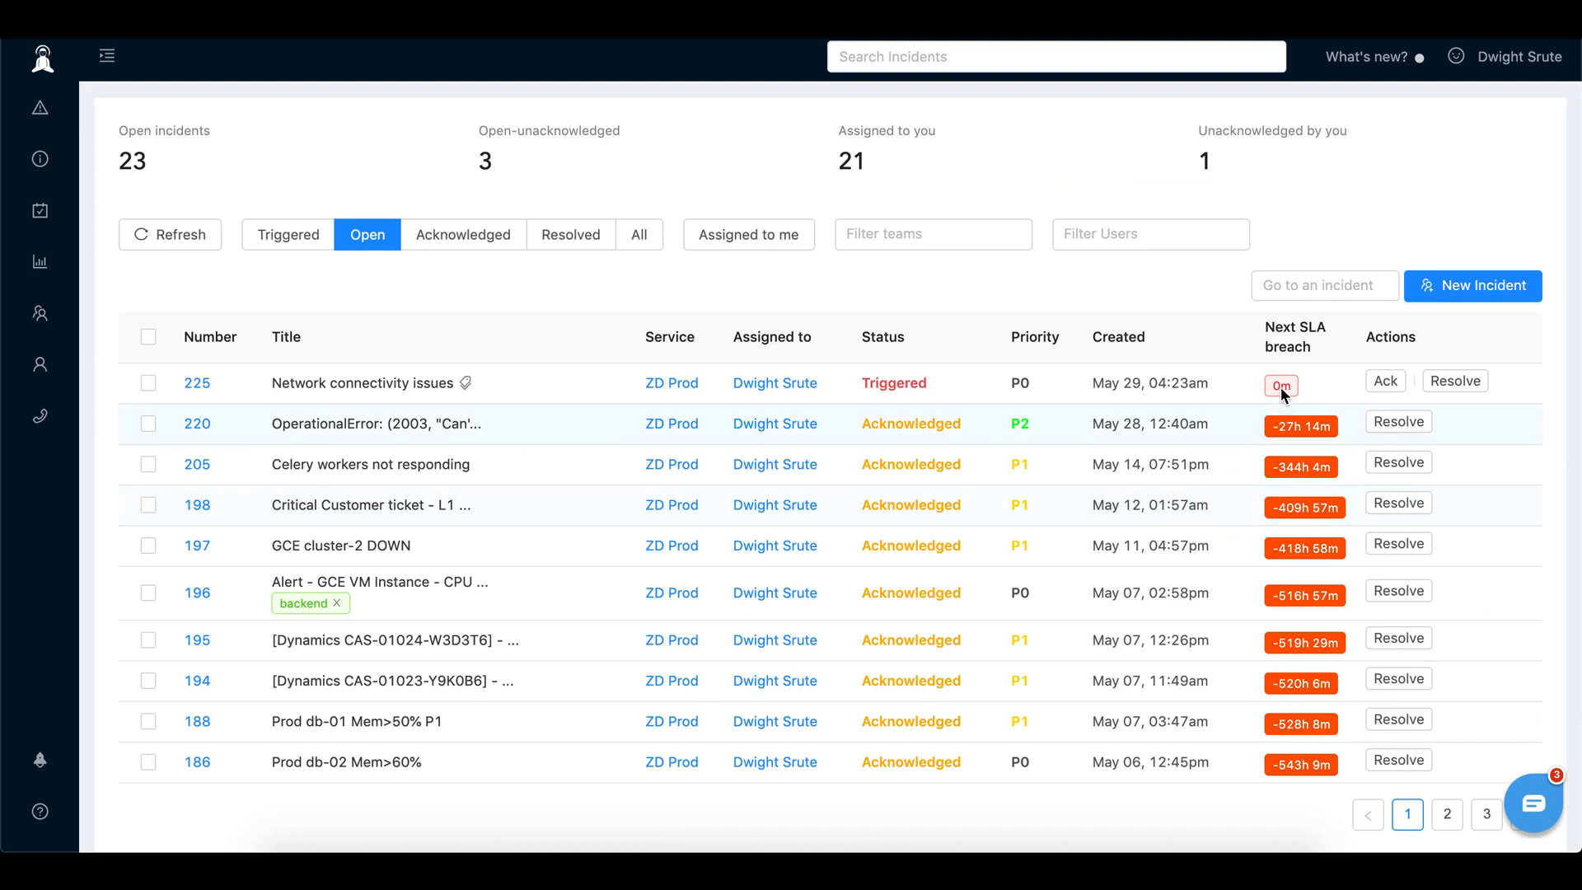
Step: Switch to Slack and examine the zenduty app's acknowledge SLA breach notification for the Network connectivity issues incident
{"action": "left_click", "coordinate": [675, 867]}
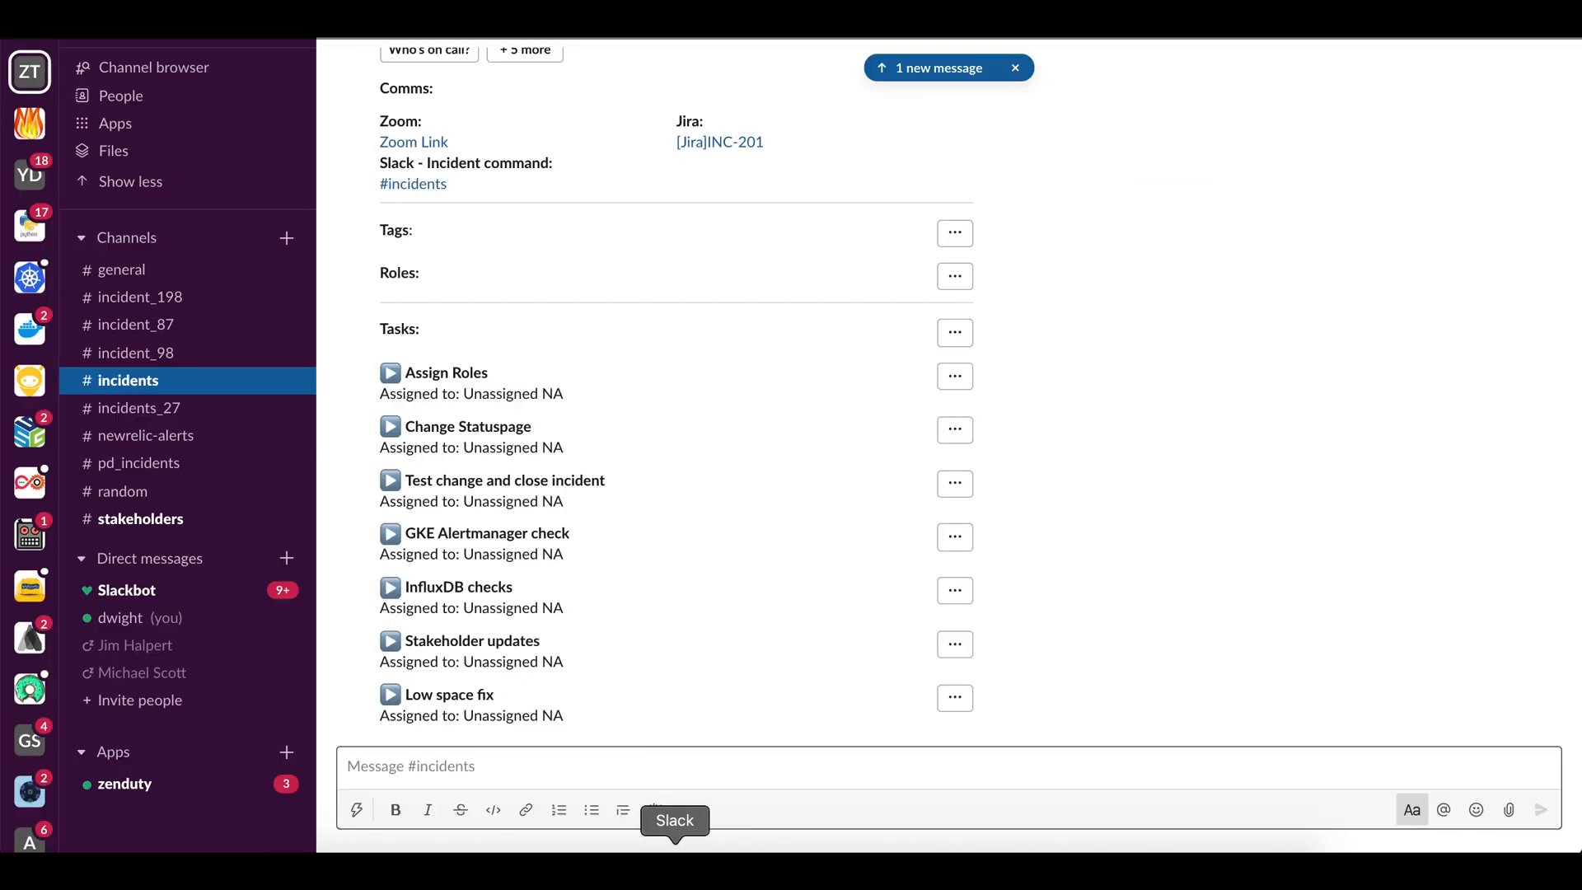
{"action": "left_click", "coordinate": [125, 783]}
{"action": "scroll", "coordinate": [547, 443], "scroll_direction": "up", "scroll_amount": 1}
{"action": "scroll", "coordinate": [547, 441], "scroll_direction": "up", "scroll_amount": 3}
{"action": "triple_click", "coordinate": [412, 305]}
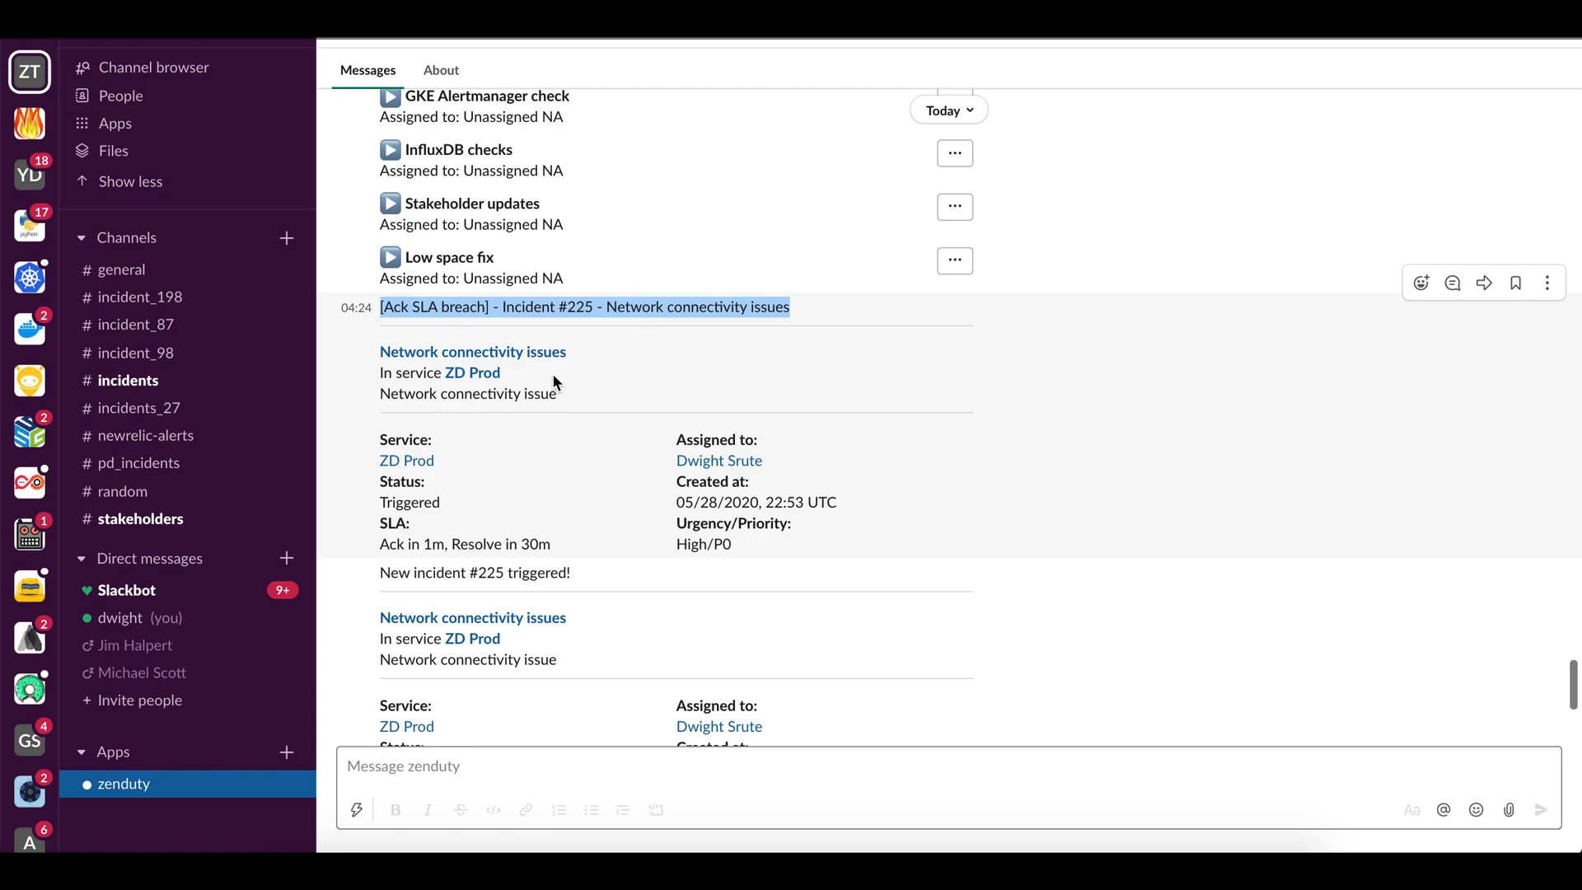
{"action": "scroll", "coordinate": [624, 397], "scroll_direction": "down", "scroll_amount": 6}
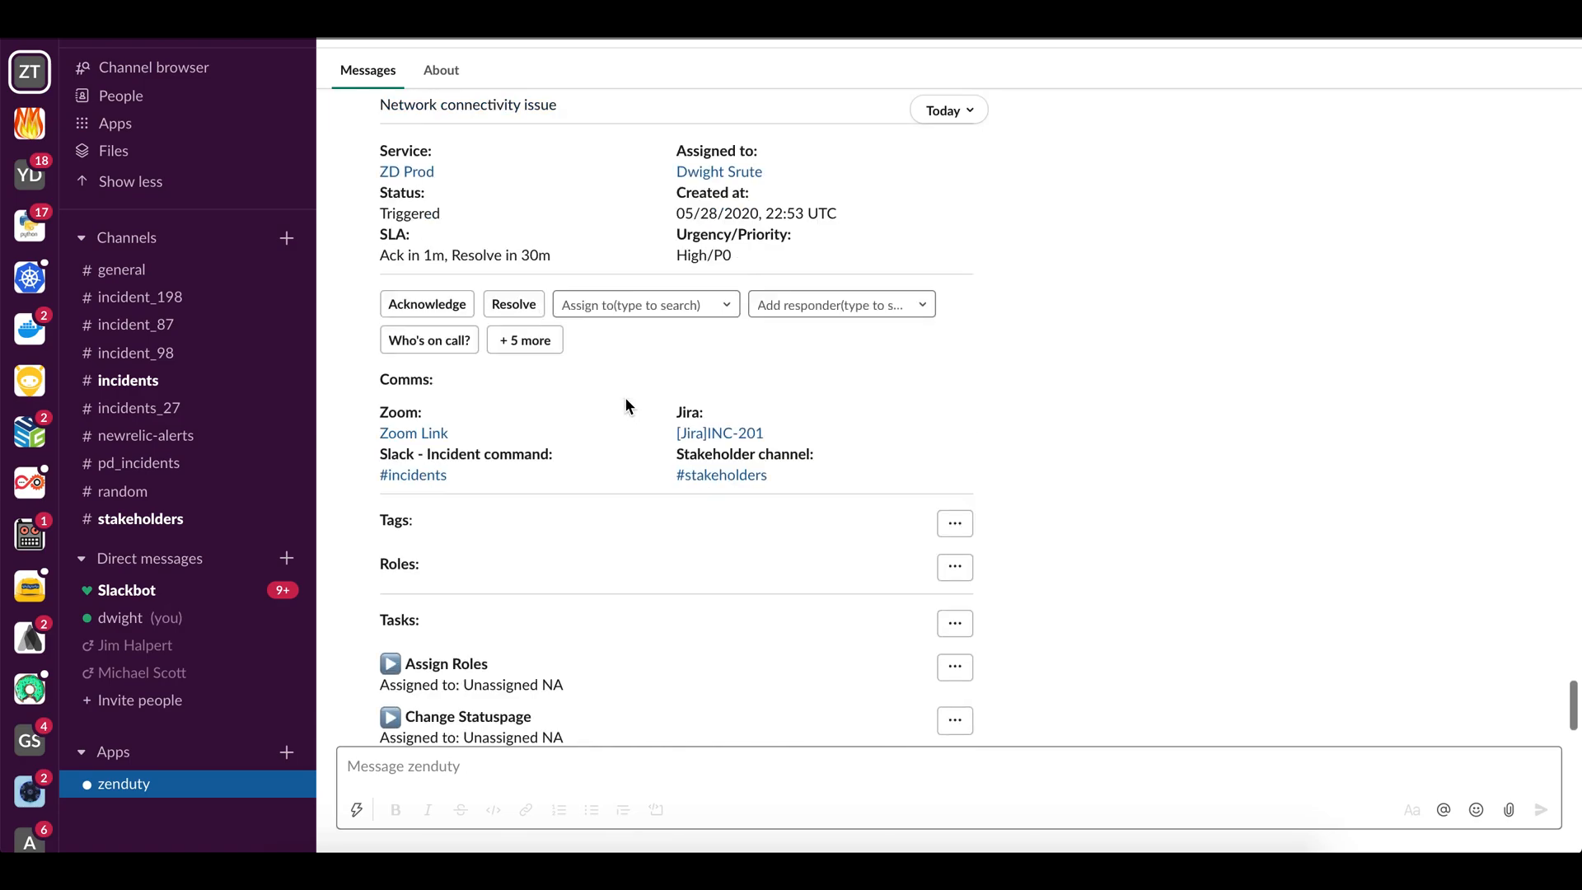
{"action": "scroll", "coordinate": [625, 397], "scroll_direction": "down", "scroll_amount": 3}
{"action": "scroll", "coordinate": [624, 397], "scroll_direction": "up", "scroll_amount": 3}
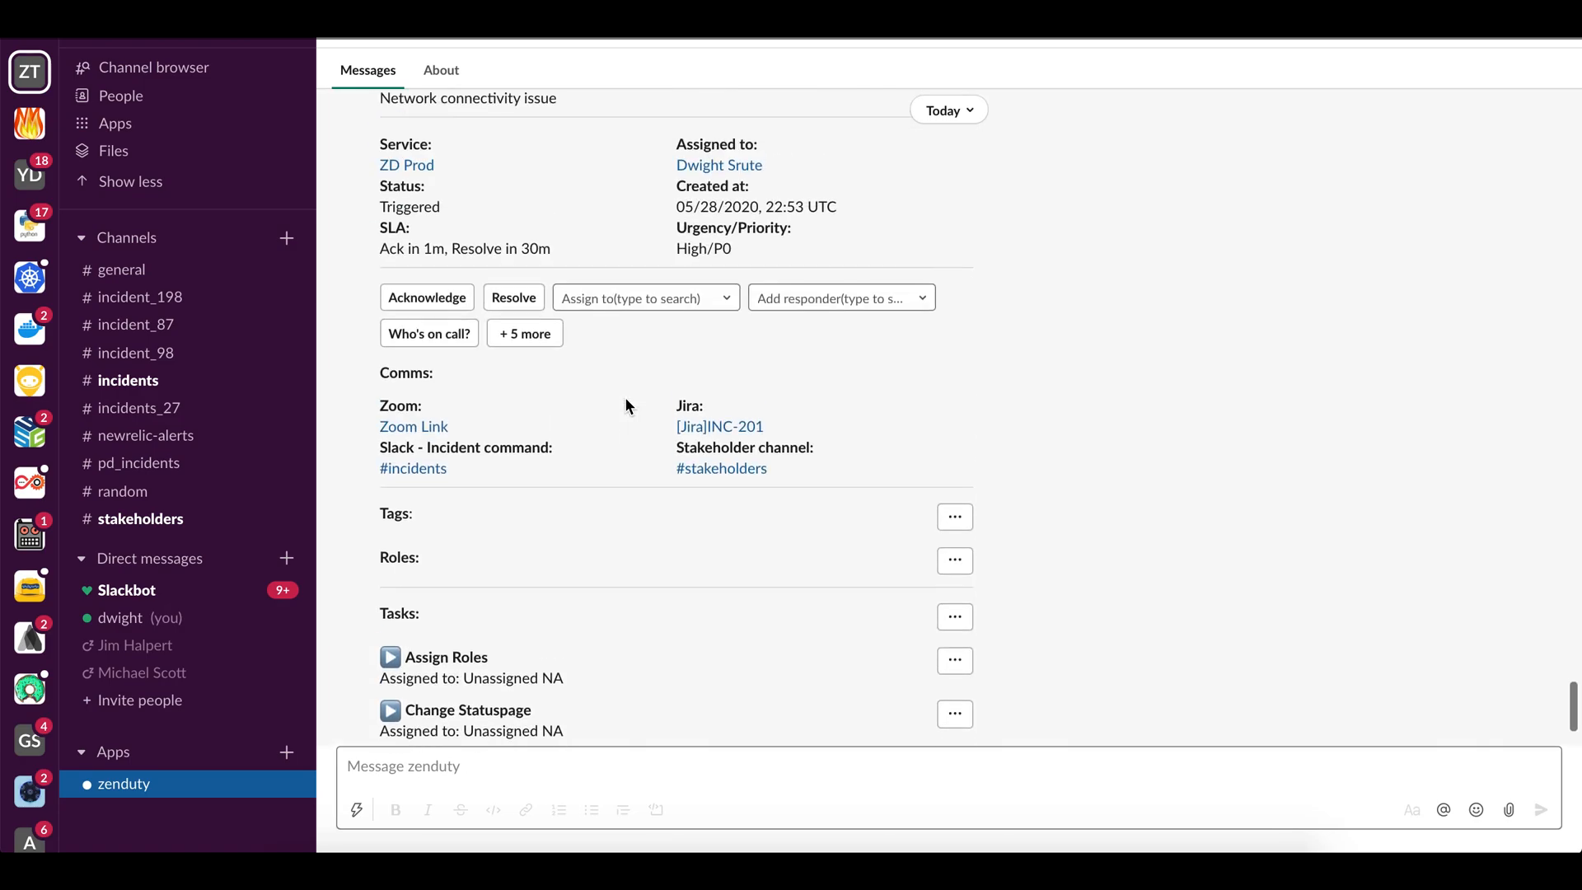
Step: Examine the SLA, priority, comms and tasks in the zenduty app's breach and trigger notifications for the Network connectivity issues incident
{"action": "scroll", "coordinate": [624, 397], "scroll_direction": "up", "scroll_amount": 1}
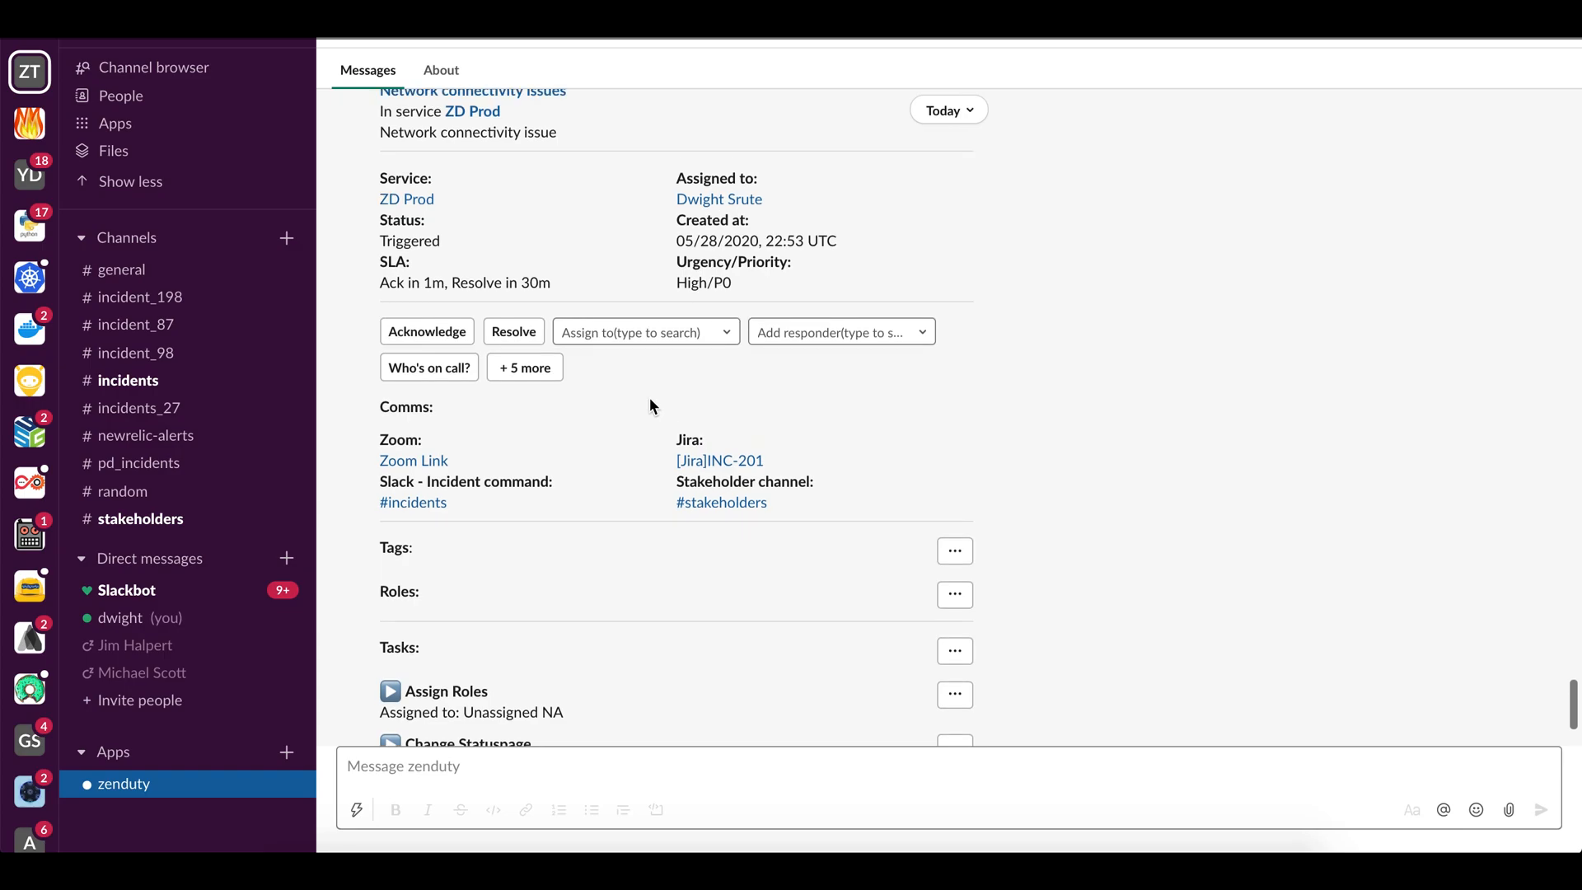
{"action": "scroll", "coordinate": [650, 404], "scroll_direction": "up", "scroll_amount": 2}
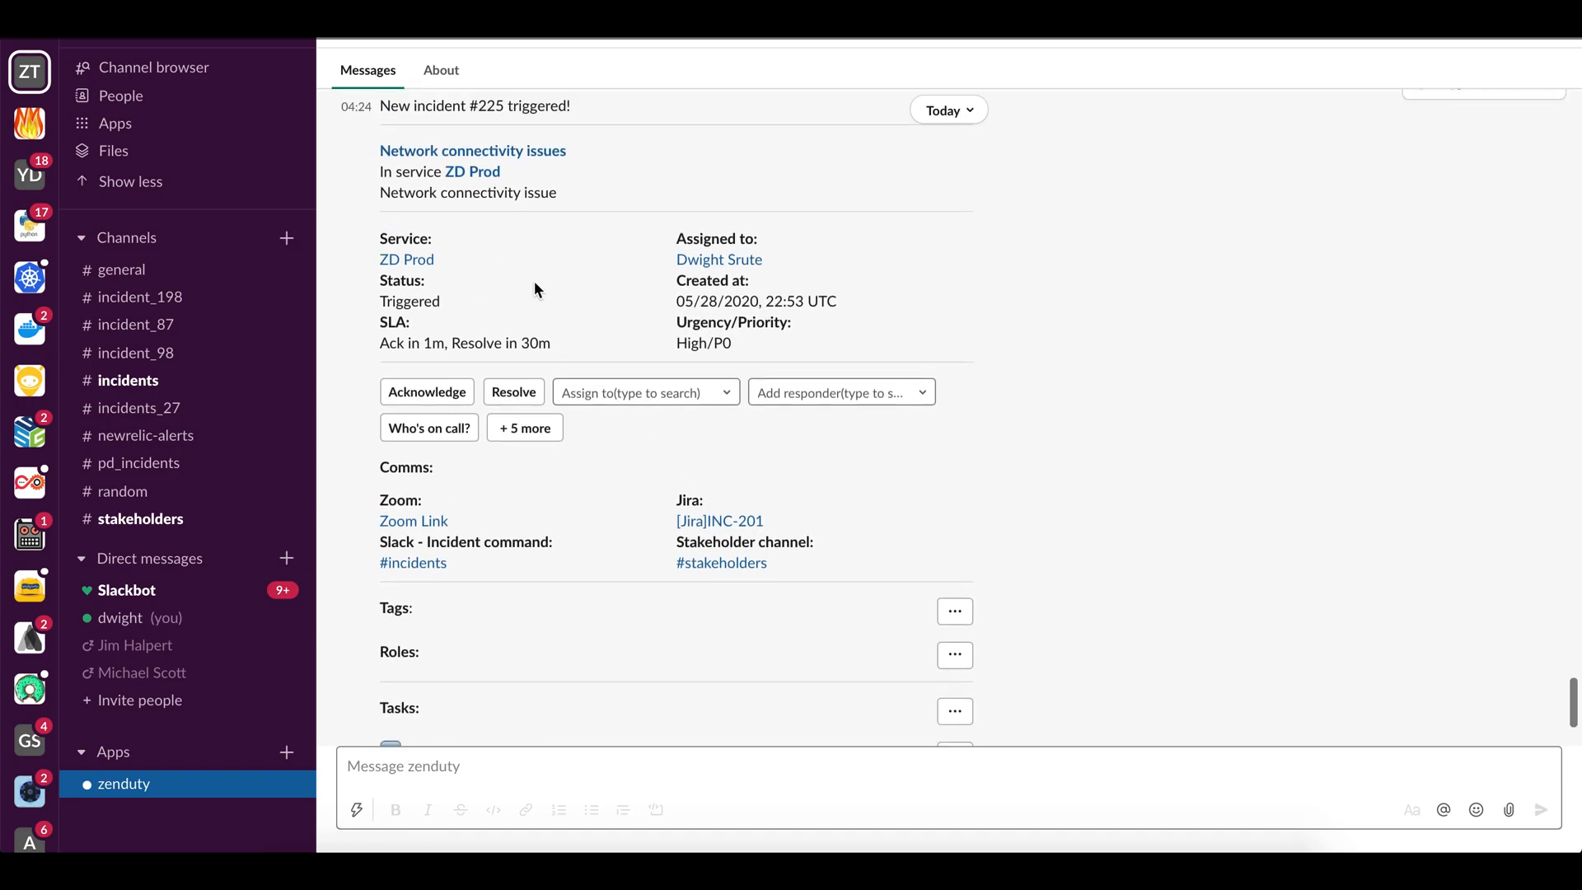
{"action": "scroll", "coordinate": [539, 283], "scroll_direction": "up", "scroll_amount": 8}
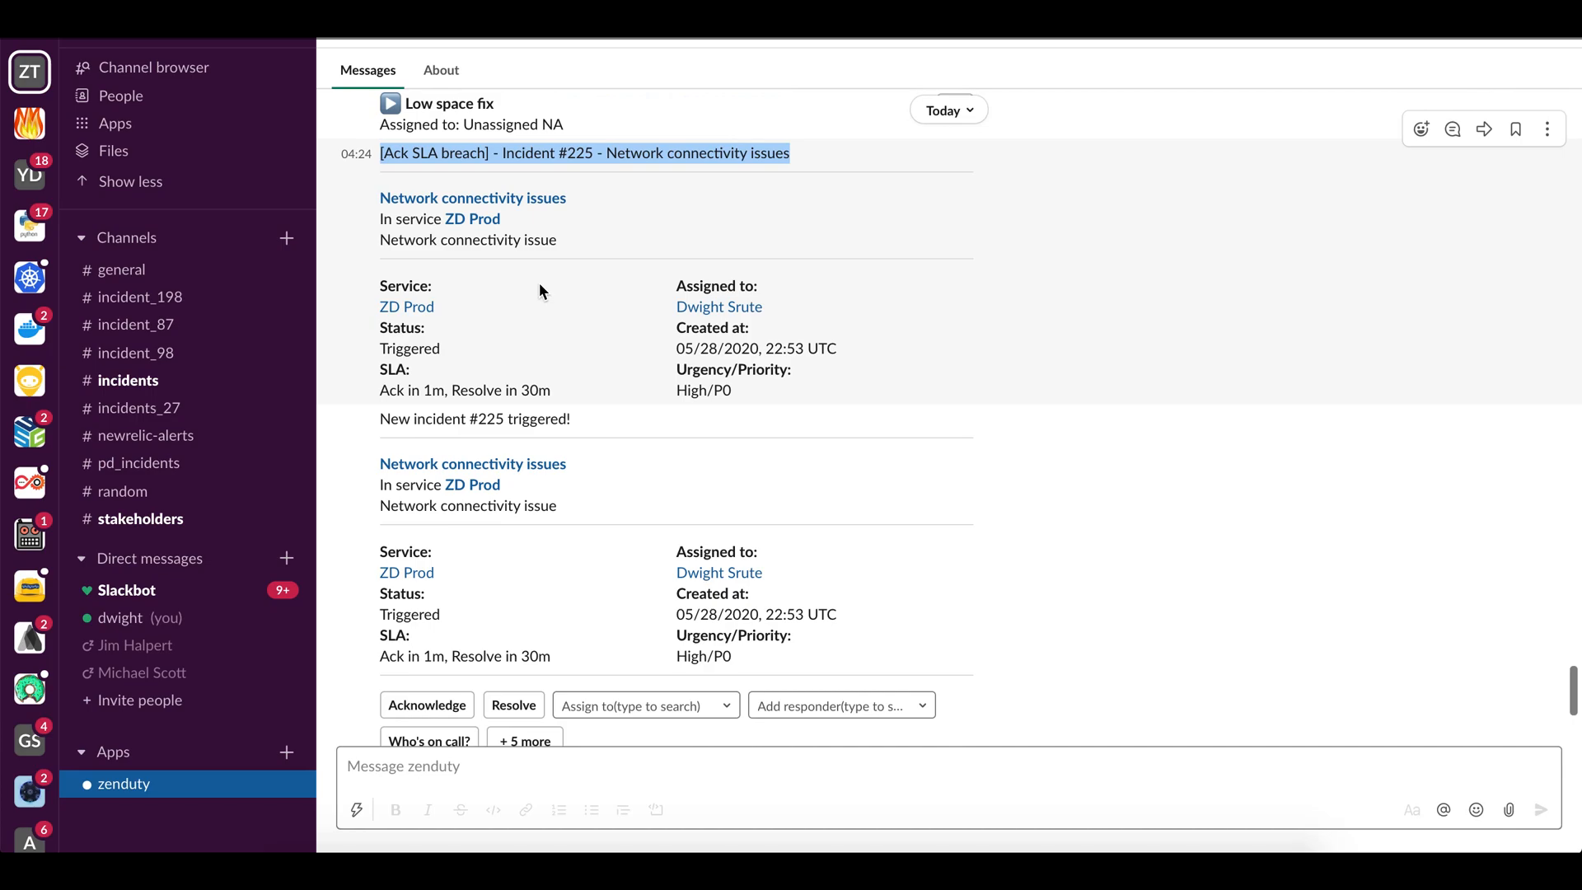
{"action": "scroll", "coordinate": [538, 290], "scroll_direction": "down", "scroll_amount": 1}
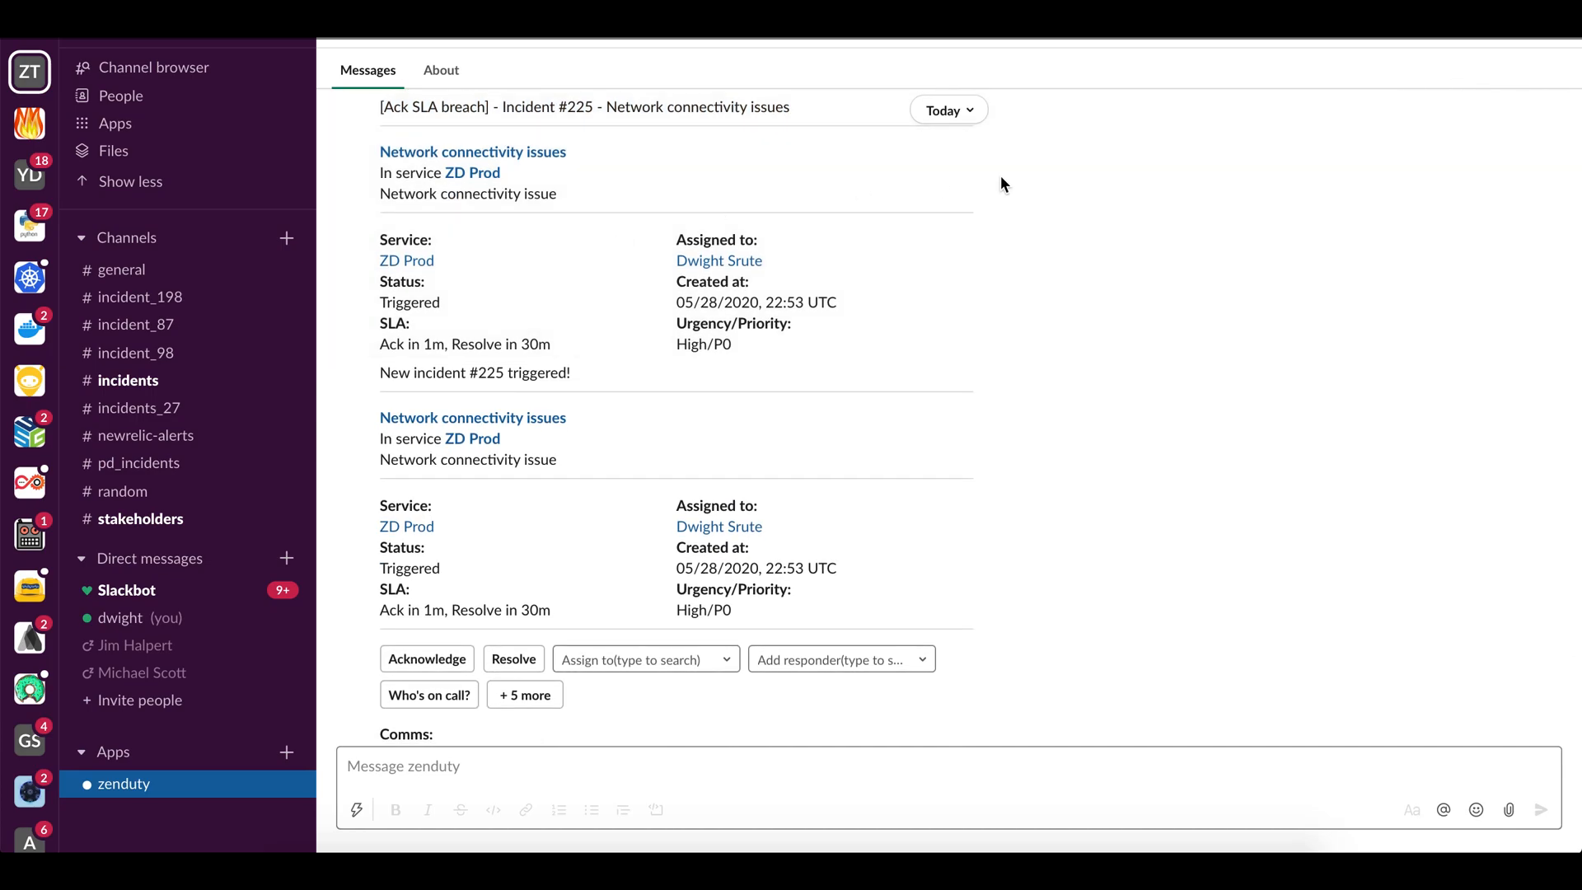
{"action": "scroll", "coordinate": [1135, 397], "scroll_direction": "down", "scroll_amount": 15}
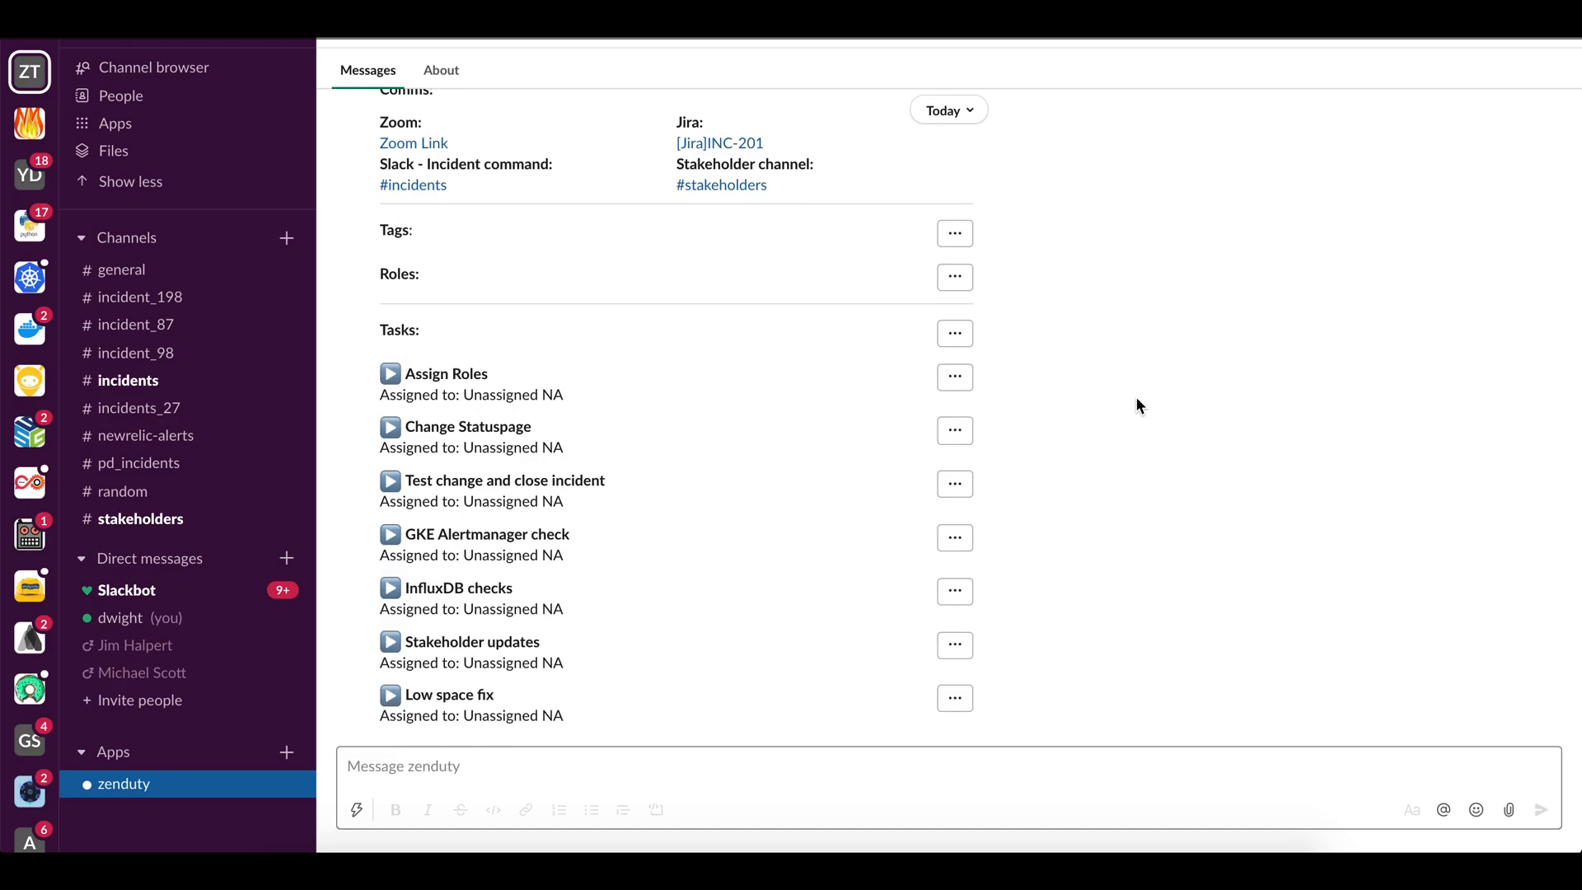
{"action": "scroll", "coordinate": [1137, 402], "scroll_direction": "up", "scroll_amount": 10}
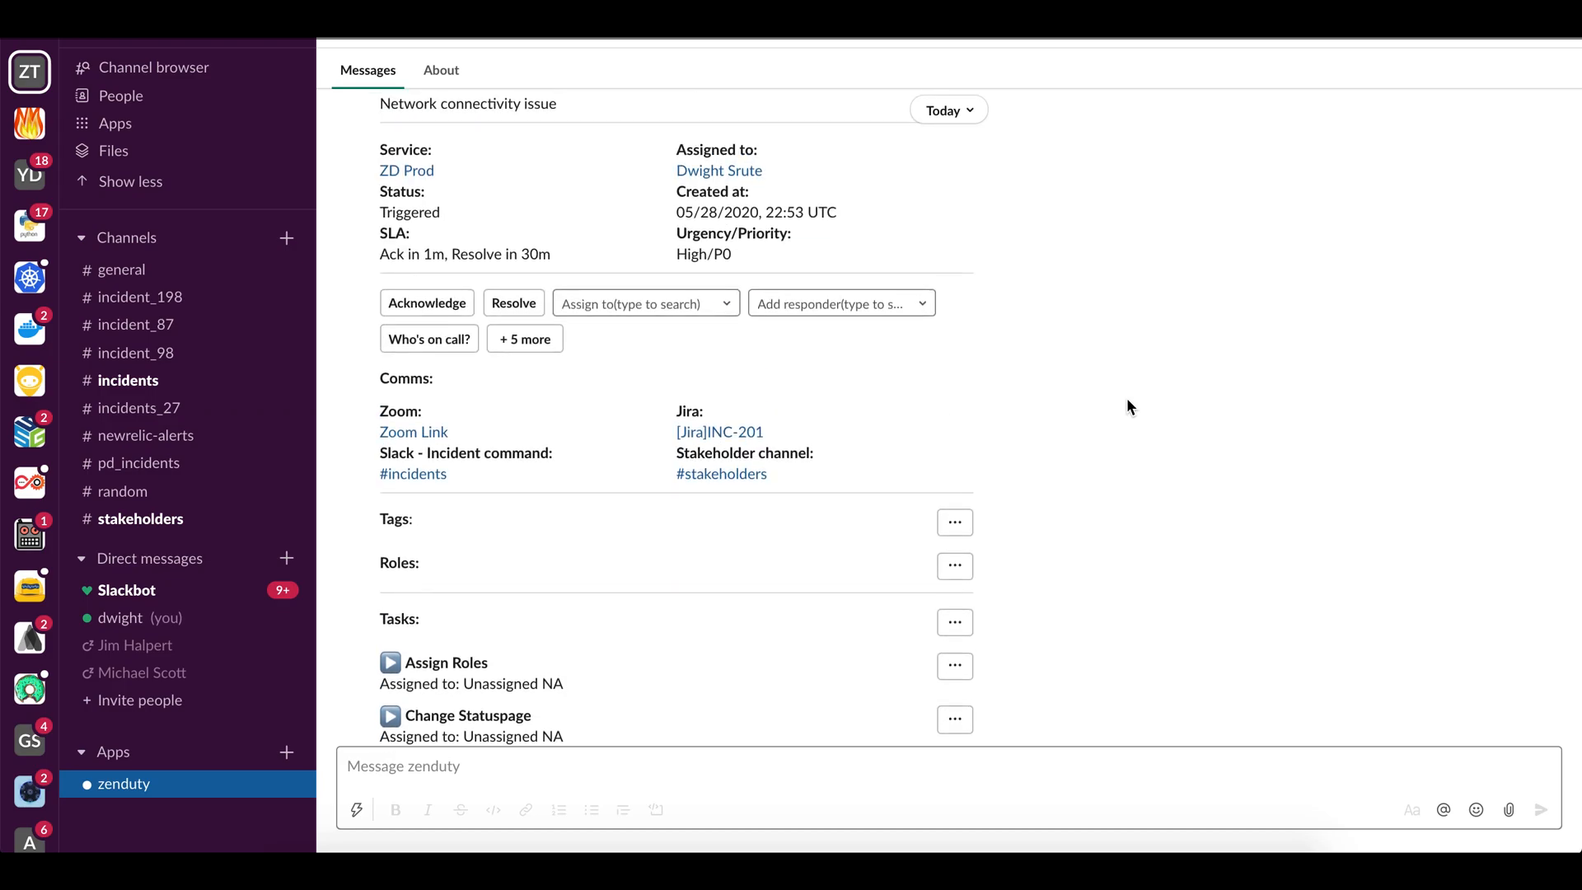
Step: Switch back to Zenduty, acknowledge the Network connectivity issues incident, and reopen it from the list of open incidents
{"action": "left_click", "coordinate": [486, 860]}
{"action": "scroll", "coordinate": [710, 484], "scroll_direction": "up", "scroll_amount": 5}
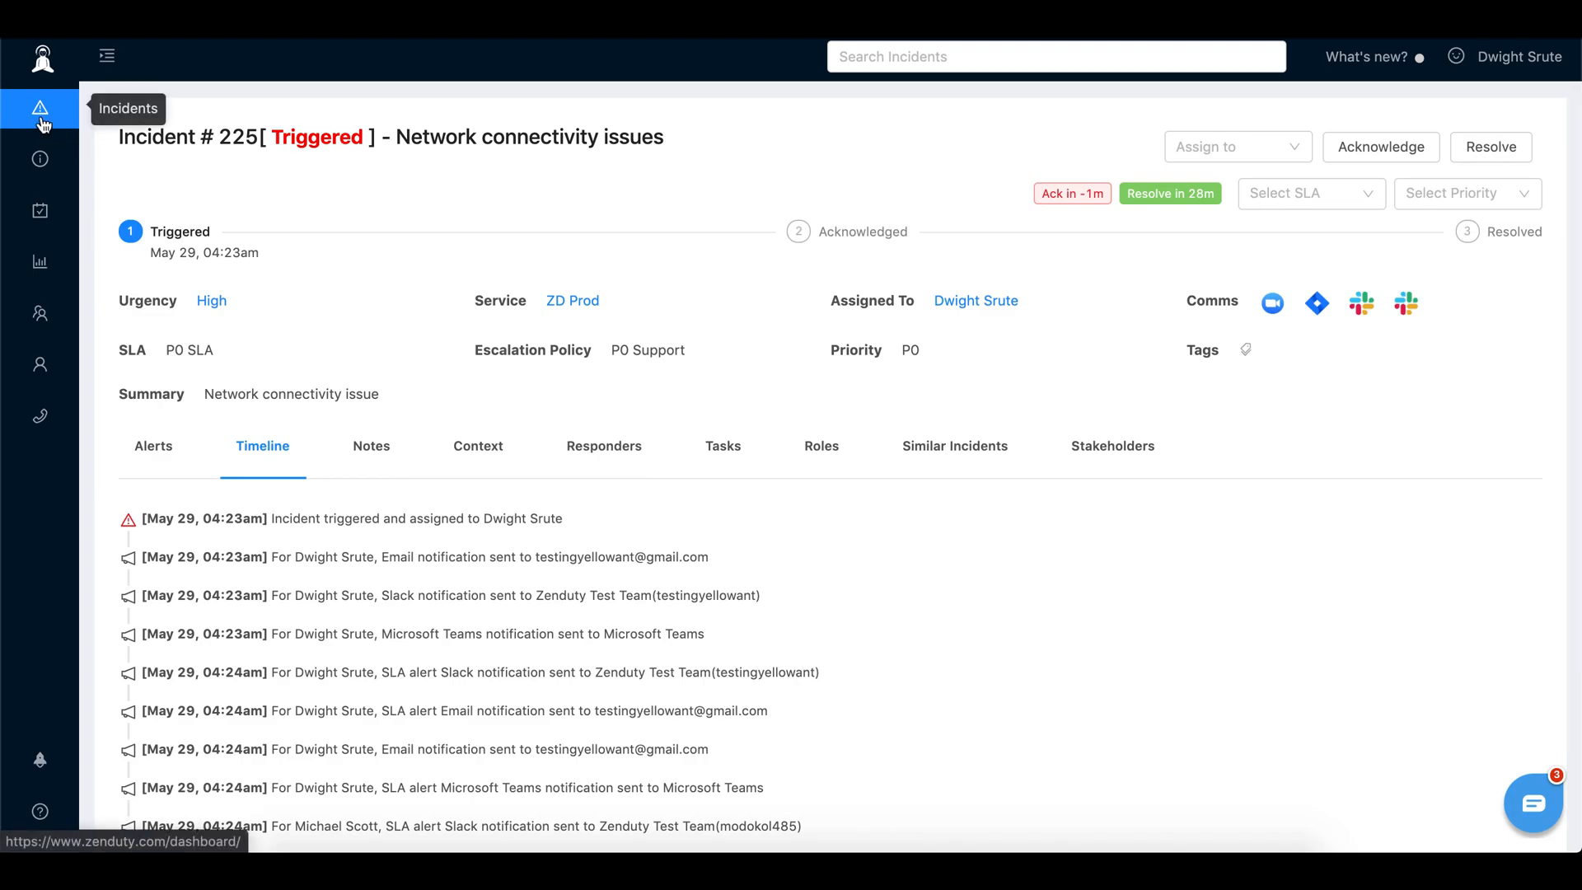
{"action": "left_click", "coordinate": [1372, 152]}
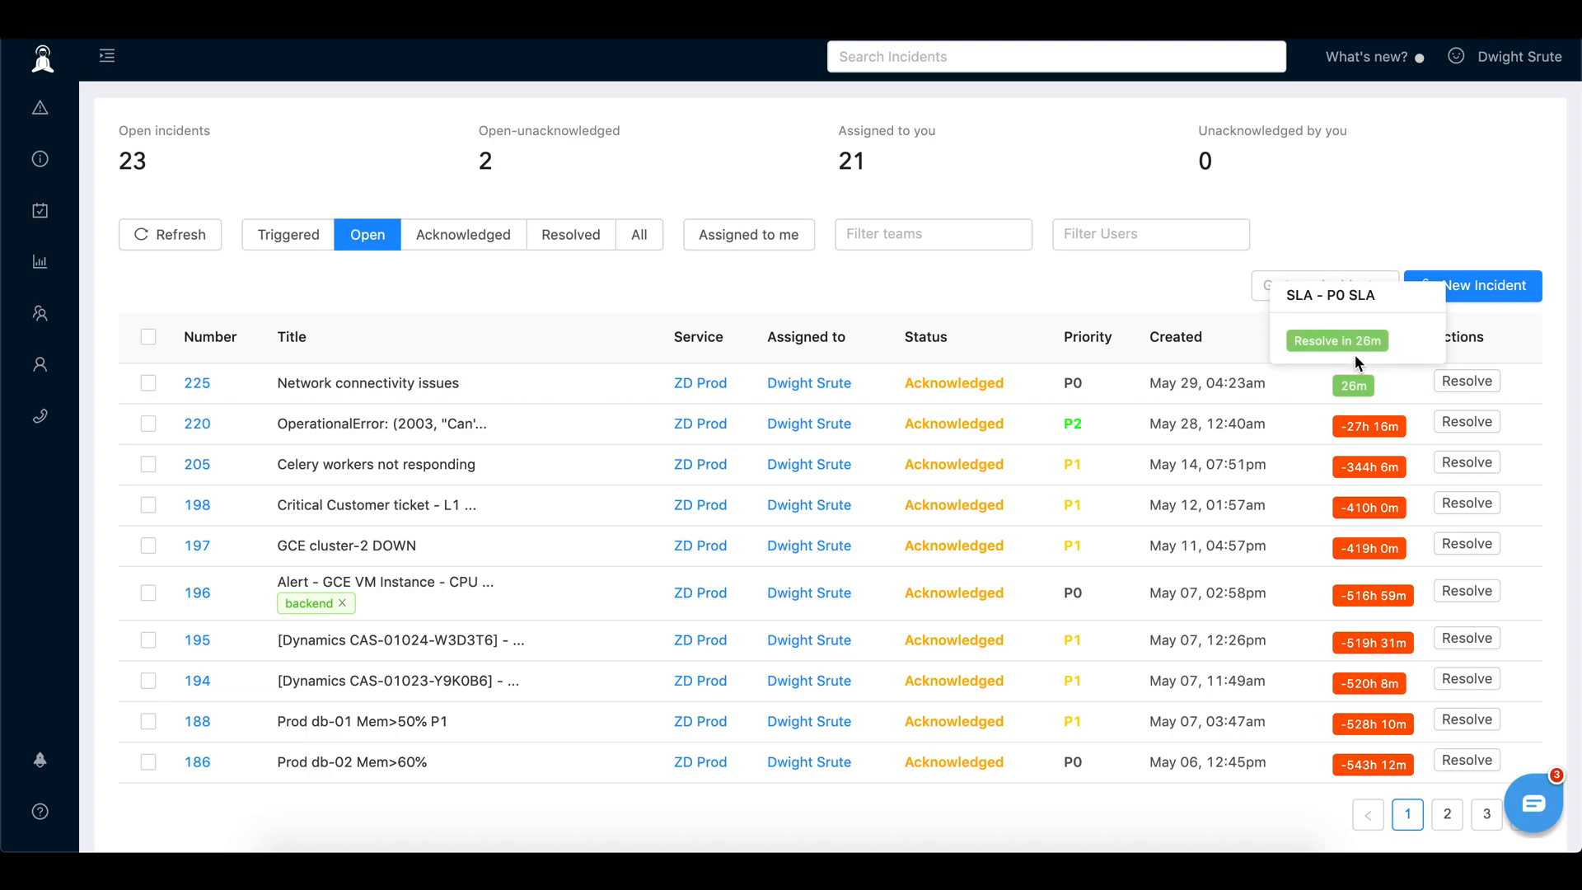
{"action": "left_click", "coordinate": [201, 385]}
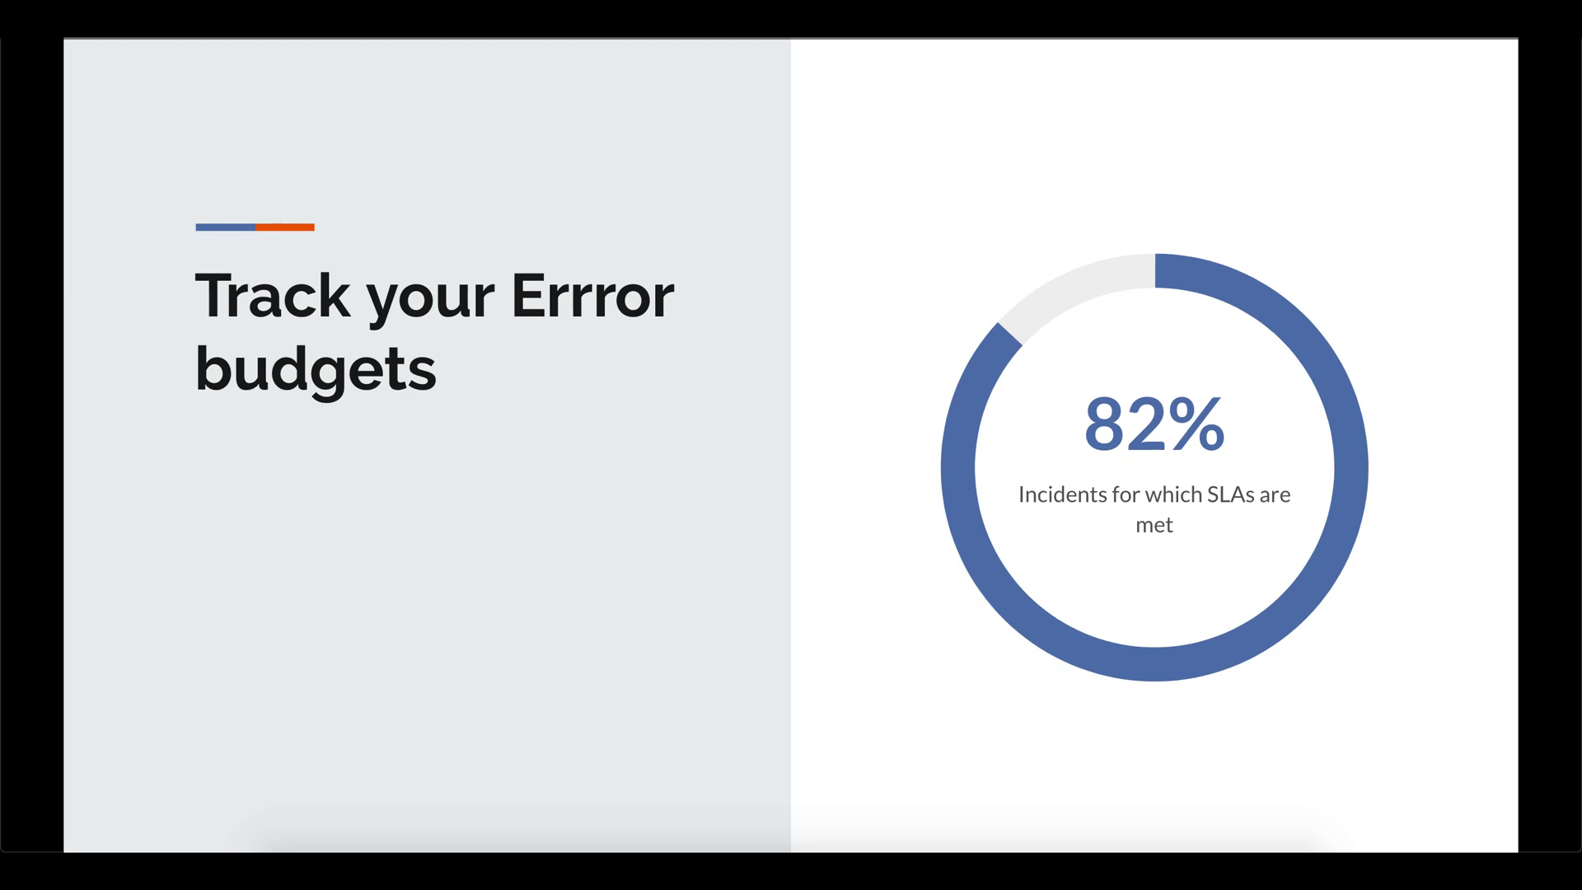
{"action": "key", "text": "Right"}
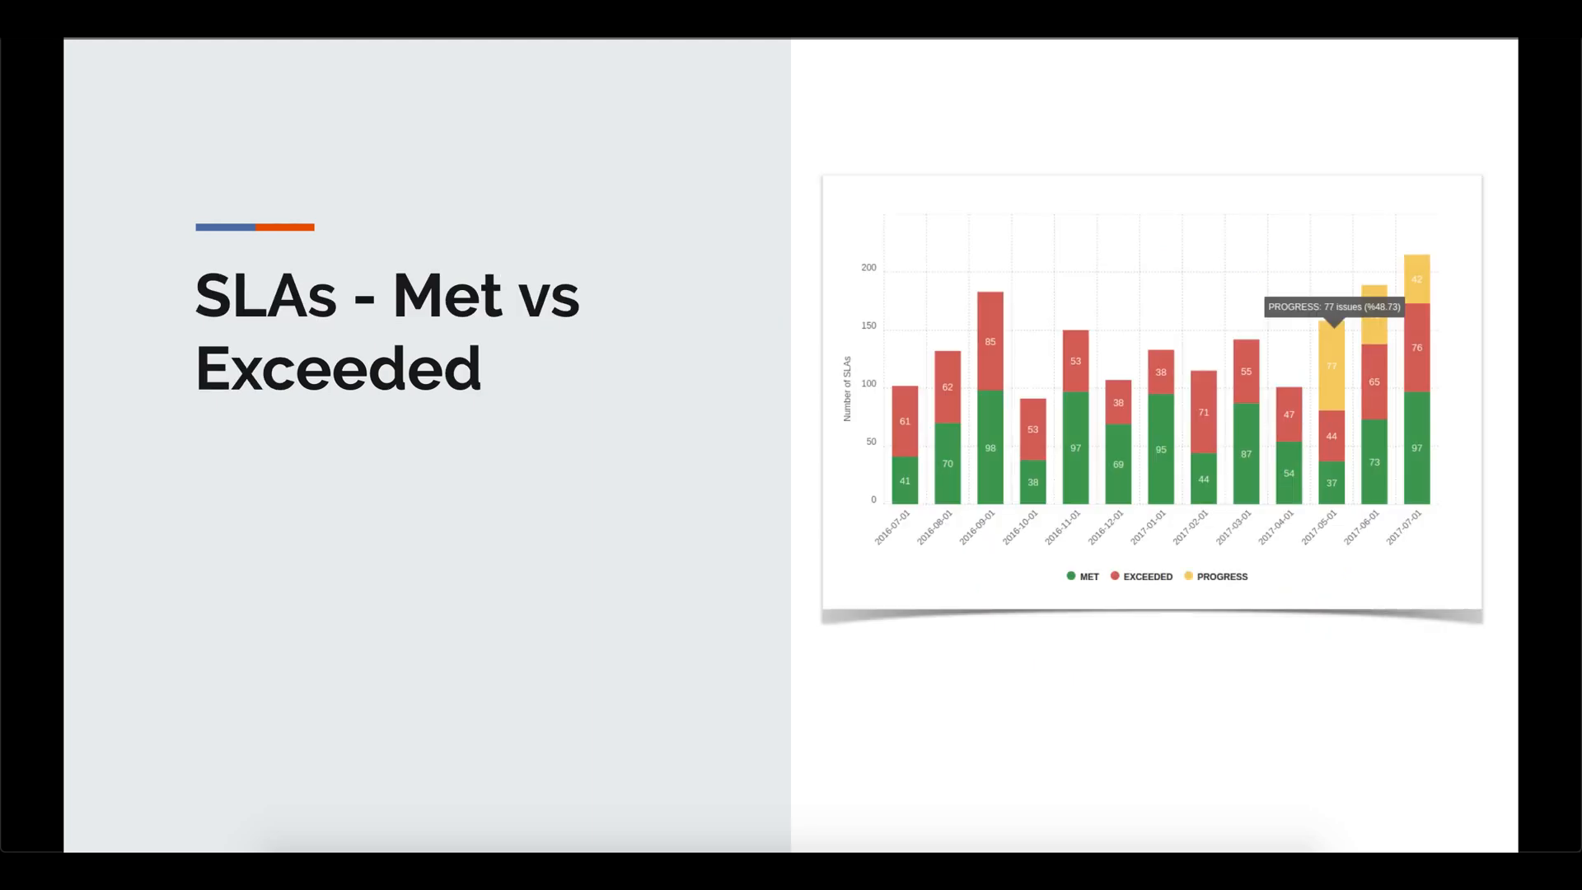